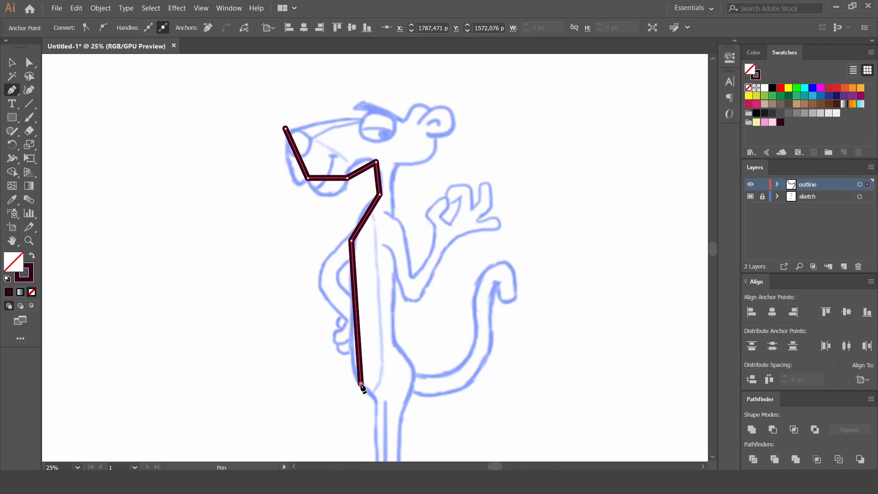
# Extend the body outline with straight segments down the left leg and along the foot's upper edge to the first toe.
pyautogui.click(349, 296)
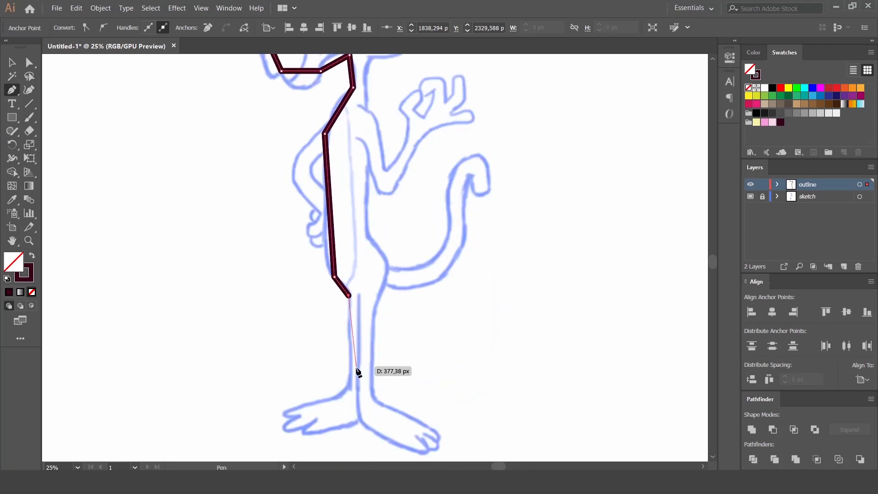
pyautogui.click(348, 396)
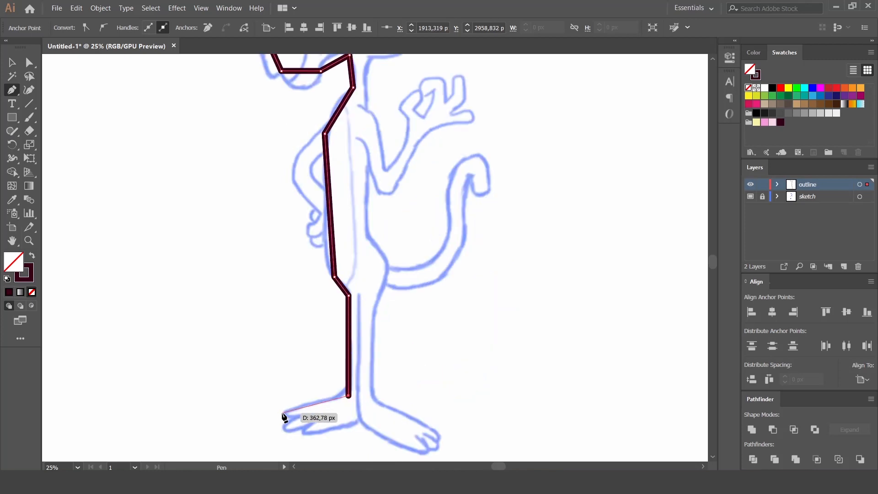
pyautogui.hotkey('ctrl', '+')
pyautogui.hotkey('ctrl', '+')
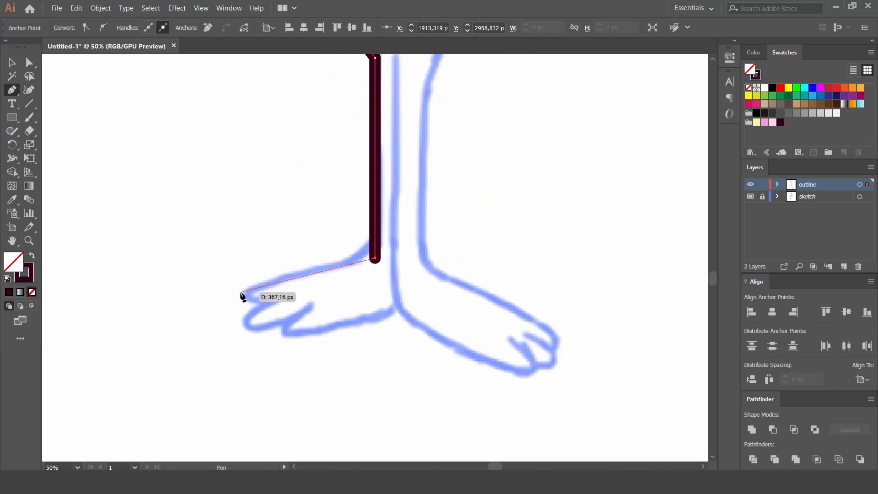
pyautogui.click(245, 291)
pyautogui.click(278, 298)
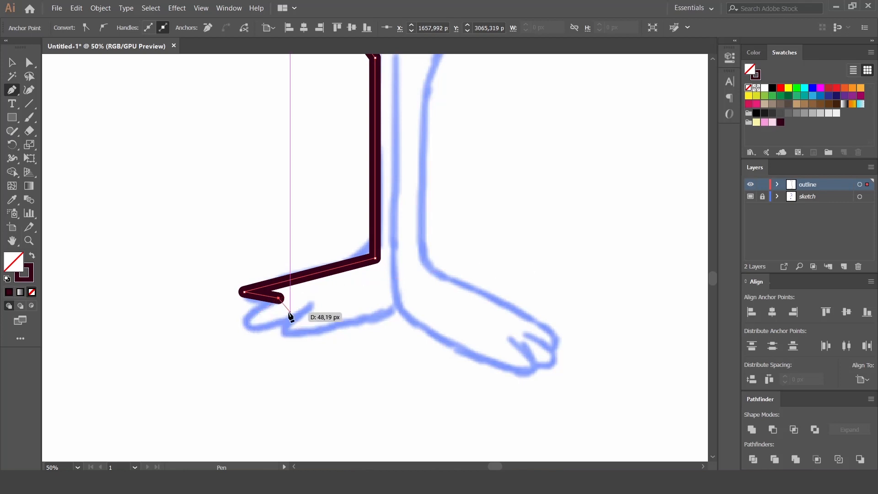
pyautogui.keyDown('ctrl'); pyautogui.click(256, 313); pyautogui.keyUp('ctrl')
# Draw two open straight-segment paths on the left foot for the second toe and for the third toe with the sole.
pyautogui.click(289, 294)
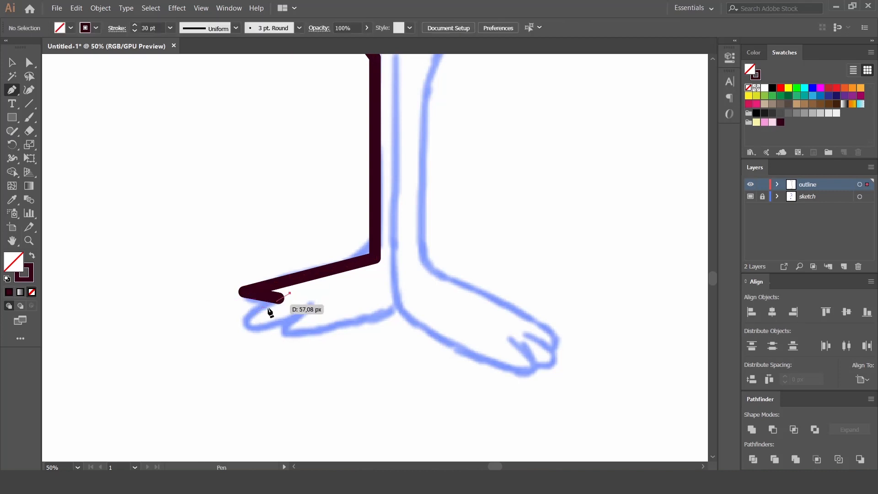
pyautogui.click(240, 323)
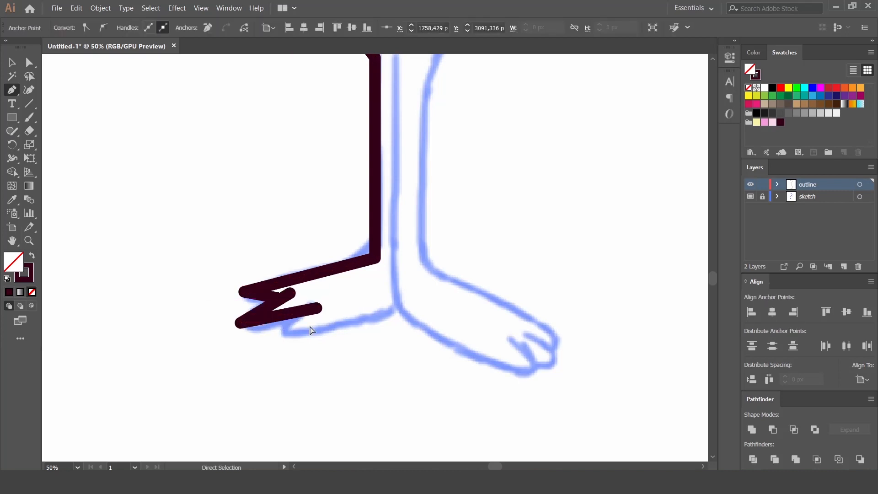
pyautogui.click(328, 302)
pyautogui.click(264, 335)
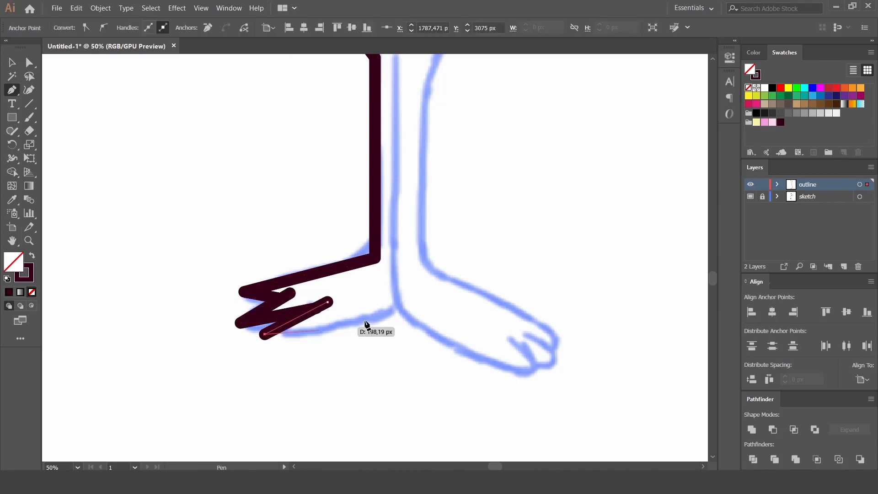
pyautogui.click(402, 307)
pyautogui.keyDown('ctrl'); pyautogui.click(414, 320); pyautogui.keyUp('ctrl')
# Bend the left foot's upper edge and first toe to follow the sketch with the Curvature tool.
pyautogui.click(29, 94)
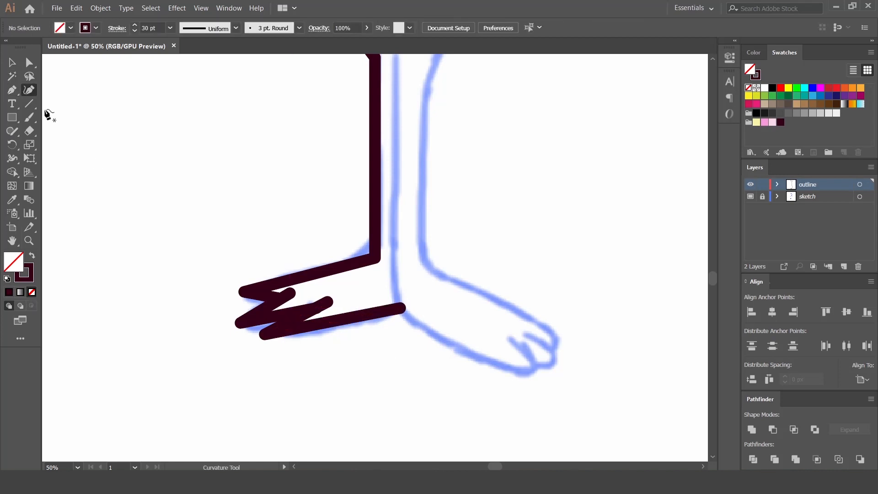
pyautogui.click(282, 280)
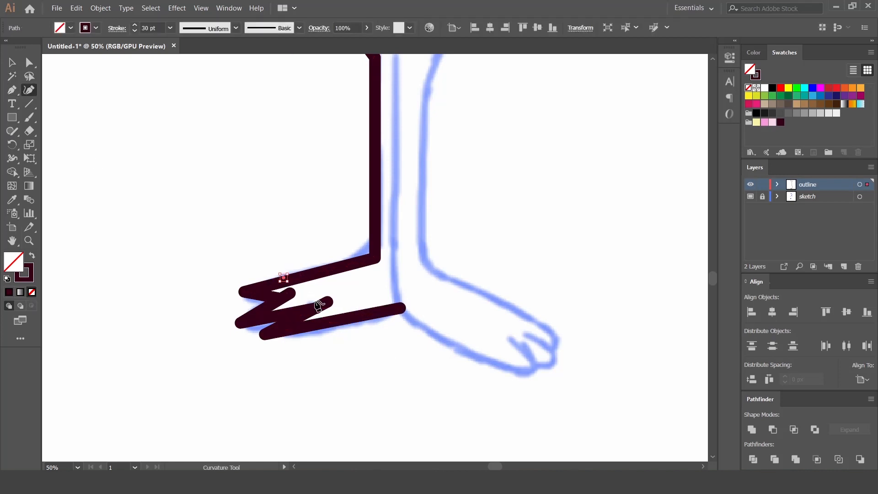
pyautogui.click(313, 274)
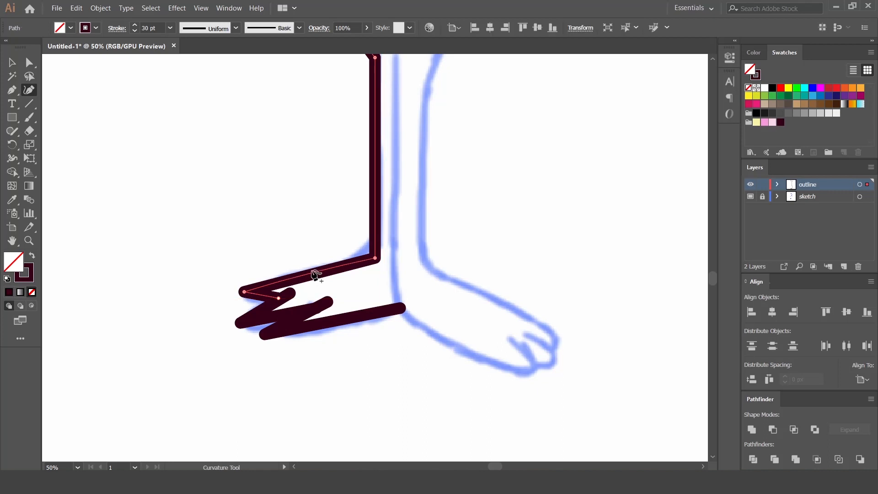
pyautogui.click(311, 271)
pyautogui.click(259, 297)
# Curve the second toe, third toe and sole of the left foot to match the sketch.
pyautogui.keyDown('ctrl'); pyautogui.click(320, 298); pyautogui.keyUp('ctrl')
pyautogui.click(268, 307)
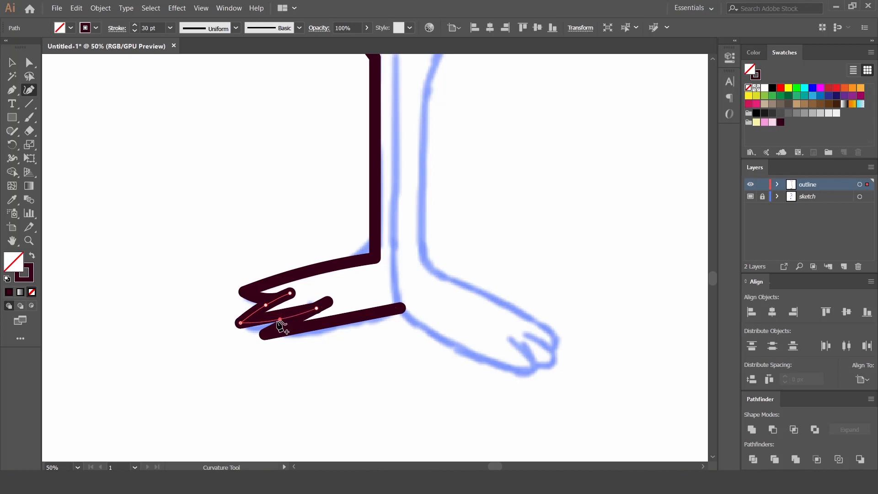
pyautogui.moveTo(260, 328); pyautogui.dragTo(259, 326)
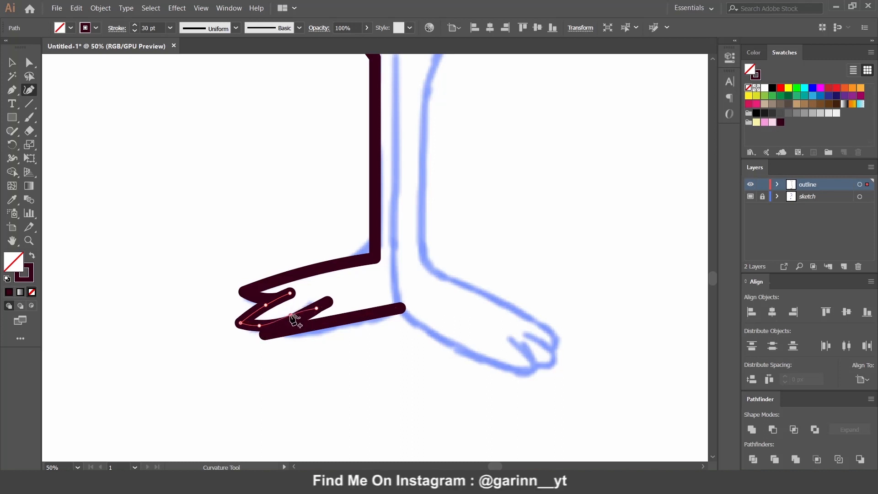
pyautogui.click(295, 322)
pyautogui.moveTo(307, 326)
pyautogui.mouseDown()
pyautogui.moveTo(326, 329)
pyautogui.moveTo(279, 338)
pyautogui.mouseUp()
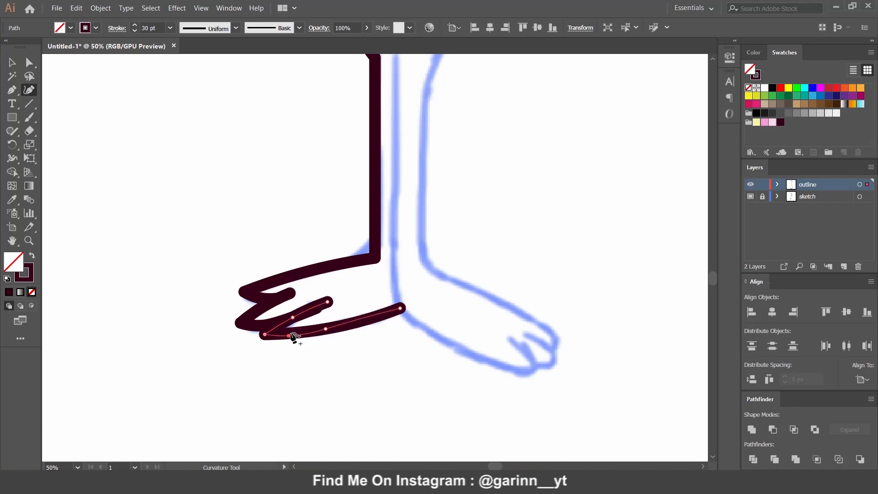
pyautogui.press('ctrl')
pyautogui.click(262, 310)
pyautogui.moveTo(260, 305); pyautogui.dragTo(258, 304)
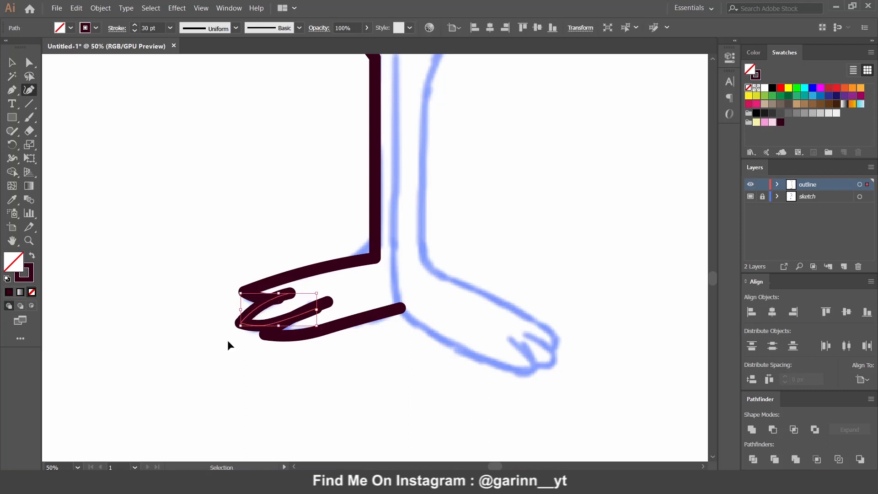
pyautogui.keyDown('ctrl'); pyautogui.click(227, 340); pyautogui.keyUp('ctrl')
# Round the pointed tips of the left foot's toes with live corners.
pyautogui.click(28, 67)
pyautogui.moveTo(213, 271); pyautogui.dragTo(300, 373)
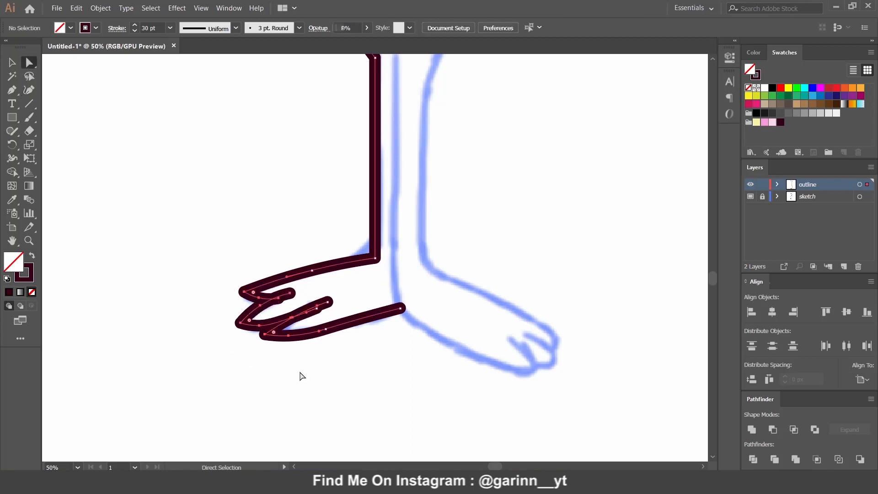
pyautogui.moveTo(255, 296); pyautogui.dragTo(265, 343)
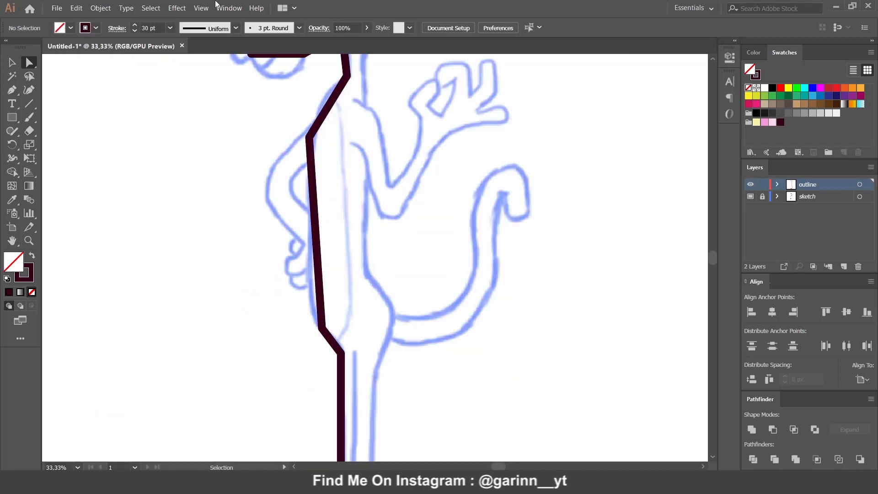
# Curve the front edge of the torso from the hip up through the belly and chest to the neck.
pyautogui.click(320, 290)
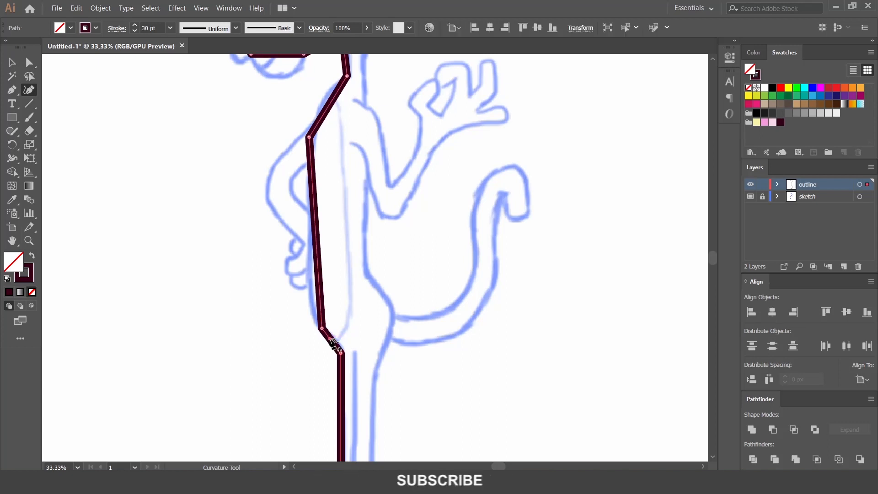
pyautogui.moveTo(321, 316); pyautogui.dragTo(316, 315)
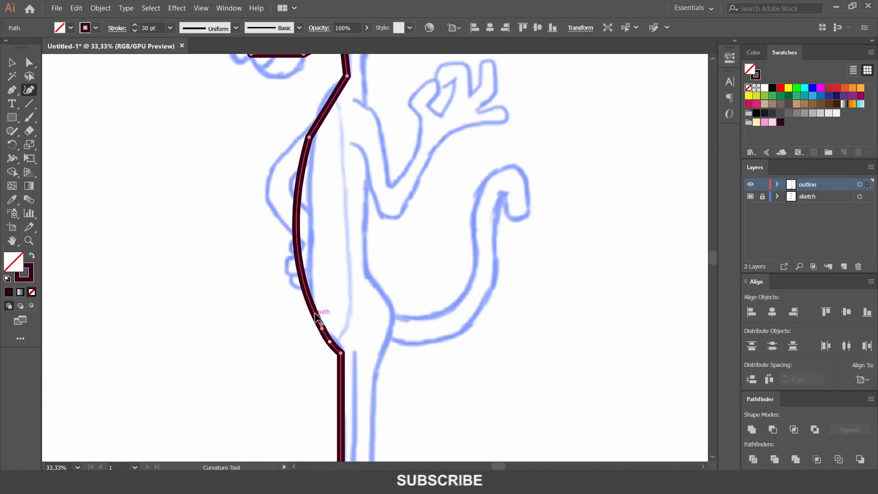
pyautogui.moveTo(298, 207); pyautogui.dragTo(307, 195)
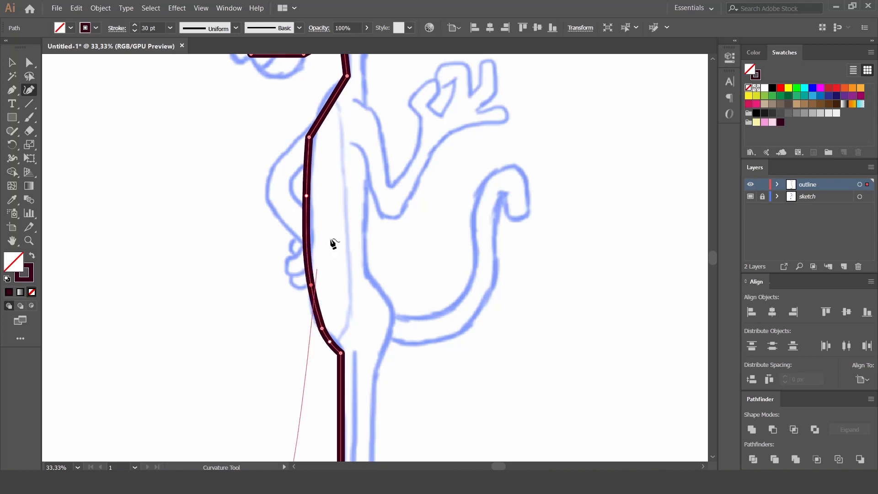
pyautogui.scroll(3, 320, 277)
pyautogui.click(325, 210)
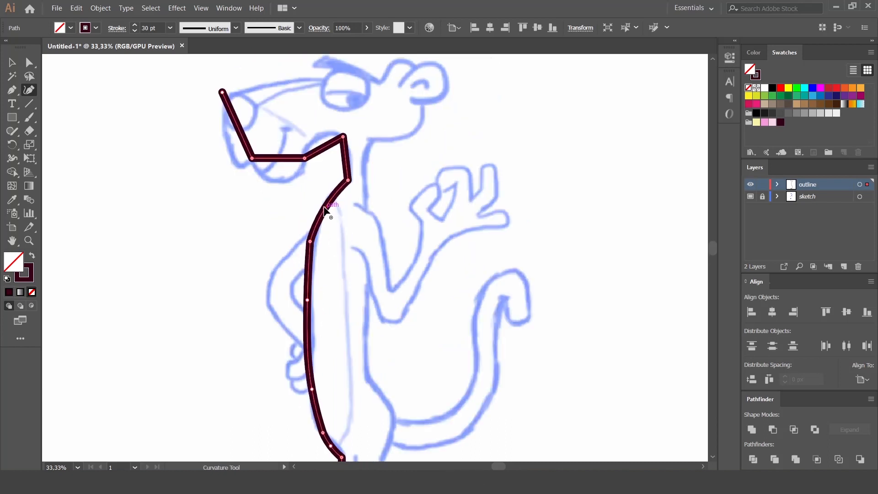
# Curve the cheek, lower jaw and muzzle segments of the outline along the sketched face.
pyautogui.moveTo(323, 144); pyautogui.dragTo(318, 140)
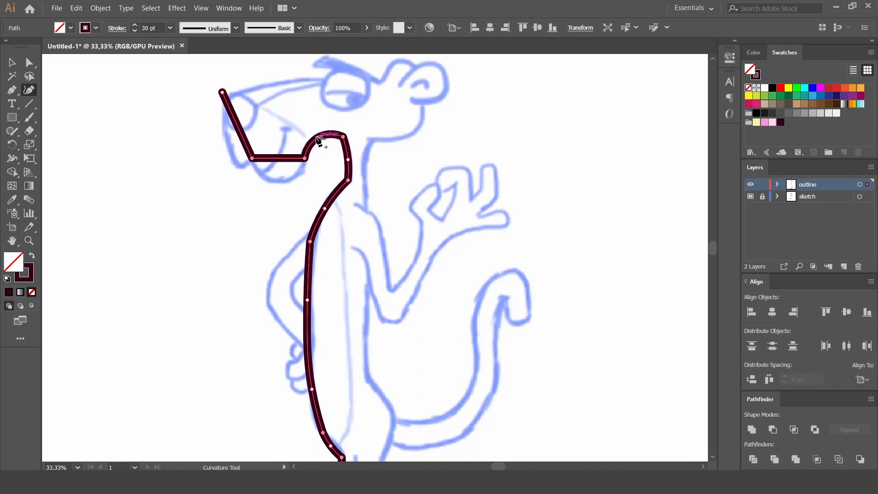
pyautogui.click(277, 177)
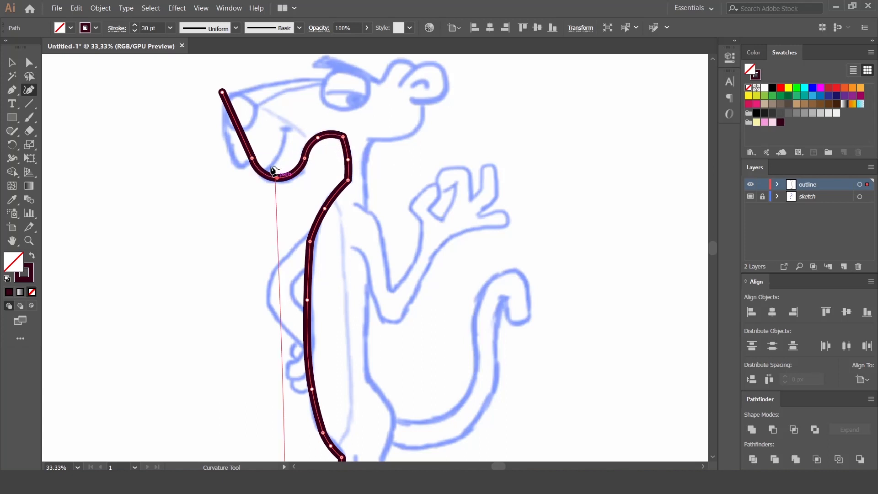
pyautogui.click(241, 169)
pyautogui.keyDown('ctrl'); pyautogui.click(258, 217); pyautogui.keyUp('ctrl')
# Round the outline's corner at the top of the throat to about 78 px and smooth the corners down the neck and torso.
pyautogui.press('a')
pyautogui.moveTo(330, 111); pyautogui.dragTo(329, 161)
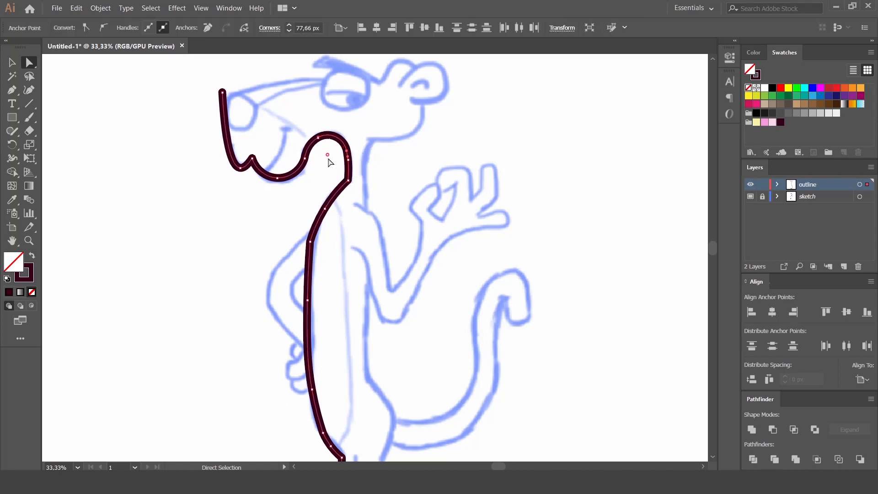
pyautogui.click(353, 197)
pyautogui.moveTo(322, 264); pyautogui.dragTo(323, 264)
pyautogui.moveTo(324, 247); pyautogui.dragTo(370, 308)
pyautogui.click(364, 311)
pyautogui.moveTo(360, 427); pyautogui.dragTo(333, 356)
pyautogui.click(372, 196)
pyautogui.moveTo(363, 175); pyautogui.dragTo(418, 371)
# Continue the outline with straight segments from the nose tip across the snout and forehead to the top of the far ear.
pyautogui.press('p')
pyautogui.click(279, 181)
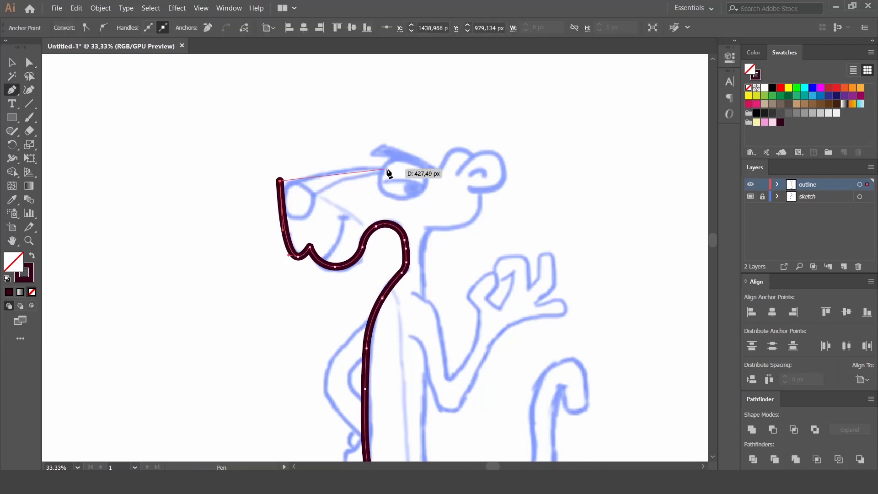
pyautogui.click(440, 172)
pyautogui.click(477, 155)
pyautogui.keyDown('ctrl'); pyautogui.click(456, 174); pyautogui.keyUp('ctrl')
# Draw a separate three-point open path with straight segments for the near ear.
pyautogui.click(456, 173)
pyautogui.click(508, 170)
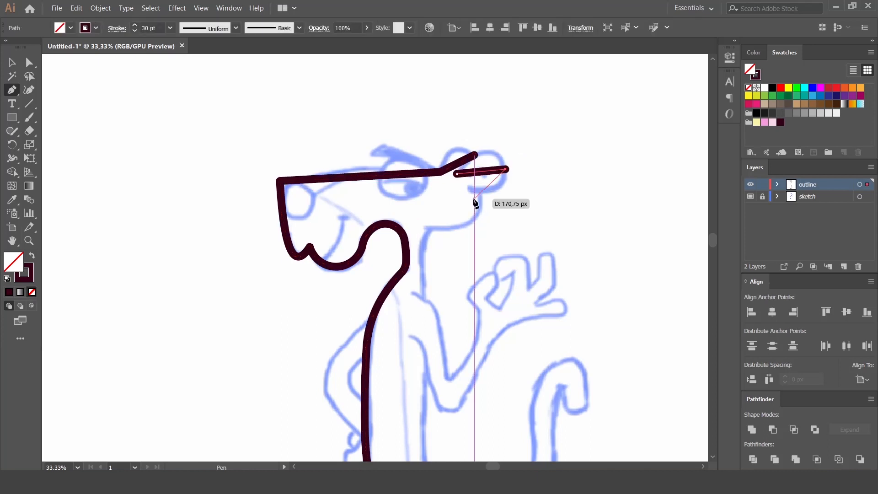
pyautogui.click(469, 193)
pyautogui.keyDown('ctrl'); pyautogui.click(486, 221); pyautogui.keyUp('ctrl')
# Bend the snout line and the far ear upward to follow the sketch with the Curvature tool.
pyautogui.click(29, 89)
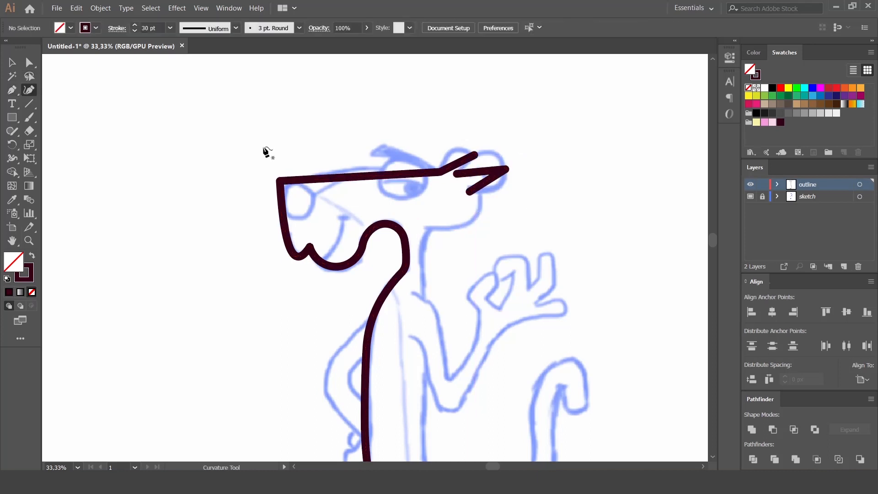
pyautogui.click(354, 182)
pyautogui.hotkey('ctrl', 'z')
pyautogui.keyDown('ctrl'); pyautogui.click(356, 181); pyautogui.keyUp('ctrl')
pyautogui.moveTo(358, 181); pyautogui.dragTo(357, 171)
pyautogui.moveTo(457, 161); pyautogui.dragTo(459, 150)
# Curve both segments of the near ear path into a rounded ear shape.
pyautogui.keyDown('ctrl'); pyautogui.click(483, 176); pyautogui.keyUp('ctrl')
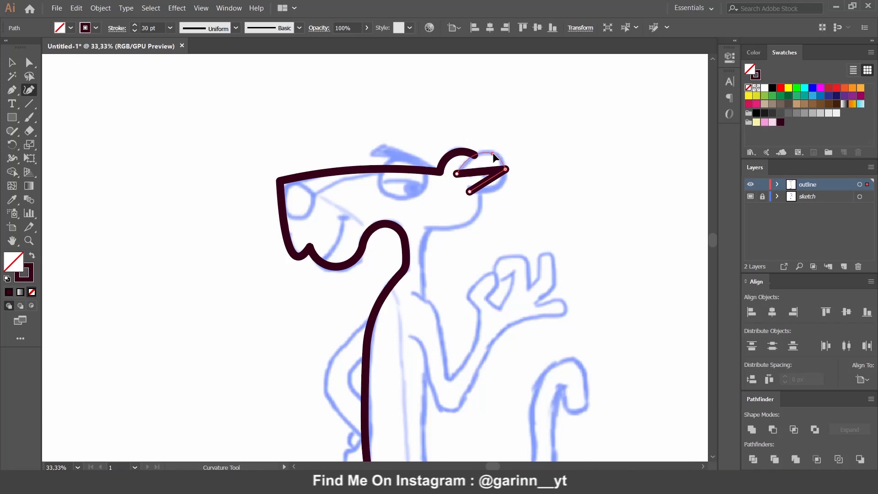
pyautogui.click(502, 186)
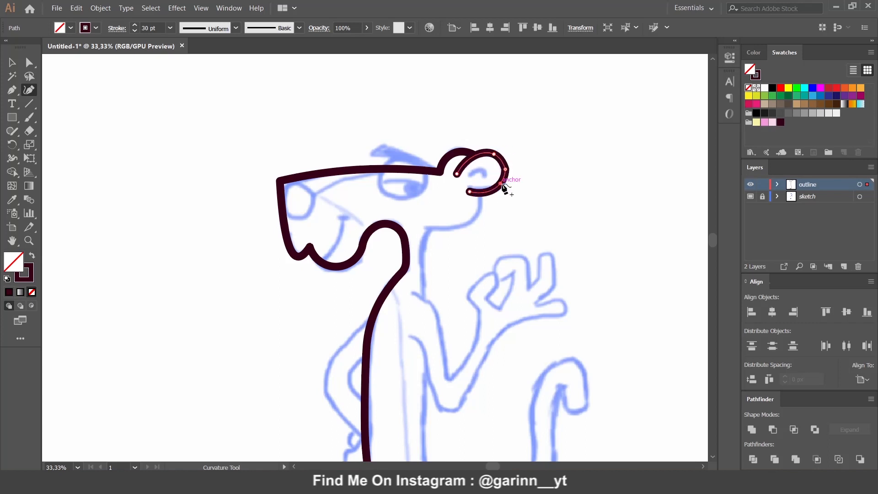
pyautogui.keyDown('ctrl'); pyautogui.click(513, 217); pyautogui.keyUp('ctrl')
# Round the outline's corner at the nose tip to a radius of about 85 px.
pyautogui.press('a')
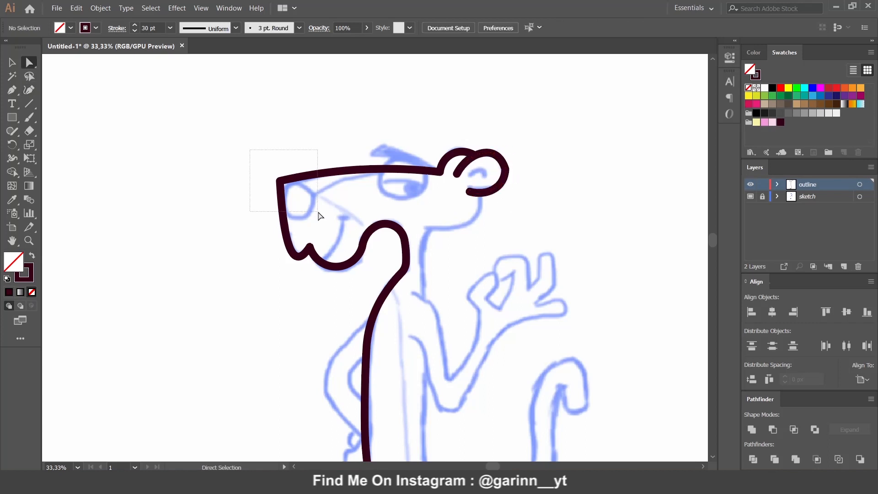
pyautogui.click(280, 180)
pyautogui.moveTo(290, 190); pyautogui.dragTo(335, 203)
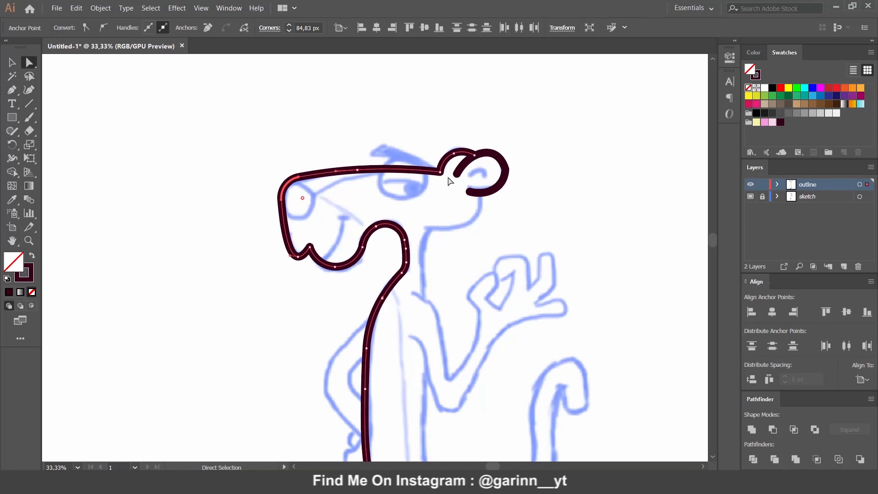
pyautogui.click(512, 186)
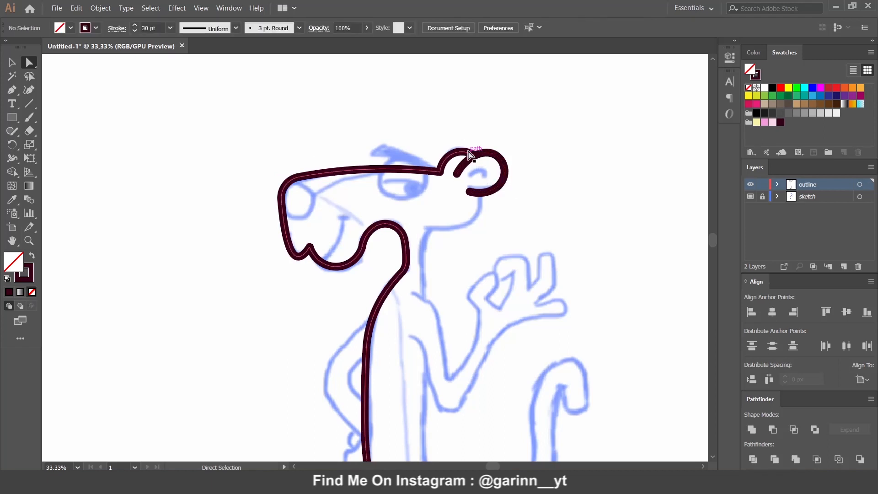
# Nudge the far ear's end anchor so it meets the near ear's outline.
pyautogui.click(476, 158)
pyautogui.moveTo(476, 156); pyautogui.dragTo(475, 156)
pyautogui.click(516, 107)
# Draw an open straight-segment path from under the near ear to the back of the jaw and down the neck.
pyautogui.press('p')
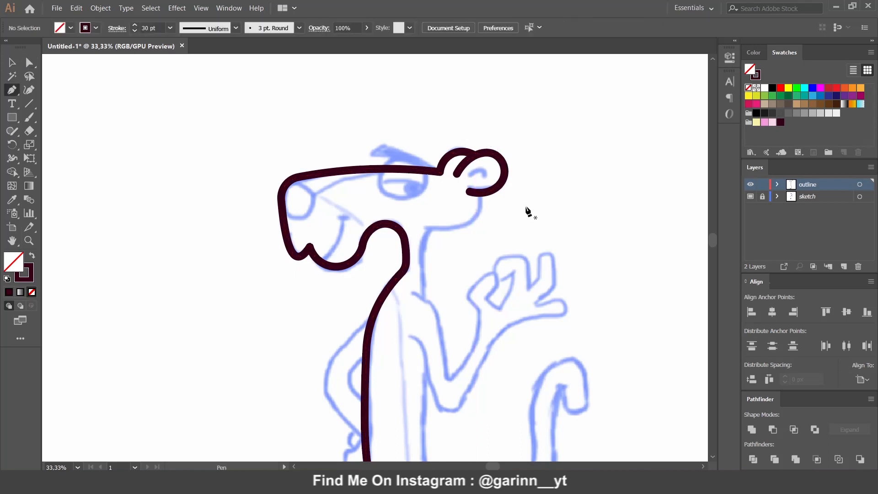
pyautogui.click(480, 194)
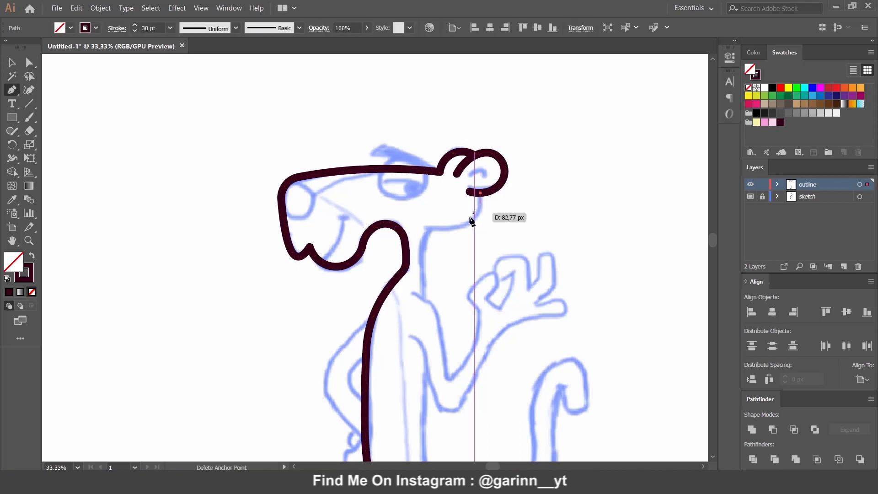
pyautogui.click(427, 229)
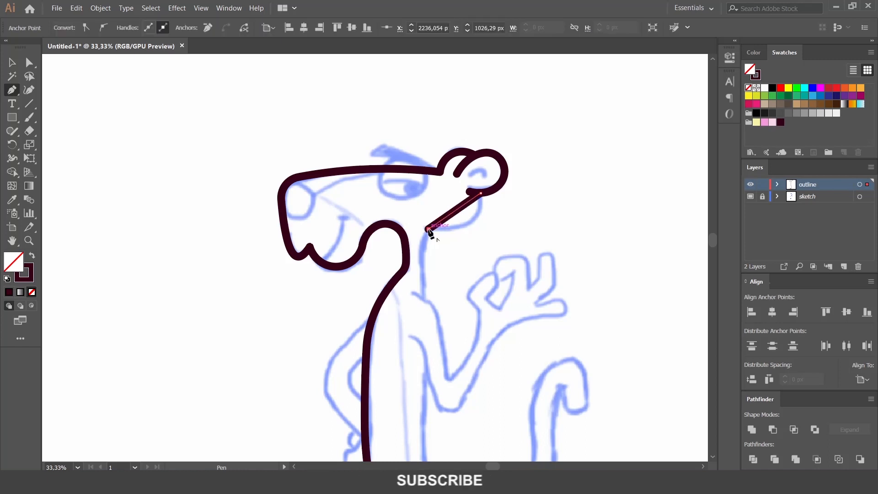
pyautogui.click(420, 298)
pyautogui.press('Escape')
# Curve the jaw and neck segments of the path under the near ear to follow the sketch.
pyautogui.hotkey('shift', '`')
pyautogui.click(456, 215)
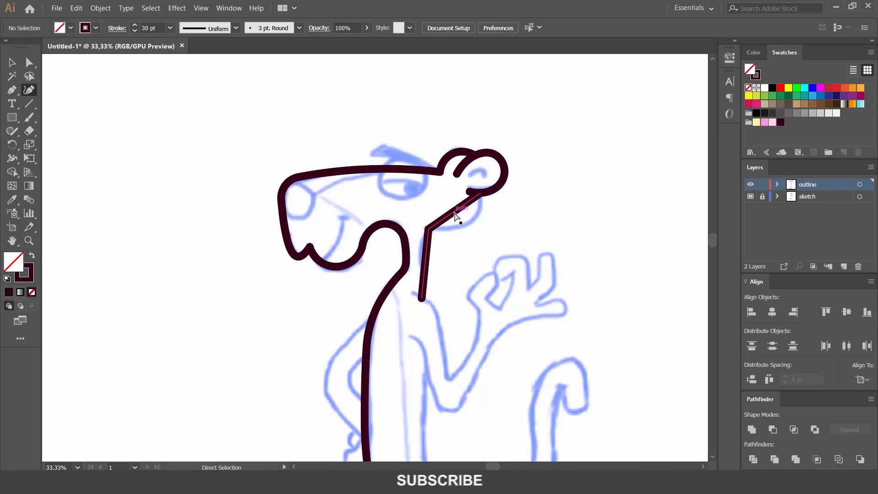
pyautogui.click(459, 215)
pyautogui.moveTo(478, 220); pyautogui.dragTo(477, 217)
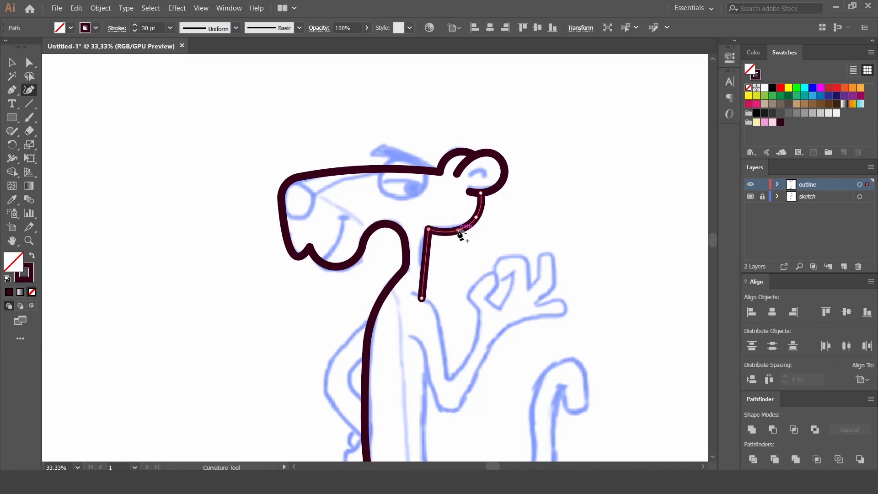
pyautogui.click(425, 255)
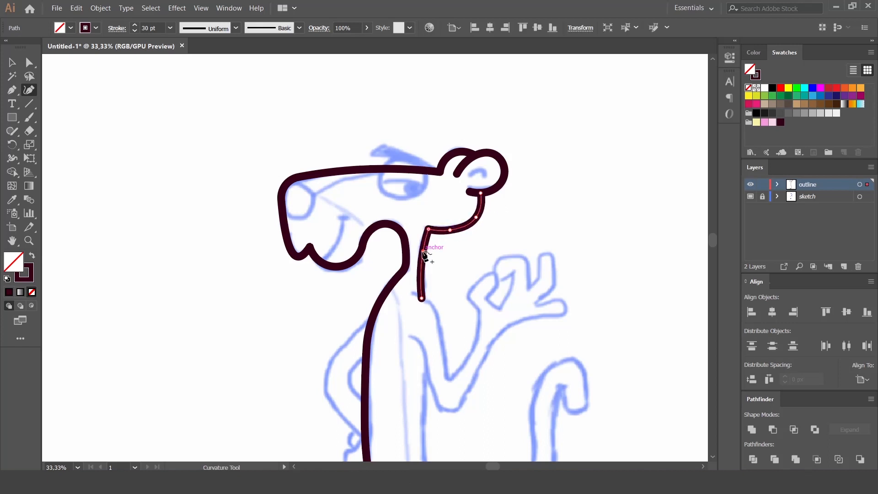
pyautogui.keyDown('ctrl'); pyautogui.click(444, 291); pyautogui.keyUp('ctrl')
# Round the corner where the back of the jaw meets the neck to a radius of about 30 px.
pyautogui.press('a')
pyautogui.click(429, 230)
pyautogui.moveTo(433, 236); pyautogui.dragTo(439, 238)
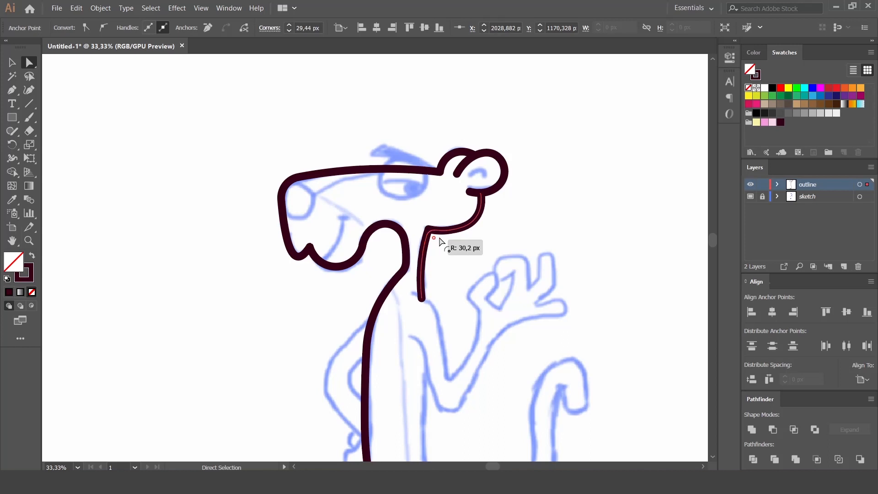
pyautogui.click(482, 255)
# Start a straight-segment path along the raised arm's inner edge, from the shoulder to the elbow bend and up past the wrist.
pyautogui.scroll(-3, 506, 163)
pyautogui.press('p')
pyautogui.click(426, 172)
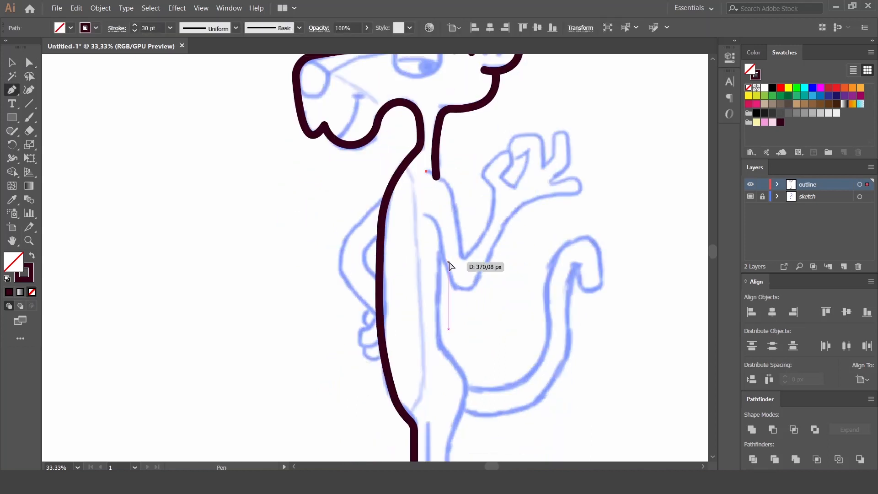
pyautogui.hotkey('ctrl', '+')
pyautogui.moveTo(452, 276); pyautogui.dragTo(415, 223)
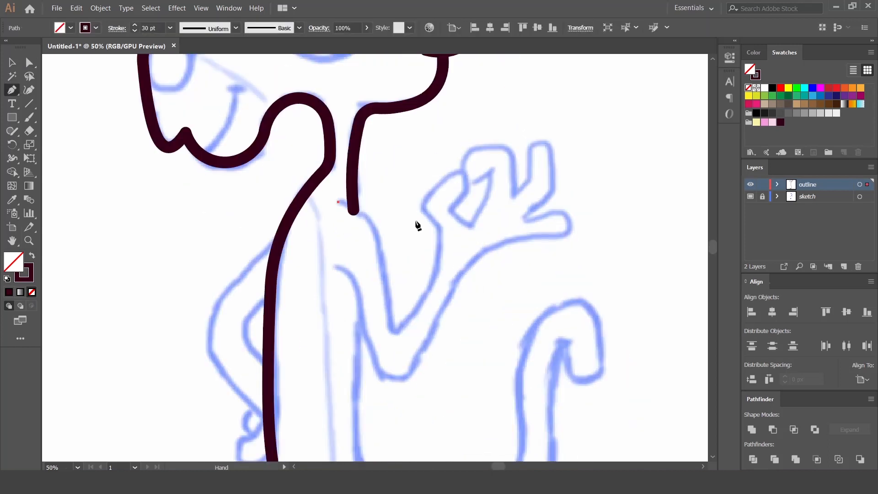
pyautogui.click(396, 335)
pyautogui.click(444, 226)
pyautogui.click(420, 201)
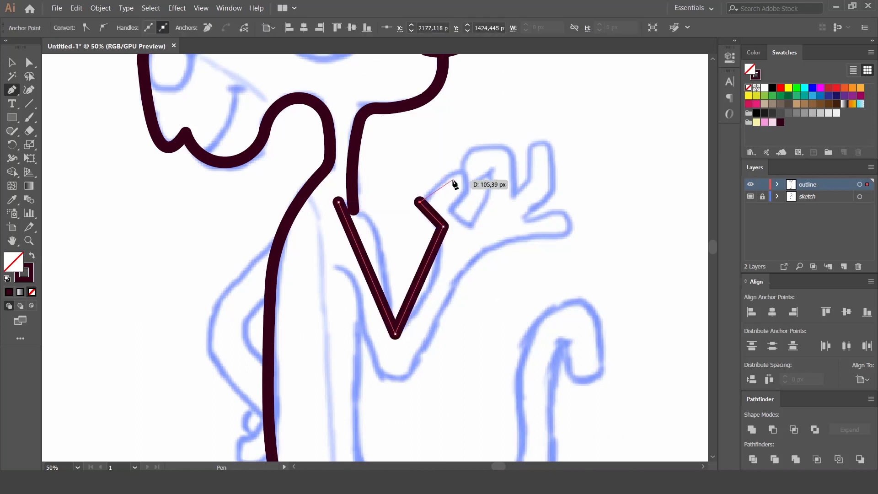
# Continue the arm path around the first finger and the small loop between the fingers, leaving it open.
pyautogui.click(460, 168)
pyautogui.click(466, 194)
pyautogui.click(450, 208)
pyautogui.click(468, 226)
pyautogui.click(495, 169)
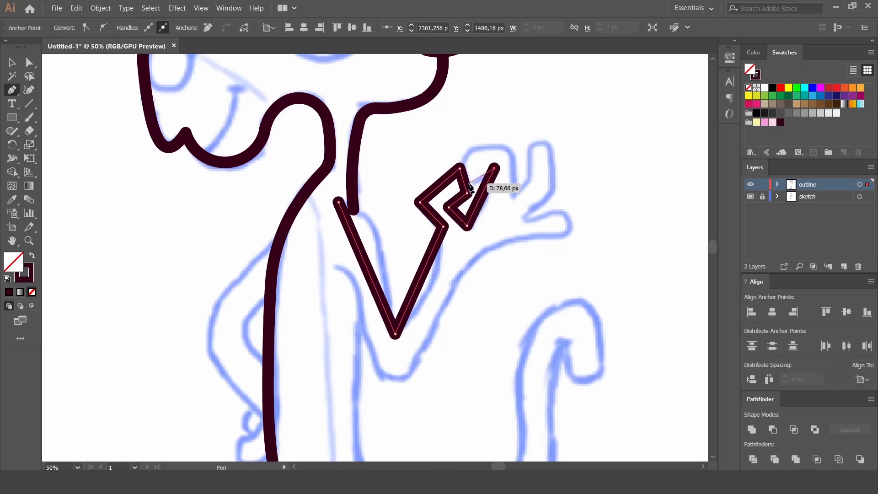
pyautogui.click(469, 183)
pyautogui.press('Escape')
# Curve the arm path's shoulder, upper arm, forearm and finger loop segments to match the sketch.
pyautogui.click(29, 90)
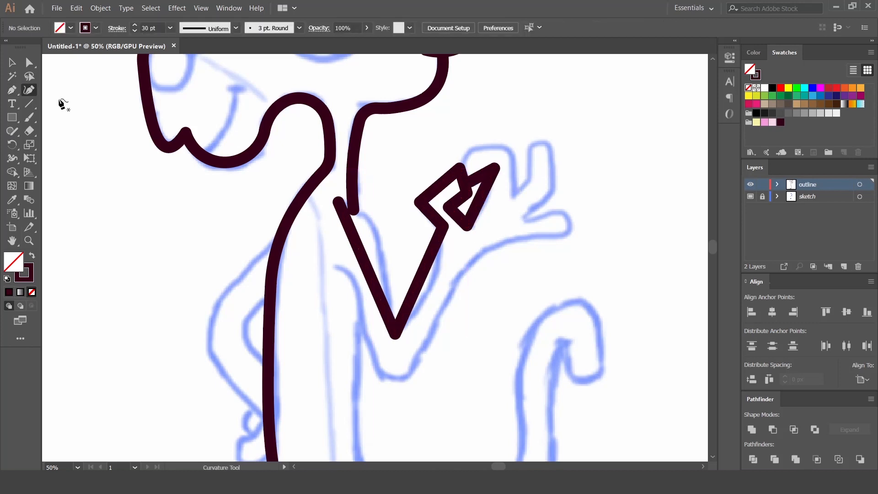
pyautogui.moveTo(358, 247); pyautogui.dragTo(369, 222)
pyautogui.moveTo(395, 268); pyautogui.dragTo(424, 294)
pyautogui.moveTo(436, 183); pyautogui.dragTo(435, 182)
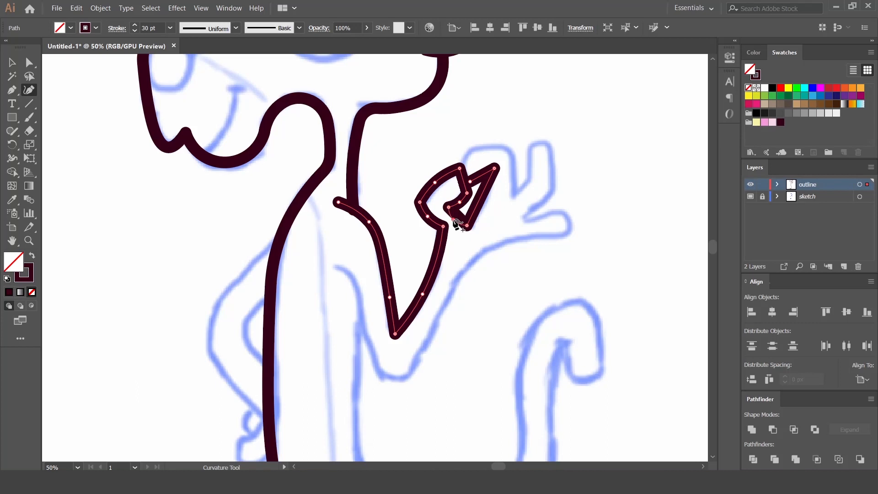
pyautogui.click(456, 218)
pyautogui.click(481, 205)
pyautogui.press('Escape')
# Shift the arm path's end anchor at the shoulder slightly where it meets the neck line.
pyautogui.press('a')
pyautogui.click(364, 199)
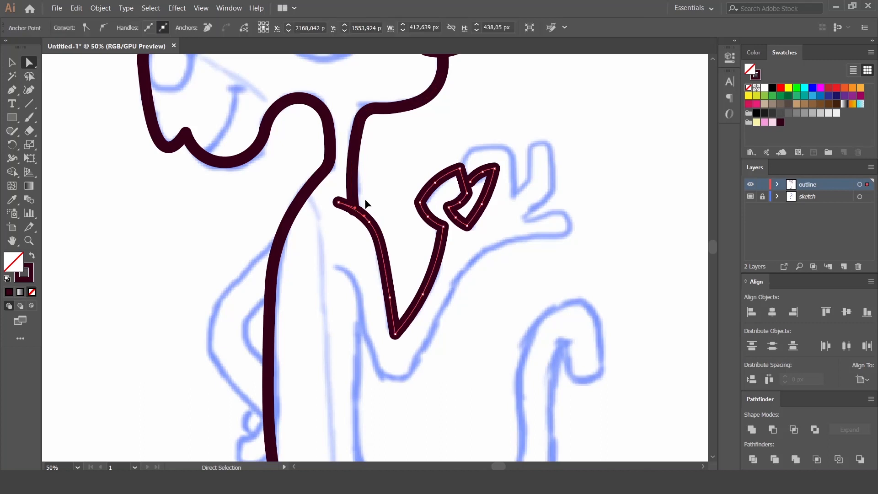
pyautogui.click(355, 210)
pyautogui.moveTo(355, 211)
pyautogui.mouseDown()
pyautogui.moveTo(355, 202)
pyautogui.moveTo(343, 210)
pyautogui.mouseUp()
pyautogui.click(365, 198)
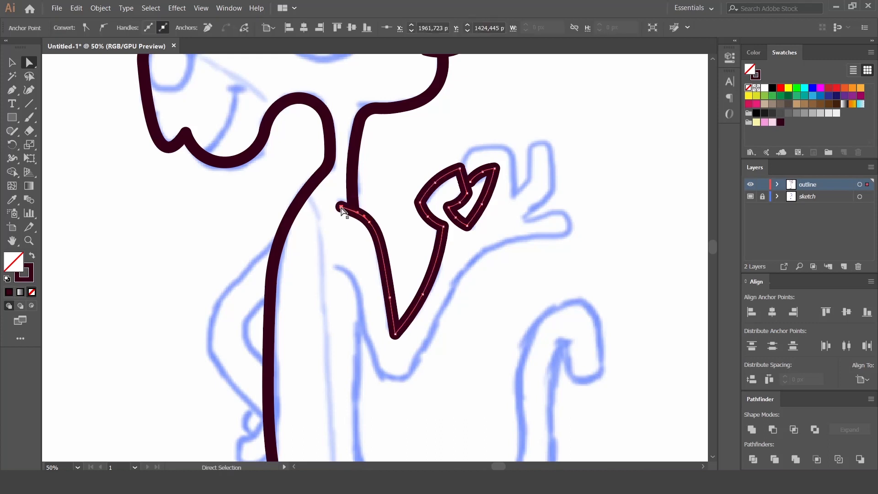
# Round the arm path's corners at the wrist and at the base of the first finger.
pyautogui.click(404, 226)
pyautogui.moveTo(434, 216); pyautogui.dragTo(430, 234)
pyautogui.click(400, 242)
pyautogui.click(420, 202)
pyautogui.moveTo(429, 203); pyautogui.dragTo(483, 181)
# Round the first finger's tip and the corners of the finger loop, its upper tip to about 17 px.
pyautogui.click(459, 169)
pyautogui.click(494, 168)
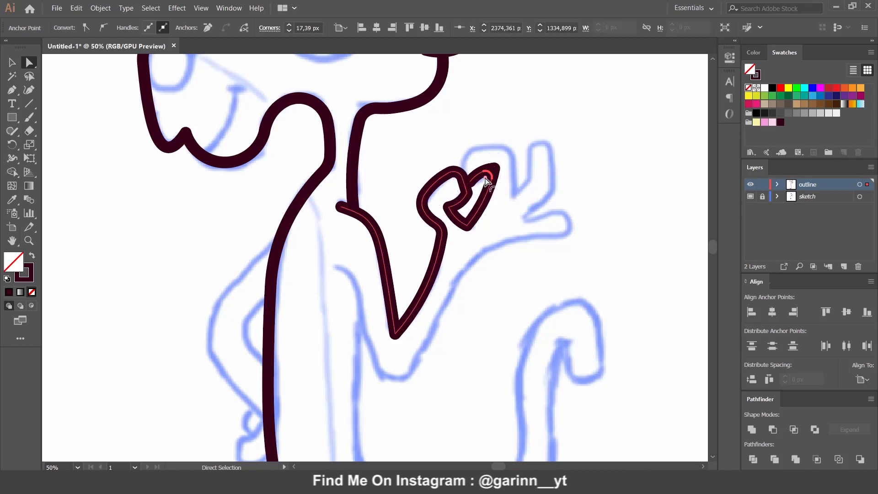
pyautogui.click(467, 225)
pyautogui.moveTo(466, 217); pyautogui.dragTo(423, 297)
pyautogui.click(502, 244)
pyautogui.click(396, 260)
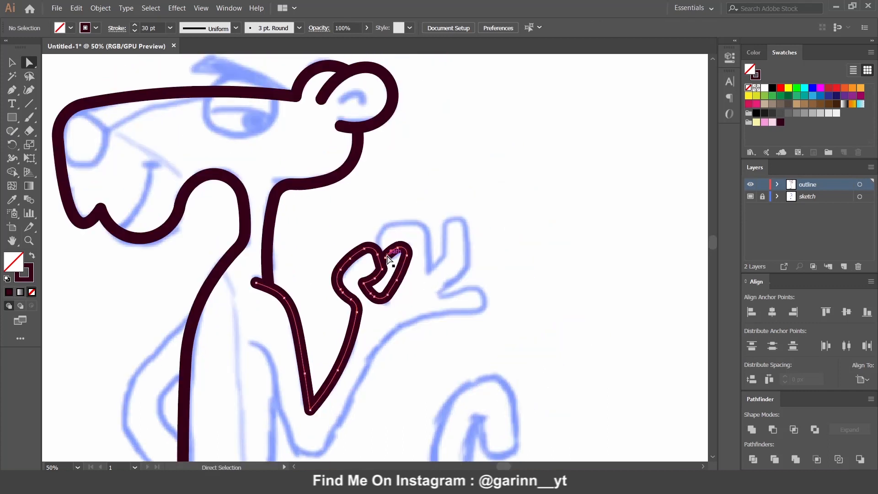
pyautogui.click(463, 266)
# Draw a straight-segment path from the first finger's tip around the remaining three fingers of the raised hand.
pyautogui.press('p')
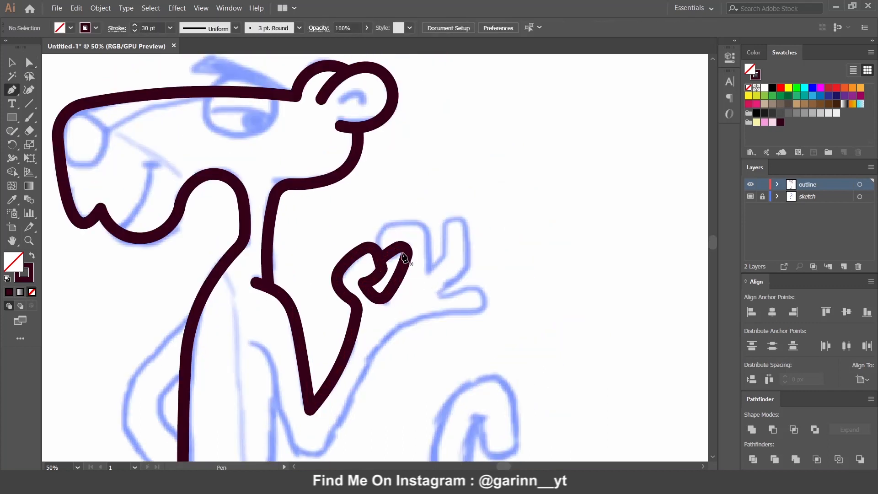
pyautogui.click(374, 249)
pyautogui.click(425, 222)
pyautogui.click(429, 275)
pyautogui.click(446, 253)
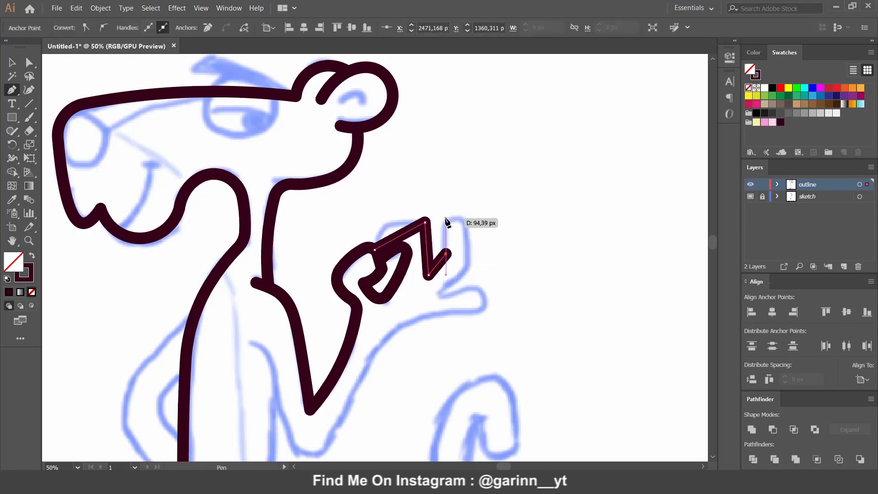
pyautogui.click(446, 219)
pyautogui.click(467, 223)
pyautogui.click(464, 273)
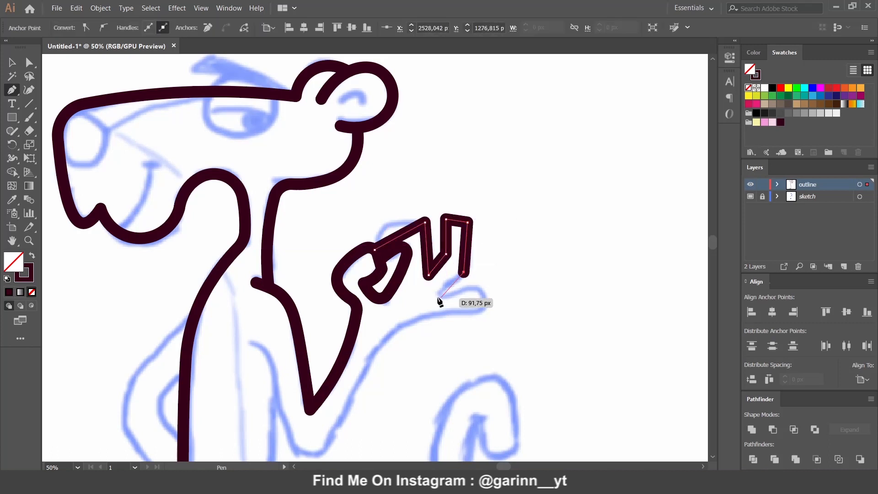
pyautogui.click(434, 296)
pyautogui.click(480, 289)
pyautogui.click(475, 311)
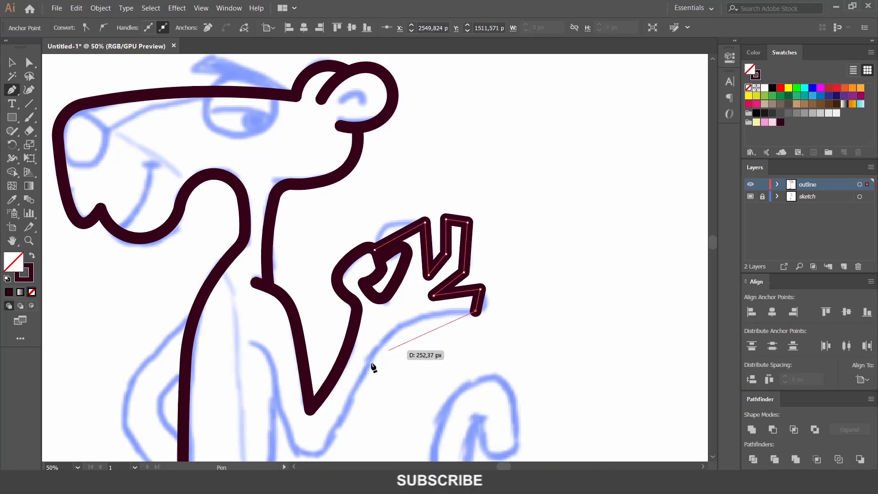
# Continue the hand path along the forearm's underside, around the elbow and up to the armpit line, leaving it open.
pyautogui.click(363, 370)
pyautogui.moveTo(365, 370); pyautogui.dragTo(414, 261)
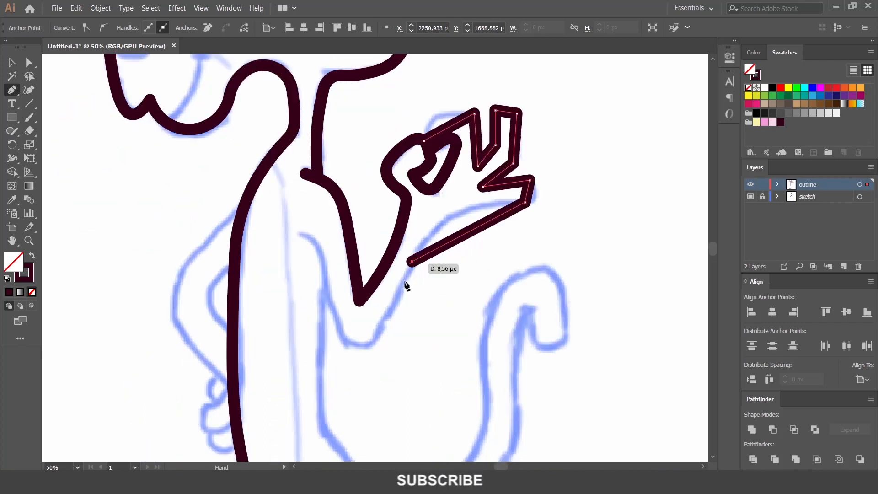
pyautogui.click(367, 348)
pyautogui.click(340, 330)
pyautogui.click(302, 234)
pyautogui.press('Escape')
# Curve the hand path's upper arm, elbow and forearm underside segments to follow the sketch.
pyautogui.click(29, 90)
pyautogui.click(305, 245)
pyautogui.click(318, 247)
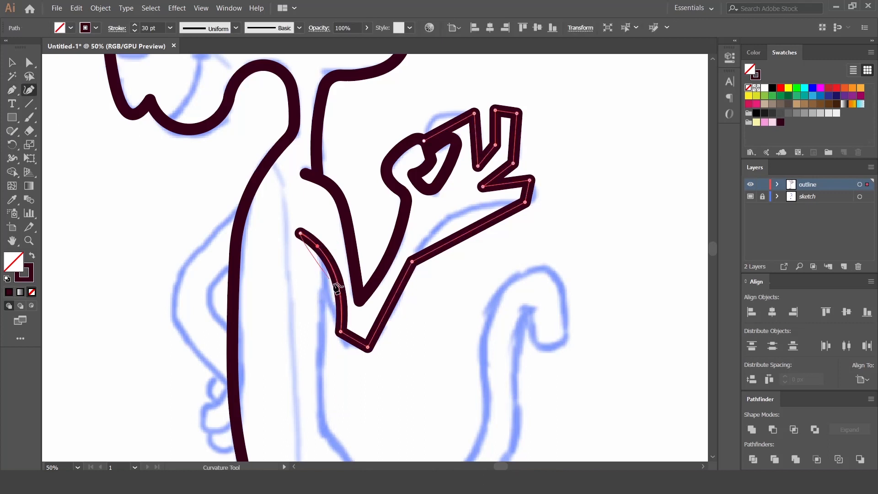
pyautogui.moveTo(355, 342); pyautogui.dragTo(352, 346)
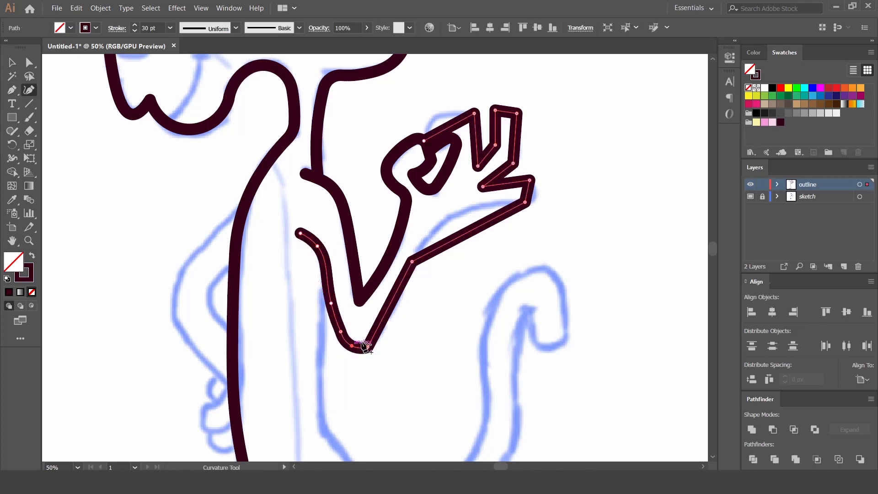
pyautogui.click(389, 316)
pyautogui.moveTo(451, 237); pyautogui.dragTo(446, 223)
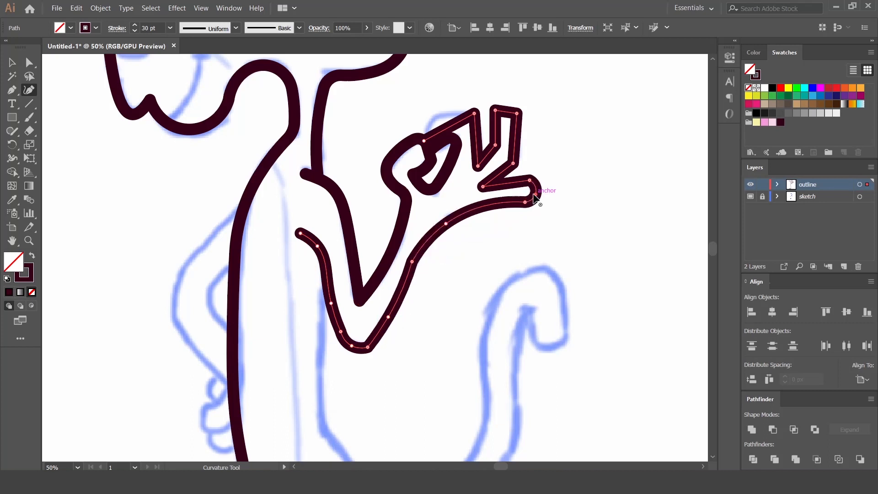
# Curve the finger segments of the hand path to match the sketched fingers.
pyautogui.scroll(3, 512, 183)
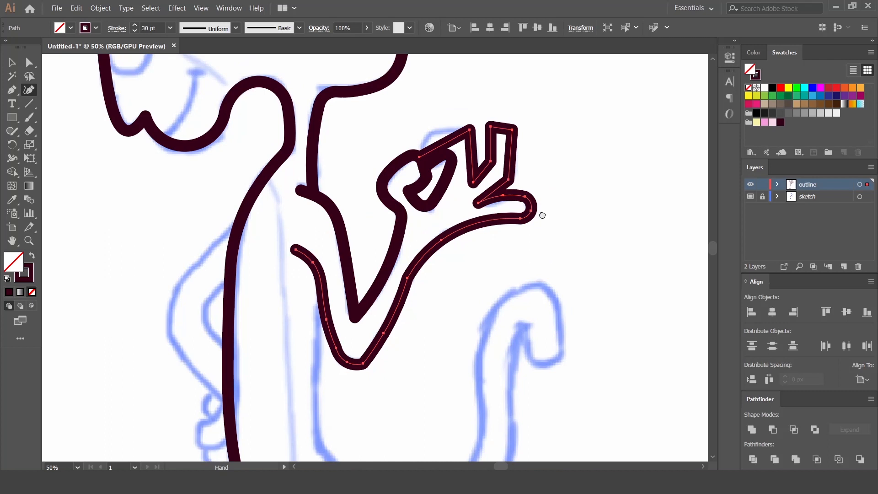
pyautogui.click(480, 171)
pyautogui.click(404, 185)
pyautogui.keyDown('ctrl'); pyautogui.click(557, 202); pyautogui.keyUp('ctrl')
# Round the fingertip corners of the raised hand, the outermost finger to about 33 px.
pyautogui.press('a')
pyautogui.moveTo(443, 187); pyautogui.dragTo(482, 183)
pyautogui.moveTo(527, 273); pyautogui.dragTo(467, 229)
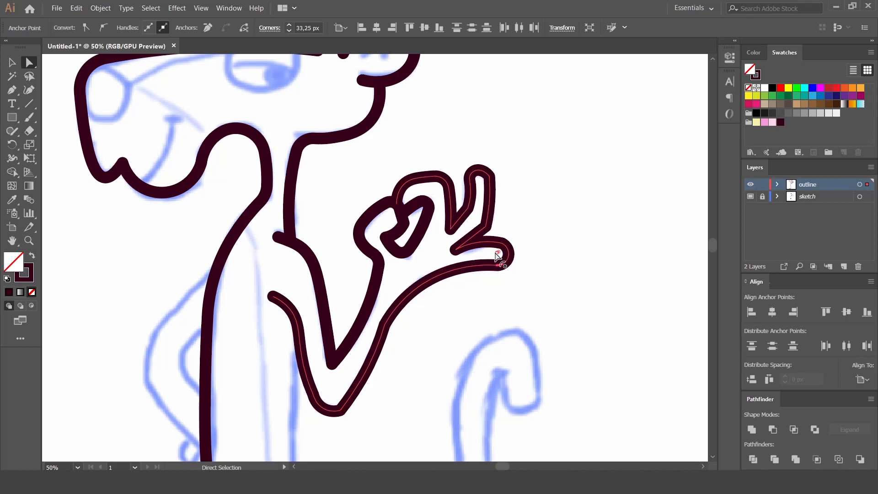
pyautogui.click(539, 243)
# Round the lower arm outline's corners at the forearm bend and at the elbow.
pyautogui.scroll(-5, 502, 293)
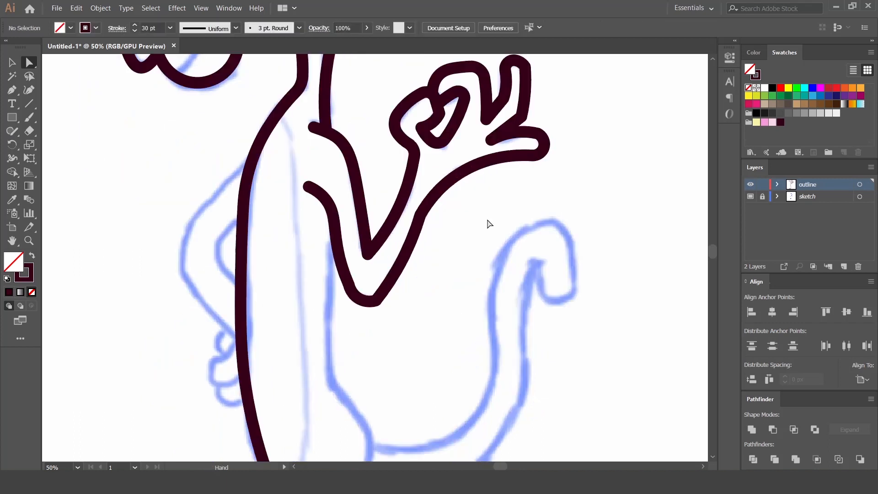
pyautogui.click(428, 223)
pyautogui.moveTo(430, 219); pyautogui.dragTo(511, 323)
pyautogui.click(397, 325)
pyautogui.moveTo(397, 324); pyautogui.dragTo(326, 273)
pyautogui.click(399, 325)
pyautogui.click(371, 297)
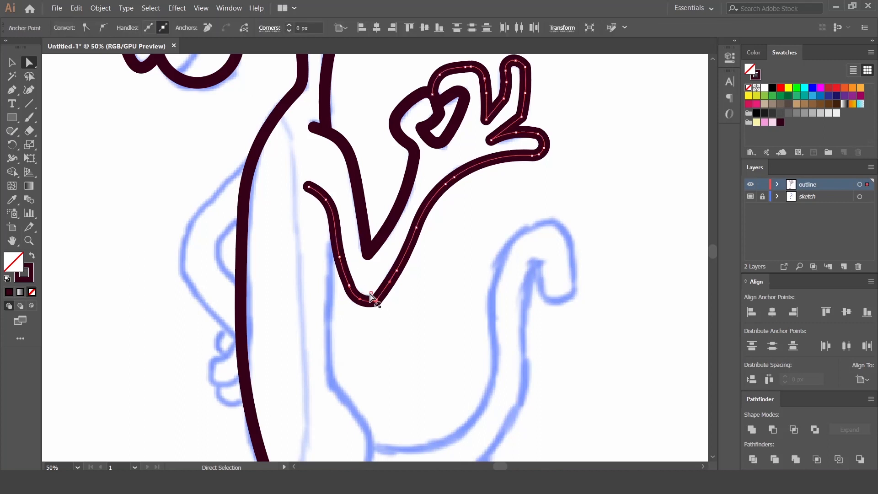
pyautogui.click(344, 287)
pyautogui.moveTo(349, 253); pyautogui.dragTo(349, 254)
pyautogui.moveTo(343, 288); pyautogui.dragTo(253, 338)
# Draw an open path from under the raised arm down the back to the top of the leg and curve it around the hip.
pyautogui.click(349, 352)
pyautogui.moveTo(11, 131); pyautogui.dragTo(46, 162)
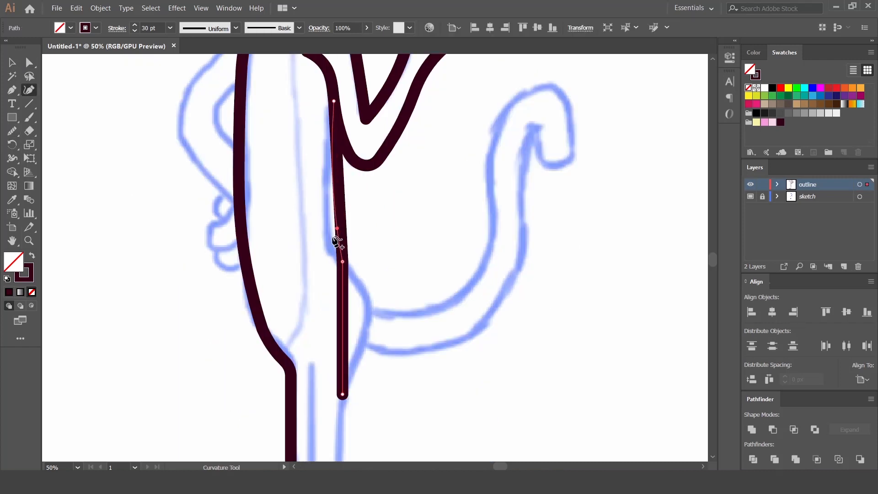
pyautogui.click(329, 247)
pyautogui.moveTo(319, 173)
pyautogui.mouseDown()
pyautogui.moveTo(327, 172)
pyautogui.moveTo(330, 134)
pyautogui.mouseUp()
pyautogui.moveTo(330, 246); pyautogui.dragTo(328, 200)
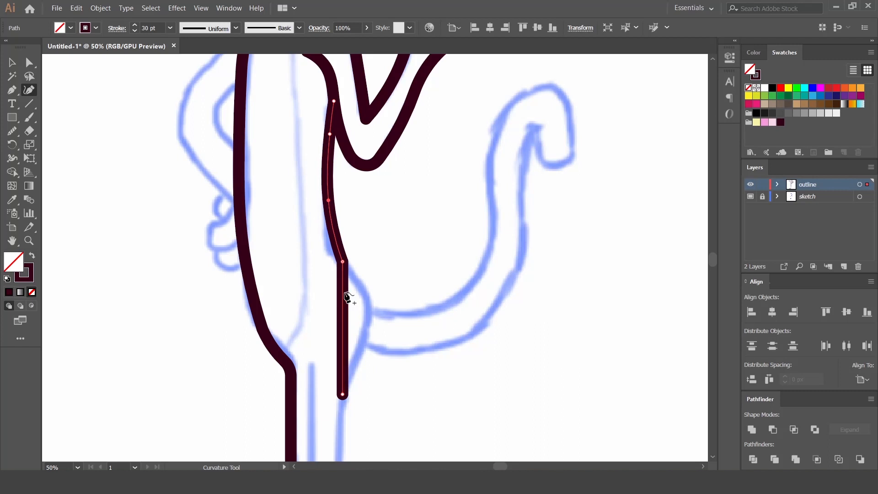
pyautogui.click(368, 301)
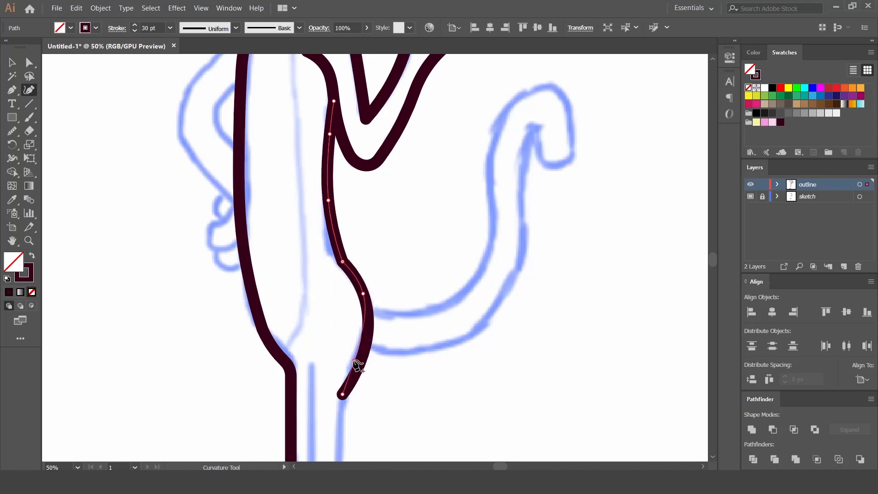
pyautogui.click(358, 366)
pyautogui.press('Escape')
# Round the back path's corner between the waist and the hip.
pyautogui.press('a')
pyautogui.click(346, 259)
pyautogui.moveTo(350, 256)
pyautogui.mouseDown()
pyautogui.moveTo(382, 248)
pyautogui.moveTo(338, 269)
pyautogui.mouseUp()
pyautogui.click(373, 242)
pyautogui.click(366, 309)
pyautogui.click(409, 276)
pyautogui.moveTo(403, 227); pyautogui.dragTo(471, 183)
pyautogui.click(450, 195)
# Try to duplicate the finished leg and foot outline in place.
pyautogui.press('space')
pyautogui.moveTo(407, 201); pyautogui.dragTo(464, 104)
pyautogui.moveTo(479, 264); pyautogui.dragTo(459, 182)
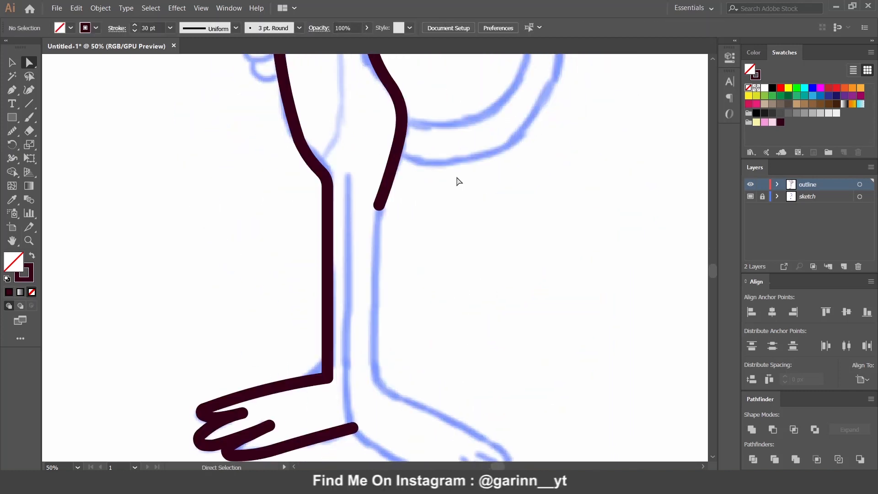
pyautogui.press('space')
pyautogui.moveTo(404, 256); pyautogui.dragTo(435, 221)
pyautogui.moveTo(378, 140); pyautogui.dragTo(201, 432)
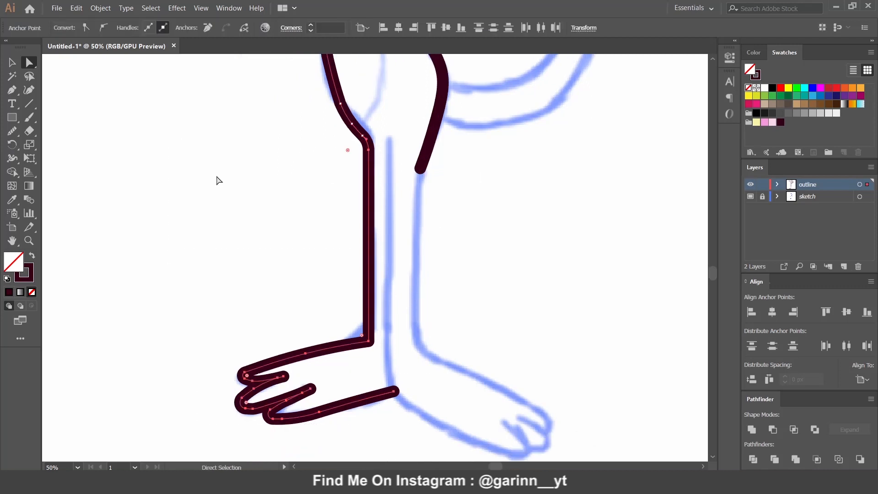
pyautogui.press('v')
pyautogui.hotkey('ctrl', 'c')
pyautogui.hotkey('ctrl', 'f')
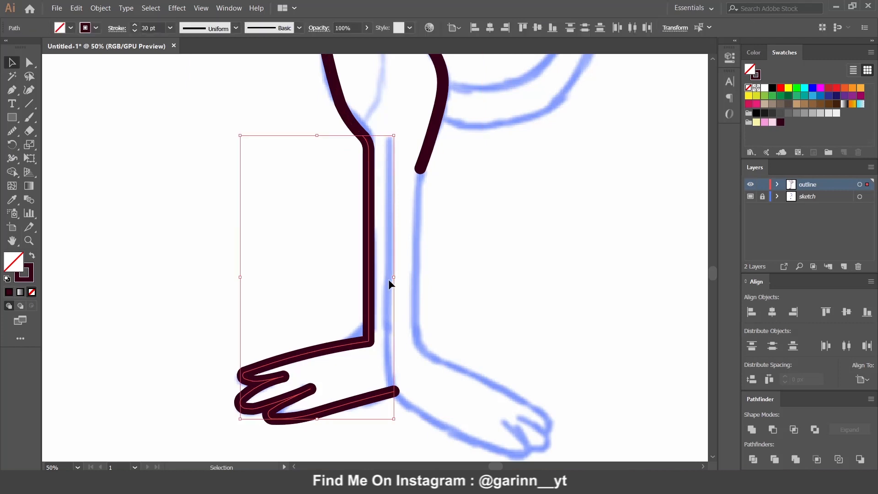
pyautogui.hotkey('ctrl', 'z')
# Try to move the finished leg and foot outline over to the other leg's sketch.
pyautogui.click(370, 280)
pyautogui.moveTo(369, 280); pyautogui.dragTo(460, 287)
pyautogui.press('a')
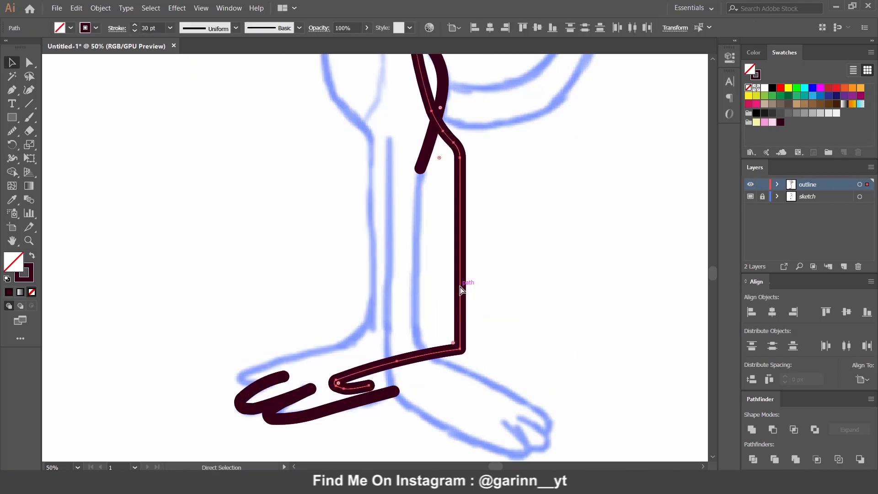
pyautogui.hotkey('ctrl', 'z')
pyautogui.hotkey('ctrl', 'z')
pyautogui.click(461, 289)
pyautogui.press('v')
pyautogui.scroll(-2, 453, 275)
pyautogui.hscroll(-1, 453, 274)
pyautogui.moveTo(462, 291); pyautogui.dragTo(133, 365)
pyautogui.scroll(3, 422, 343)
pyautogui.scroll(-2, 425, 261)
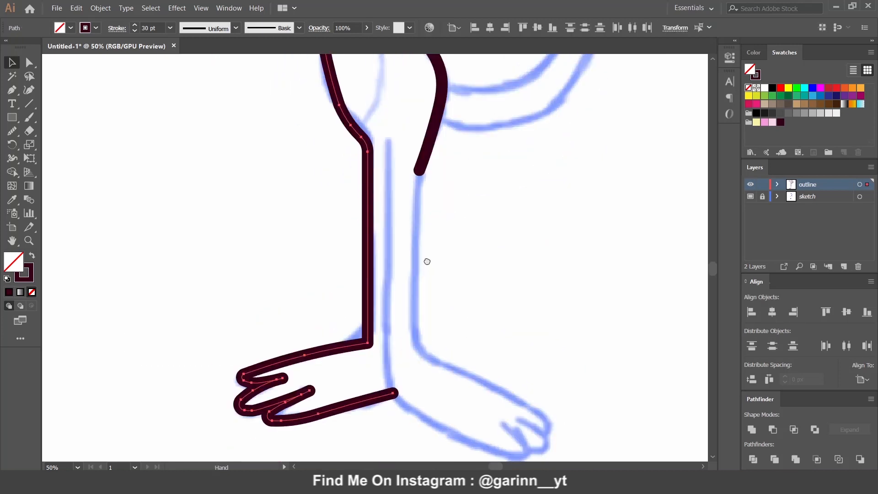
pyautogui.hotkey('ctrl', '-')
pyautogui.hotkey('ctrl', '-')
pyautogui.hotkey('ctrl', '-')
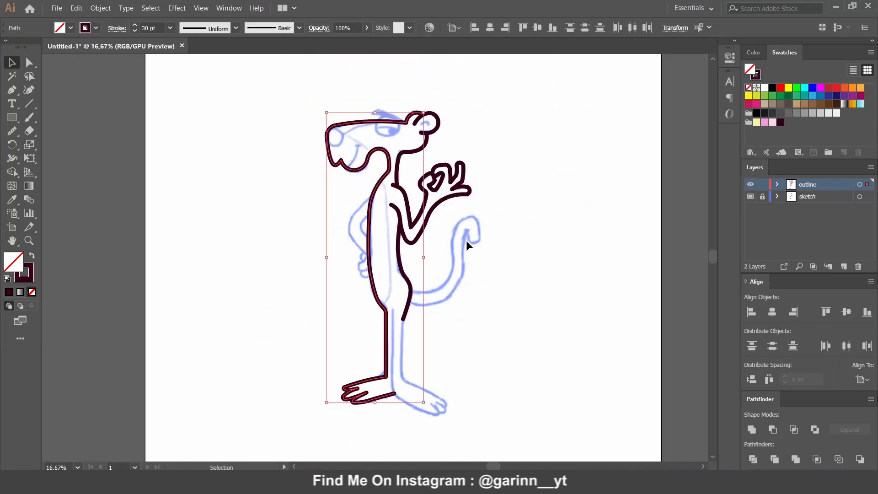
# Copy the head, body and foot outline to the empty area beside the character and delete everything except the foot.
pyautogui.moveTo(369, 263); pyautogui.dragTo(240, 273)
pyautogui.click(293, 259)
pyautogui.press('a')
pyautogui.moveTo(177, 102); pyautogui.dragTo(272, 333)
pyautogui.press('Delete')
pyautogui.press('Delete')
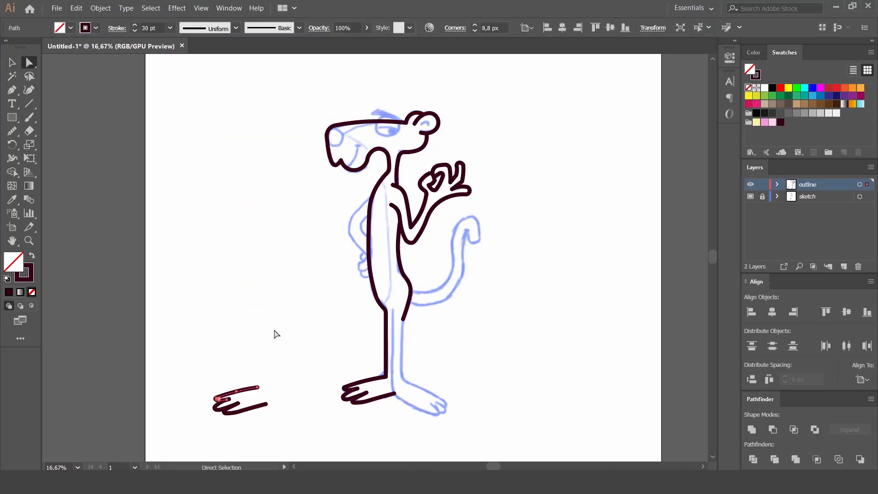
# Mirror the copied foot horizontally and move it over the other foot's sketch.
pyautogui.press('v')
pyautogui.moveTo(193, 371); pyautogui.dragTo(282, 433)
pyautogui.rightClick(231, 407)
pyautogui.moveTo(293, 347)
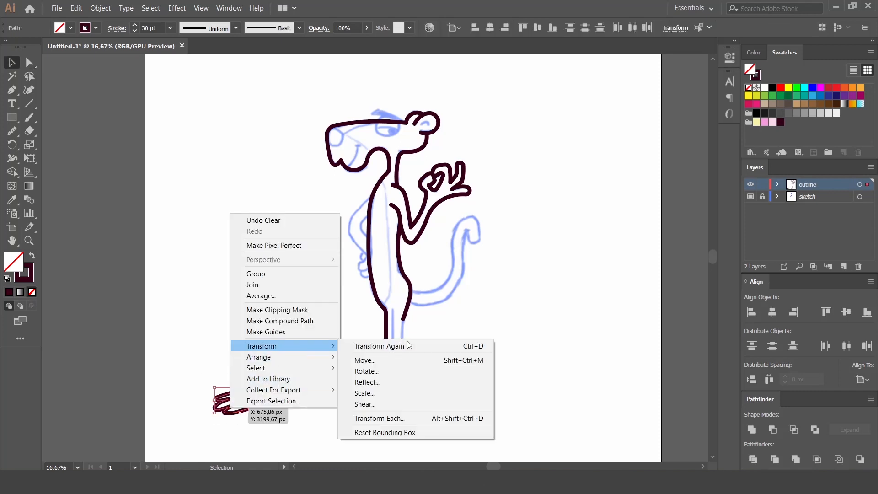
pyautogui.click(408, 381)
pyautogui.click(671, 274)
pyautogui.moveTo(246, 418); pyautogui.dragTo(433, 414)
# Rotate and reposition the mirrored foot so its outline follows the sketched foot.
pyautogui.hotkey('ctrl', '+')
pyautogui.hotkey('ctrl', '+')
pyautogui.hotkey('ctrl', '+')
pyautogui.hotkey('ctrl', '+')
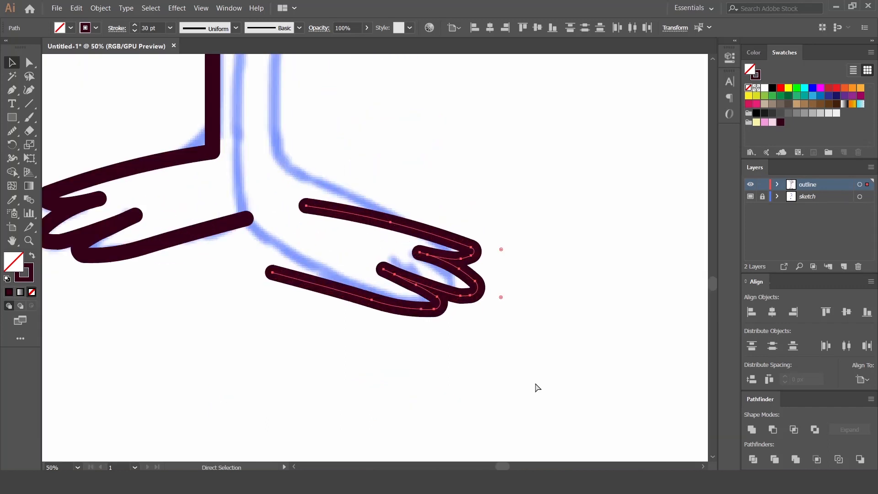
pyautogui.moveTo(363, 163); pyautogui.dragTo(443, 187)
pyautogui.moveTo(563, 228); pyautogui.dragTo(575, 259)
pyautogui.moveTo(504, 262); pyautogui.dragTo(507, 257)
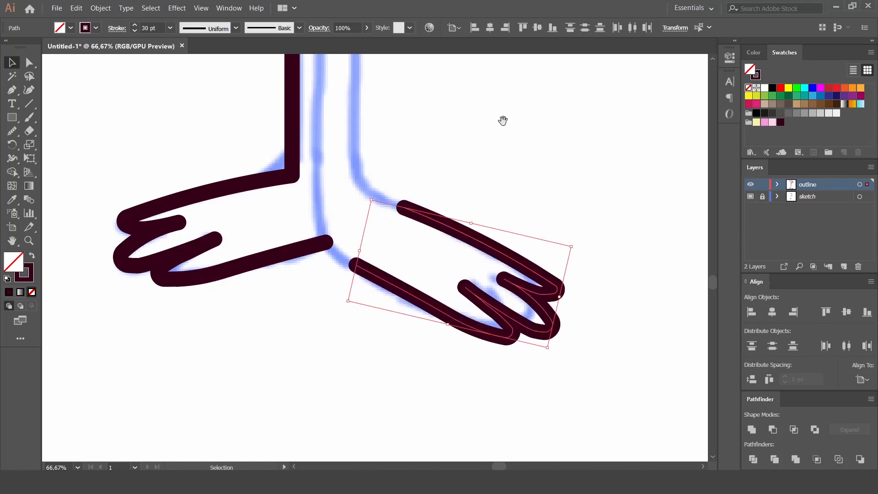
pyautogui.click(512, 143)
# Extend the mirrored foot's lower line with the Pen tool, around the heel and straight up the inner leg to the crotch.
pyautogui.moveTo(511, 143); pyautogui.dragTo(545, 259)
pyautogui.hotkey('ctrl', '-')
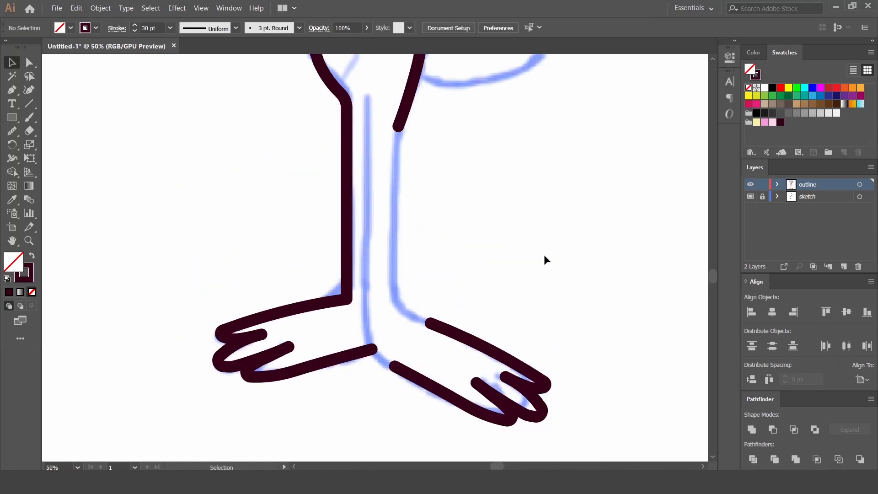
pyautogui.press('p')
pyautogui.click(394, 366)
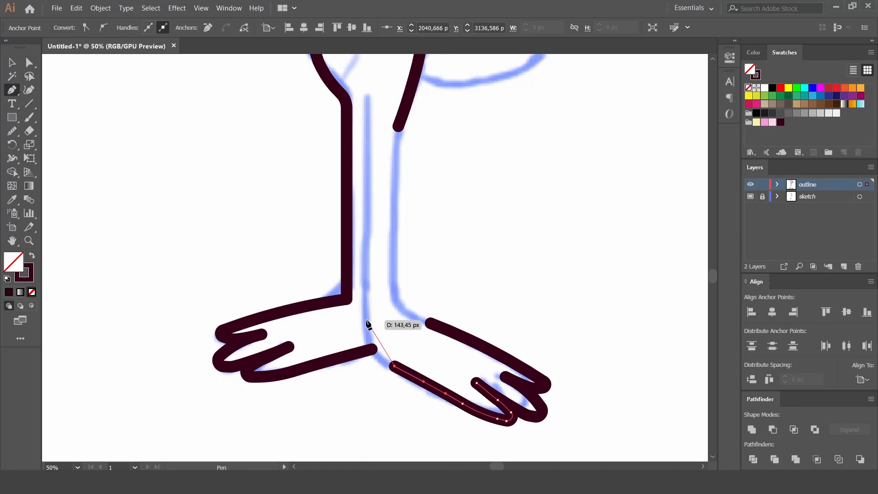
pyautogui.click(365, 271)
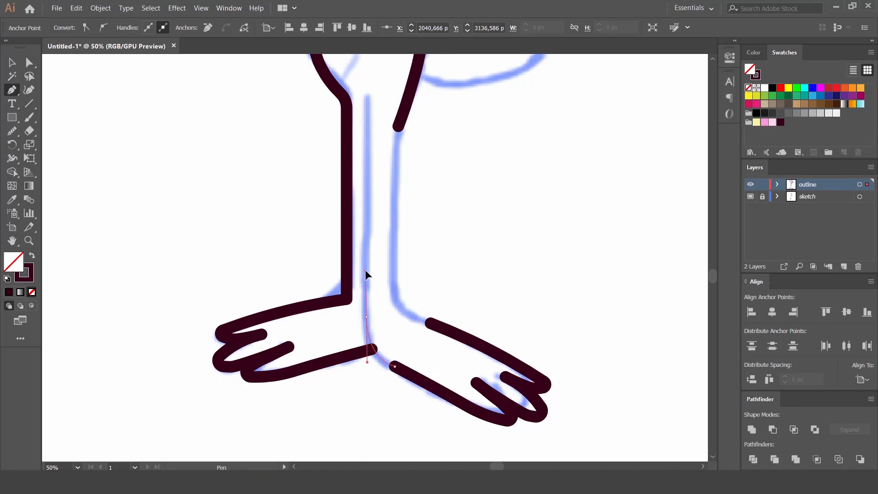
pyautogui.click(366, 98)
pyautogui.keyDown('ctrl'); pyautogui.click(423, 230); pyautogui.keyUp('ctrl')
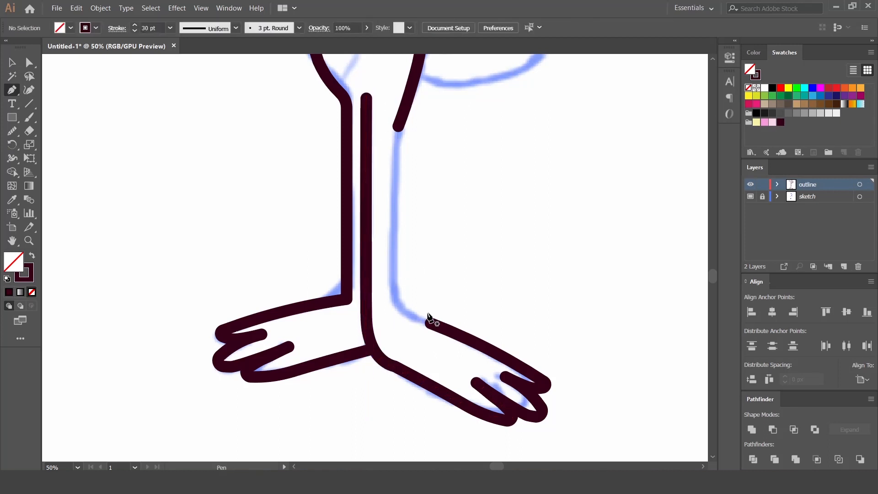
# Extend the mirrored foot's upper line to the ankle and up the leg, joining it to the lower end of the back path.
pyautogui.click(431, 325)
pyautogui.click(431, 324)
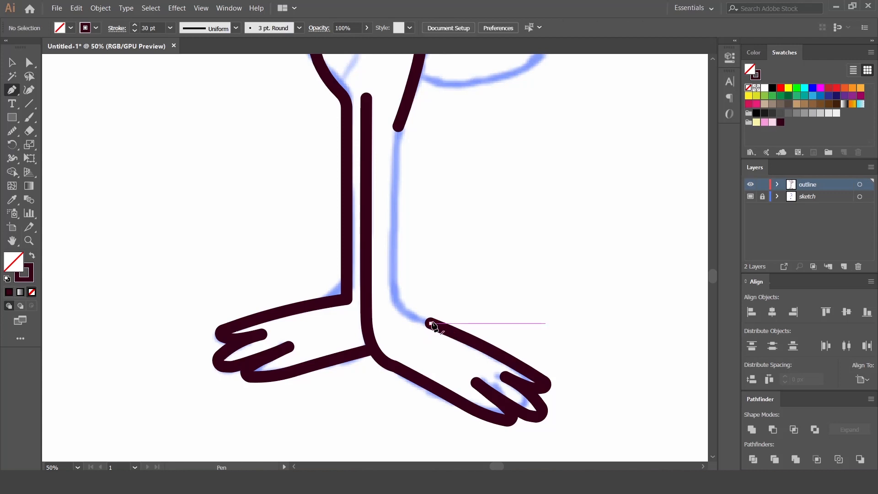
pyautogui.click(392, 309)
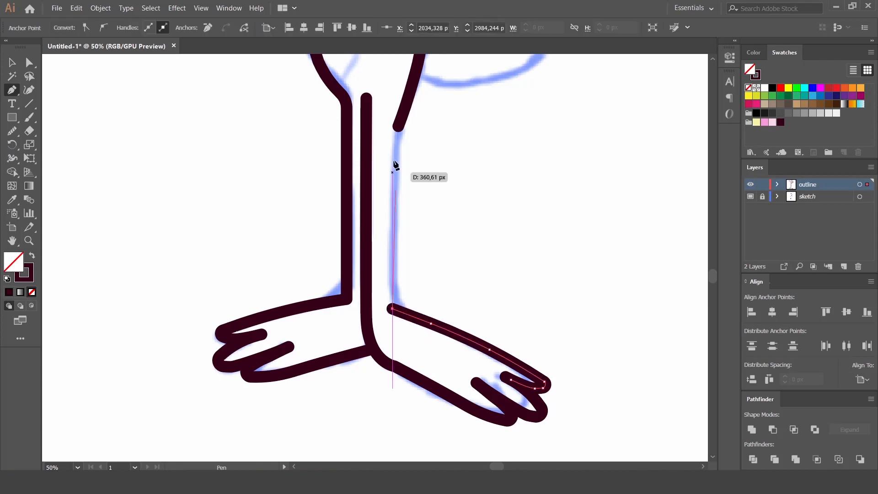
pyautogui.click(399, 126)
pyautogui.keyDown('ctrl'); pyautogui.click(448, 213); pyautogui.keyUp('ctrl')
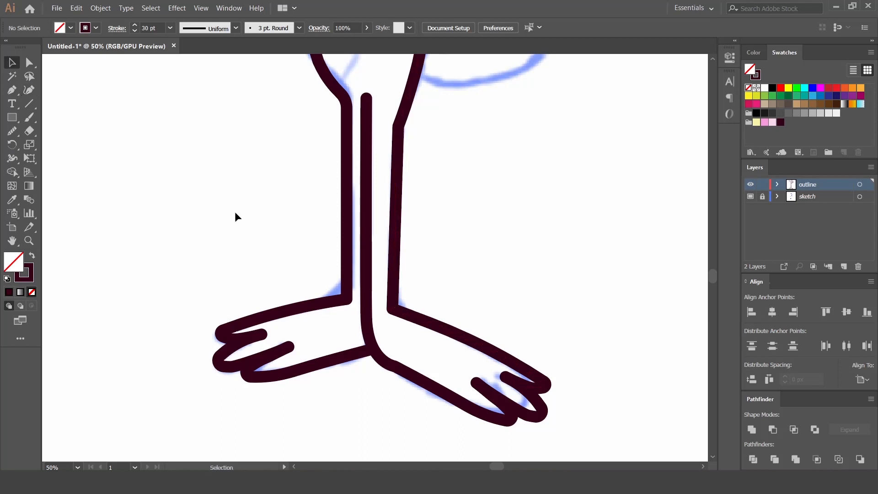
# Align the ankle corner under the leg's upper anchor to make the leg vertical, and round that corner.
pyautogui.press('a')
pyautogui.click(393, 306)
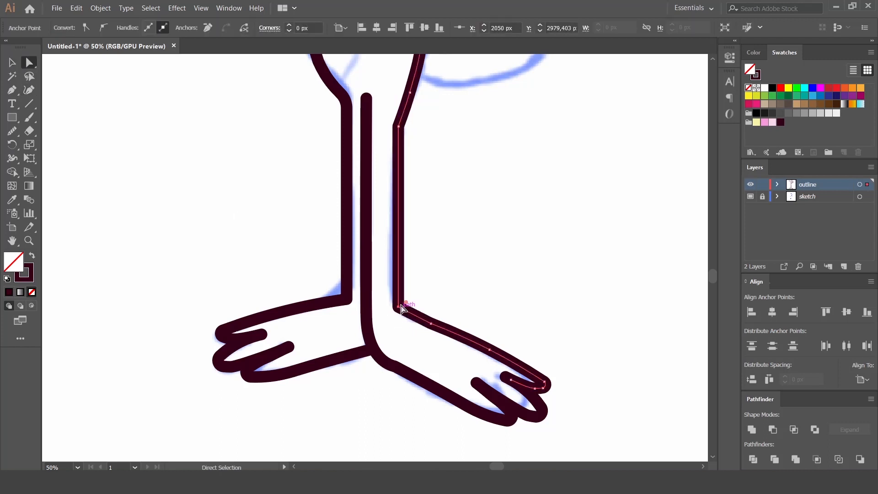
pyautogui.moveTo(405, 305); pyautogui.dragTo(449, 206)
pyautogui.click(458, 205)
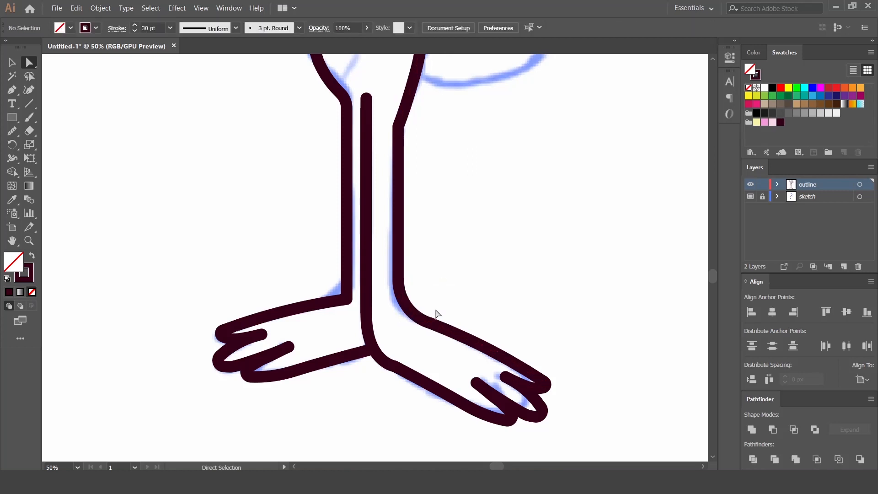
# Remove the anchor point at the heel where the mirrored foot's lower line meets the inner leg curve.
pyautogui.click(393, 367)
pyautogui.click(207, 29)
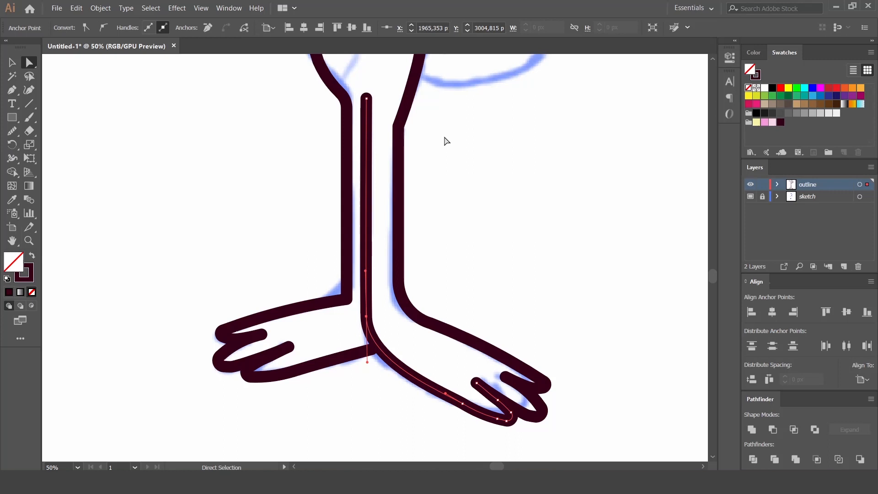
pyautogui.click(458, 131)
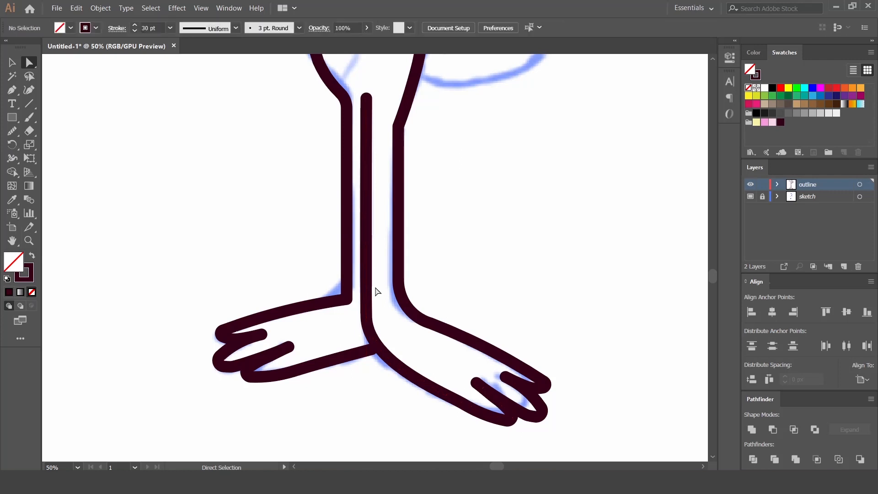
pyautogui.click(374, 351)
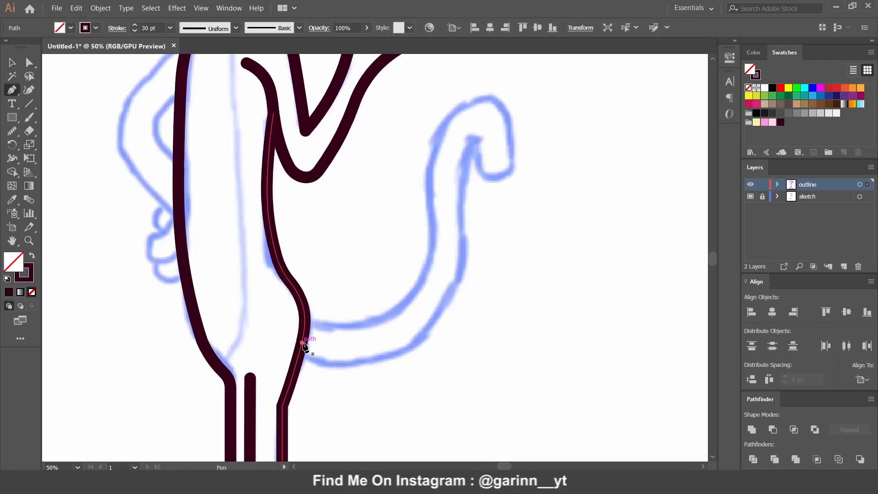
# Draw a curved open path with the Pen tool from the hip along the middle of the sketched tail to its tip.
pyautogui.click(302, 342)
pyautogui.moveTo(408, 320); pyautogui.dragTo(424, 299)
pyautogui.moveTo(447, 197); pyautogui.dragTo(497, 133)
pyautogui.click(498, 177)
pyautogui.keyDown('ctrl'); pyautogui.click(488, 259); pyautogui.keyUp('ctrl')
# Redraw the uneven bend in the middle of the tail path with the Pencil tool to smooth it.
pyautogui.press('n')
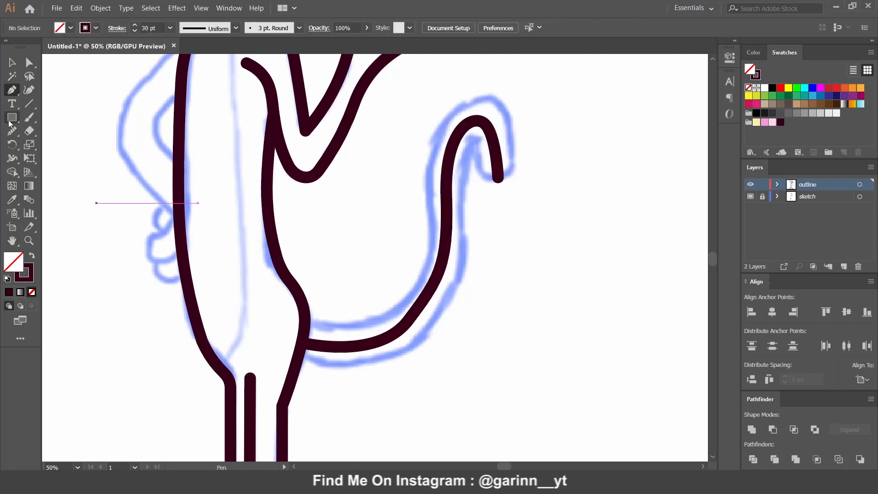
pyautogui.keyDown('ctrl'); pyautogui.click(414, 322); pyautogui.keyUp('ctrl')
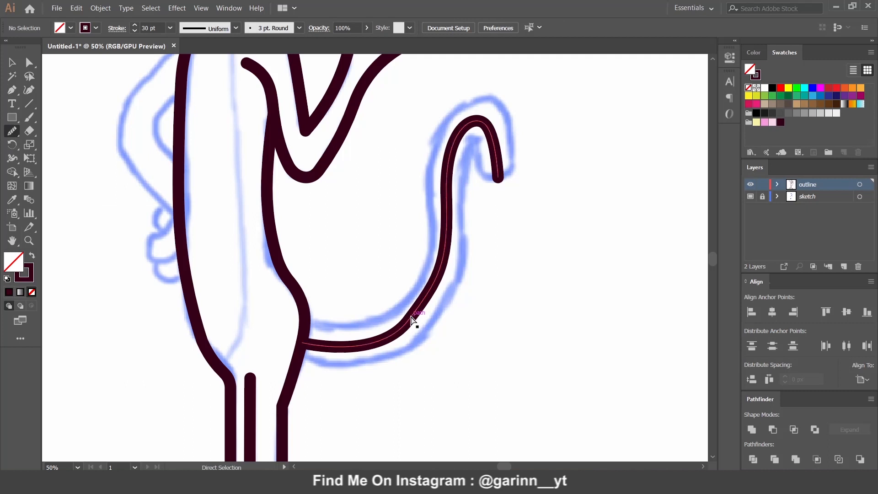
pyautogui.moveTo(451, 184); pyautogui.dragTo(442, 275)
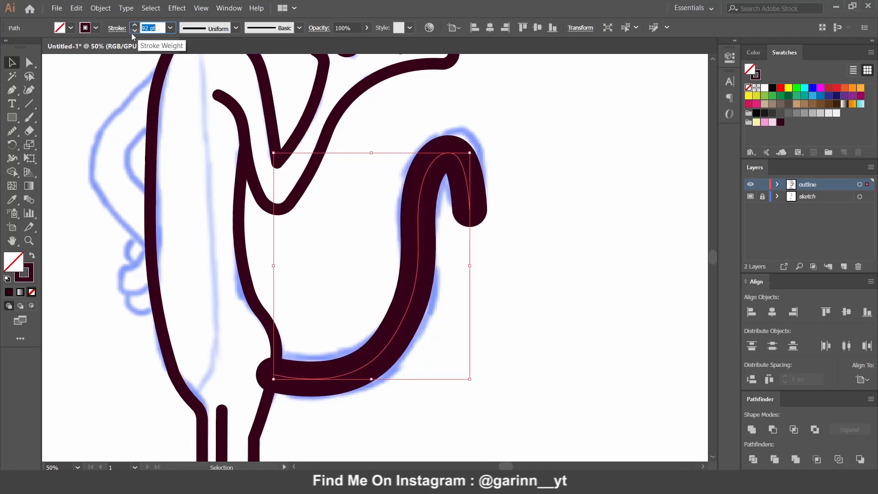
# Set the tail path's stroke weight to 74 pt and convert it to a shape with Outline Stroke.
pyautogui.click(131, 32)
pyautogui.click(131, 32)
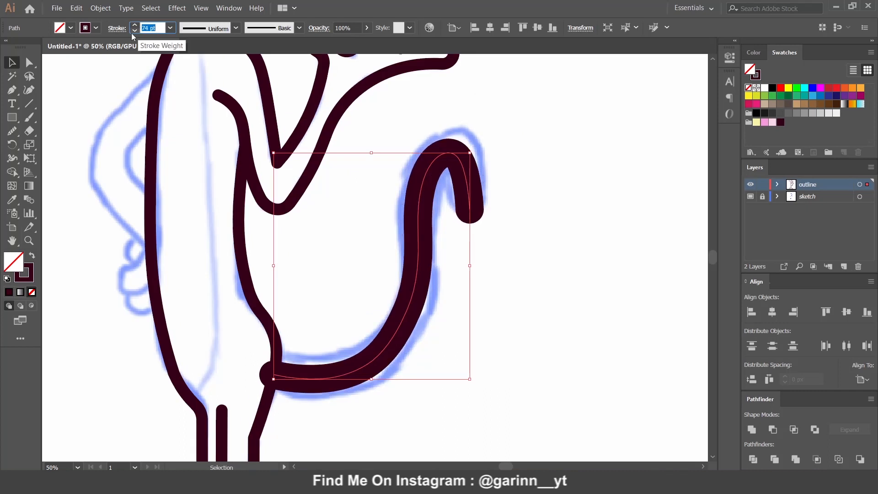
pyautogui.click(131, 32)
pyautogui.click(100, 8)
pyautogui.moveTo(190, 235)
pyautogui.click(282, 257)
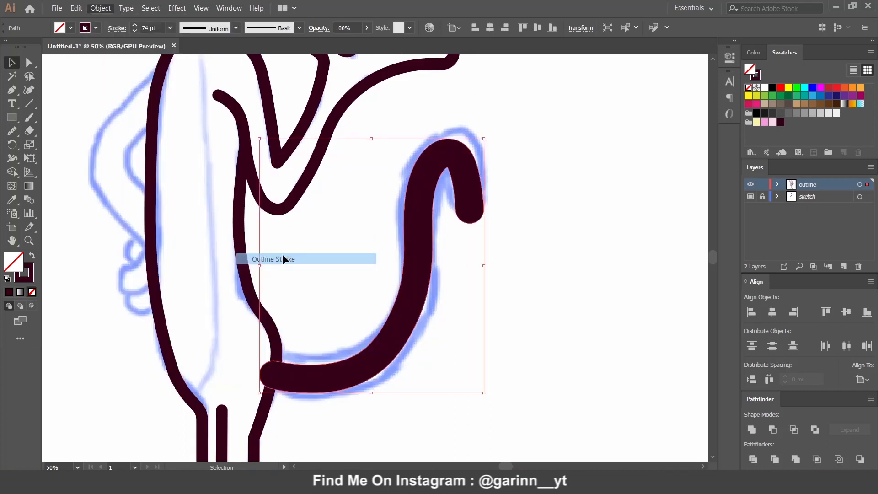
# Apply the body outline's stroke appearance to the tail shape and trim its end inside the hip with Shape Builder.
pyautogui.press('i')
pyautogui.click(262, 304)
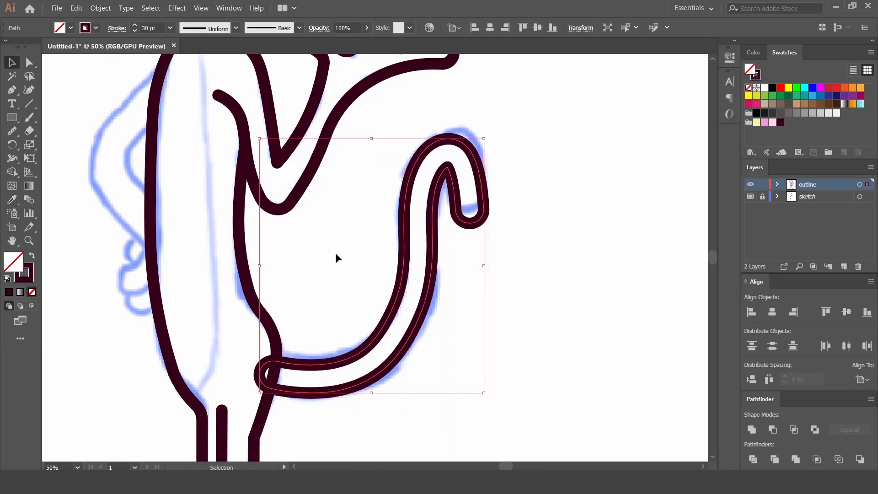
pyautogui.keyDown('ctrl'); pyautogui.keyDown('shift'); pyautogui.click(280, 344); pyautogui.keyUp('shift'); pyautogui.keyUp('ctrl')
pyautogui.click(12, 172)
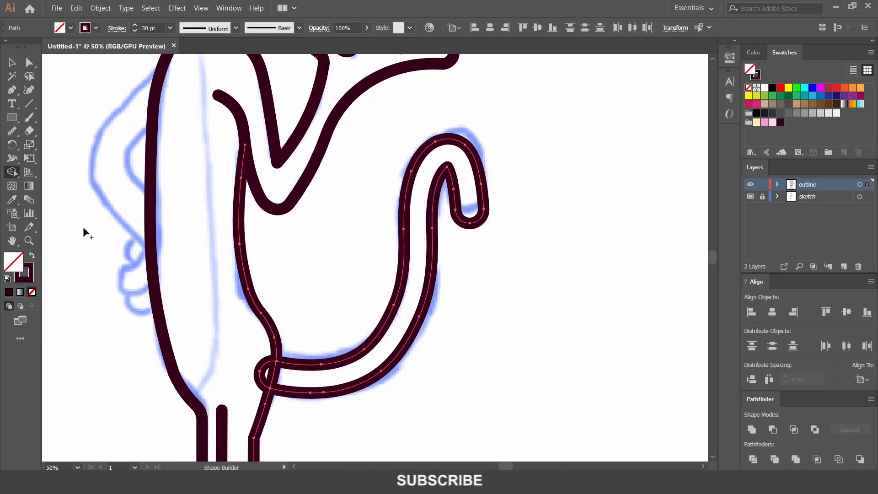
pyautogui.moveTo(263, 371)
pyautogui.mouseDown()
pyautogui.moveTo(353, 372)
pyautogui.moveTo(502, 320)
pyautogui.mouseUp()
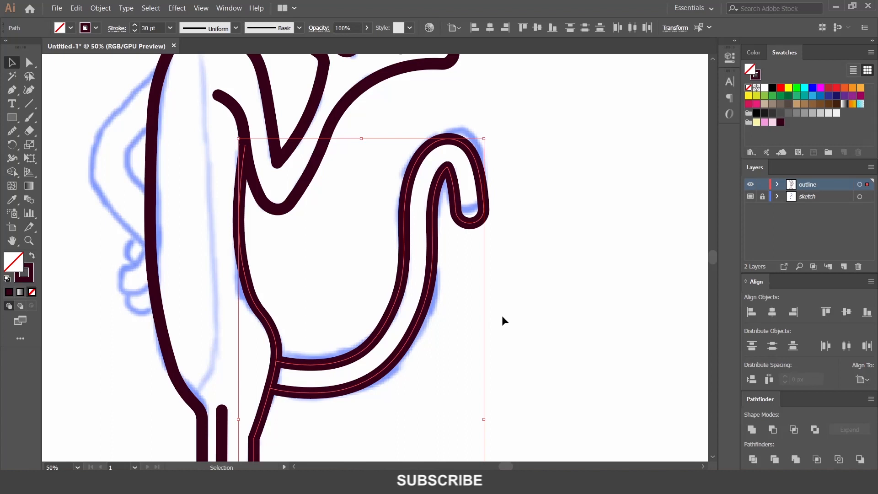
pyautogui.press('v')
pyautogui.click(586, 333)
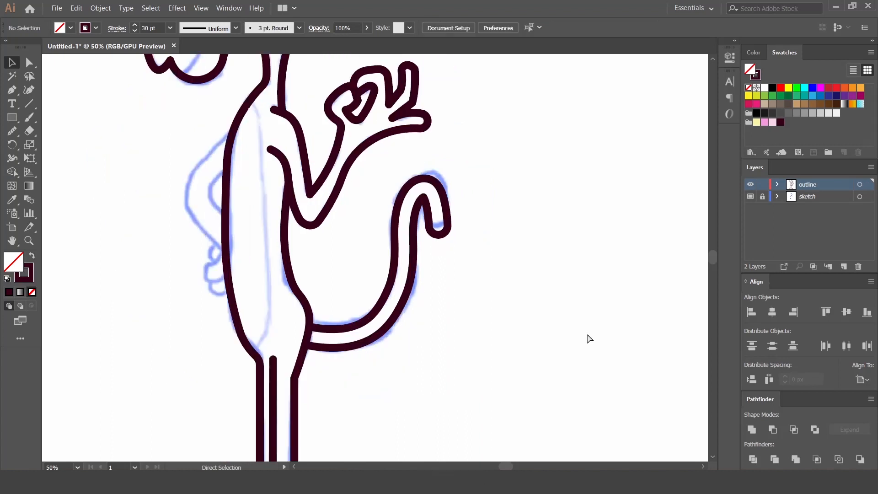
# Draw an open angular Pen path for the outer edge of the bent arm, from the chest line out to the elbow and back.
pyautogui.hotkey('ctrl', '0')
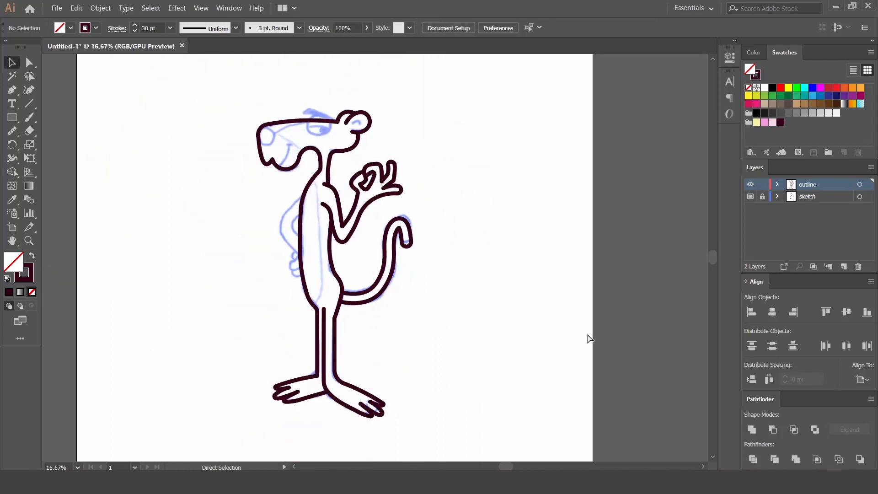
pyautogui.hotkey('ctrl', '=')
pyautogui.hotkey('ctrl', '=')
pyautogui.hotkey('ctrl', '=')
pyautogui.moveTo(498, 341); pyautogui.dragTo(529, 392)
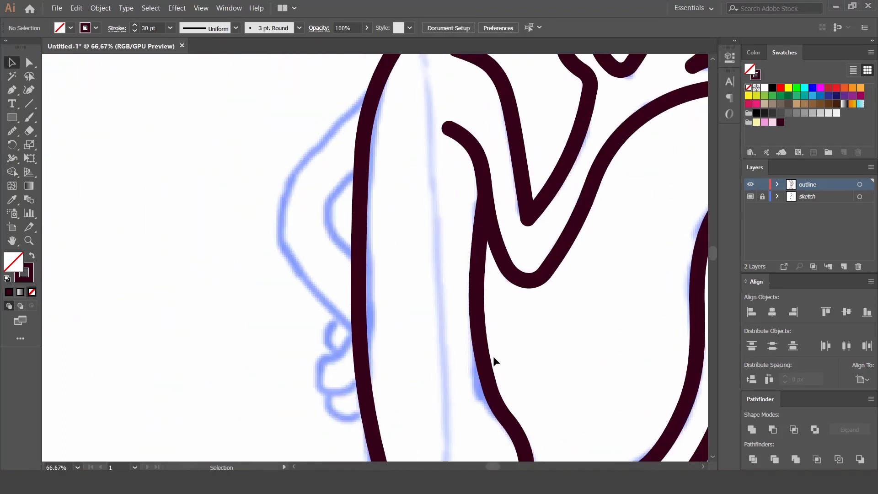
pyautogui.press('p')
pyautogui.click(373, 97)
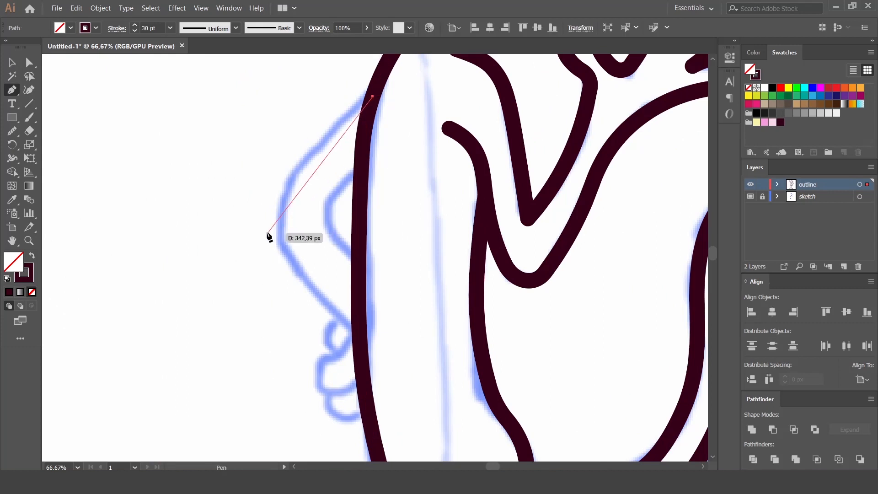
pyautogui.click(261, 229)
pyautogui.click(359, 333)
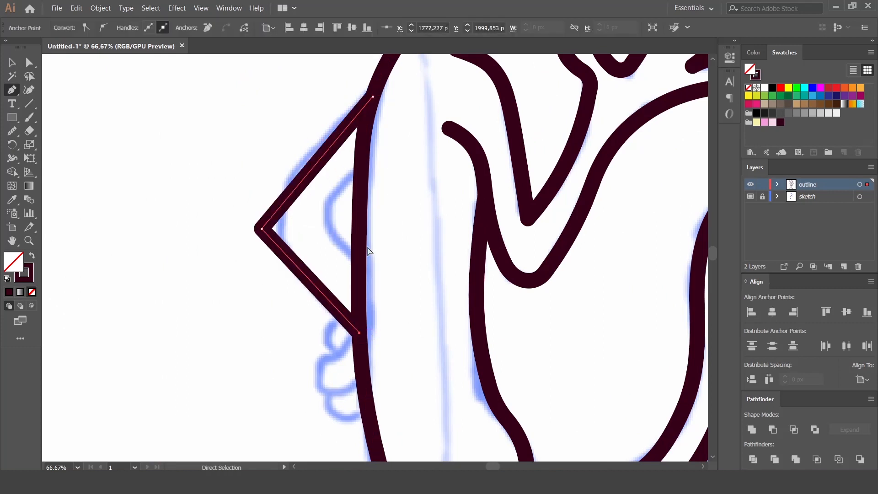
pyautogui.keyDown('ctrl'); pyautogui.click(371, 196); pyautogui.keyUp('ctrl')
# Draw a smaller angular Pen path for the inner edge of the bent arm against the front body line.
pyautogui.click(360, 168)
pyautogui.click(313, 224)
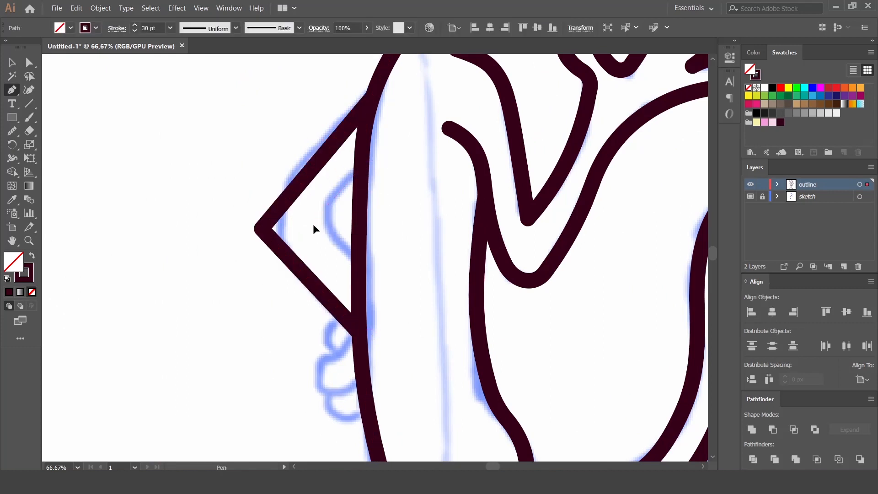
pyautogui.click(360, 267)
pyautogui.keyDown('ctrl'); pyautogui.click(102, 106); pyautogui.keyUp('ctrl')
# Bend the upper and lower segments of both bent-arm paths into curves with the Curvature tool.
pyautogui.hotkey('shift', '`')
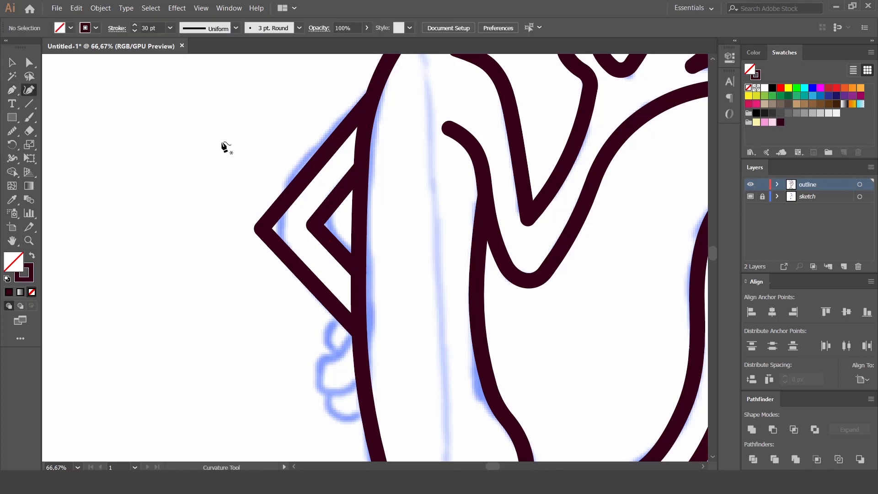
pyautogui.keyDown('ctrl'); pyautogui.click(310, 172); pyautogui.keyUp('ctrl')
pyautogui.moveTo(310, 171); pyautogui.dragTo(300, 162)
pyautogui.keyDown('ctrl'); pyautogui.click(337, 198); pyautogui.keyUp('ctrl')
pyautogui.moveTo(336, 198); pyautogui.dragTo(327, 189)
pyautogui.hotkey('ctrl', 'z')
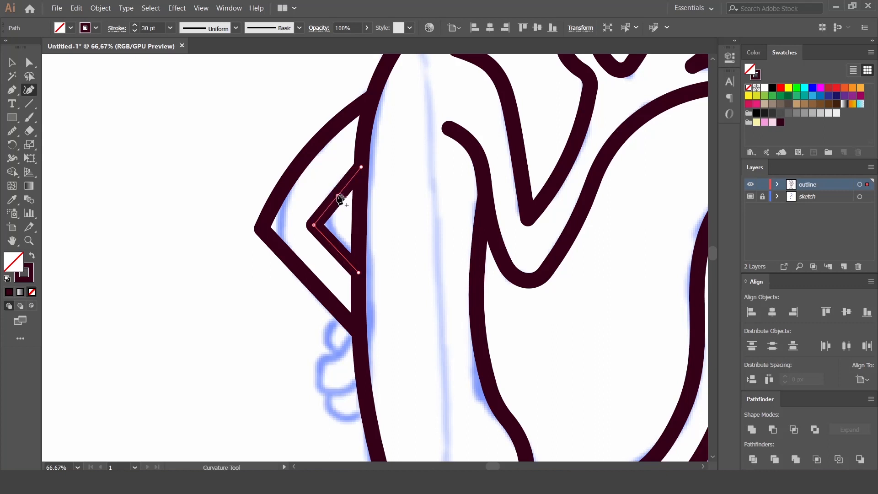
pyautogui.moveTo(338, 200); pyautogui.dragTo(335, 192)
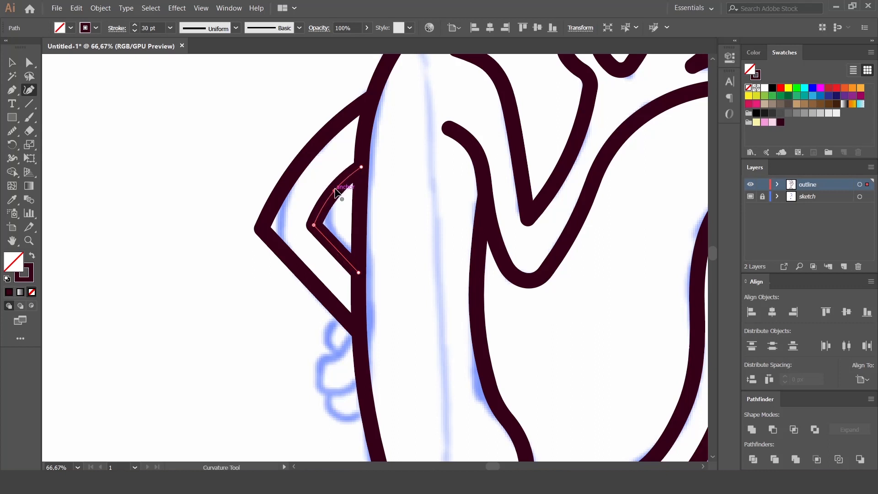
pyautogui.click(330, 248)
pyautogui.press('Escape')
pyautogui.click(307, 279)
pyautogui.click(301, 280)
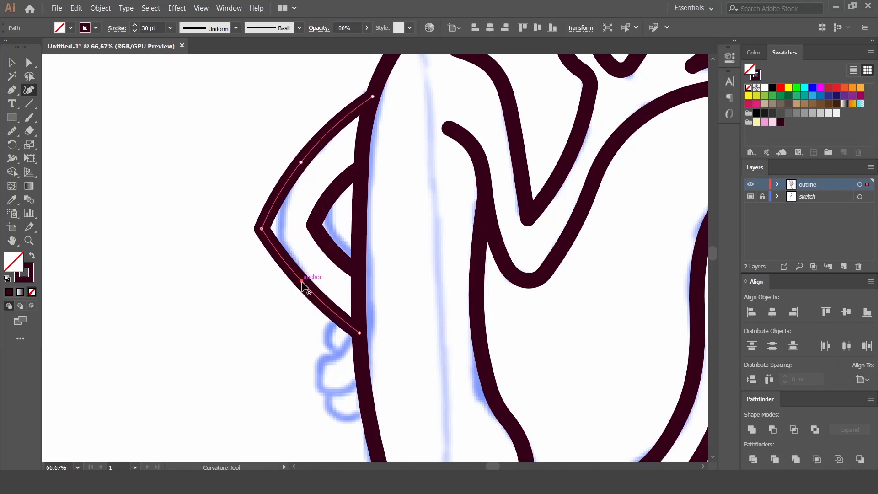
# Round the elbow corners of the outer and inner bent-arm paths.
pyautogui.press('a')
pyautogui.moveTo(270, 228); pyautogui.dragTo(339, 233)
pyautogui.click(300, 225)
pyautogui.click(312, 225)
pyautogui.click(207, 209)
pyautogui.scroll(-5, 441, 224)
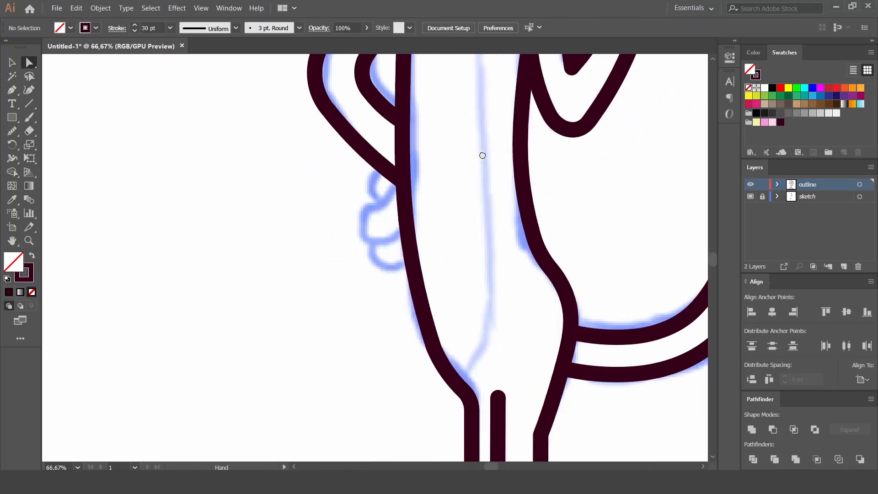
# Draw an open angular Pen path for the middle finger below the bent arm, ending on the front body line.
pyautogui.hscroll(-3, 481, 153)
pyautogui.press('p')
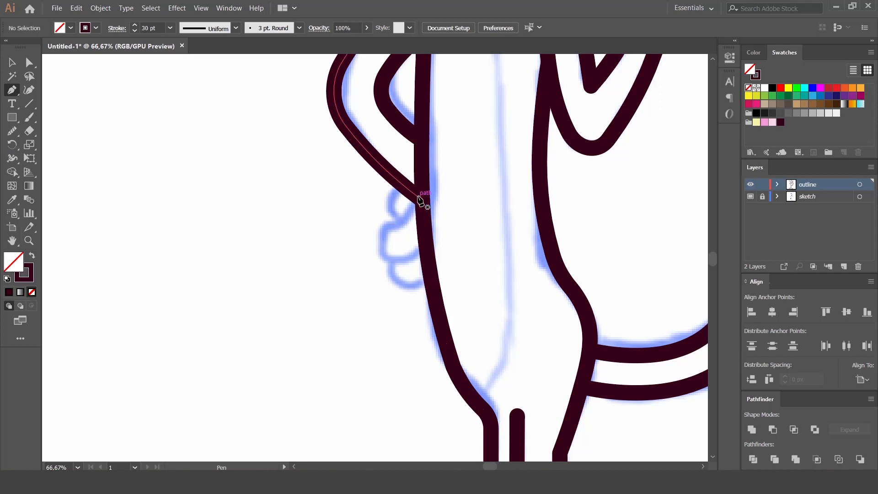
pyautogui.click(417, 197)
pyautogui.click(378, 228)
pyautogui.click(377, 257)
pyautogui.click(427, 242)
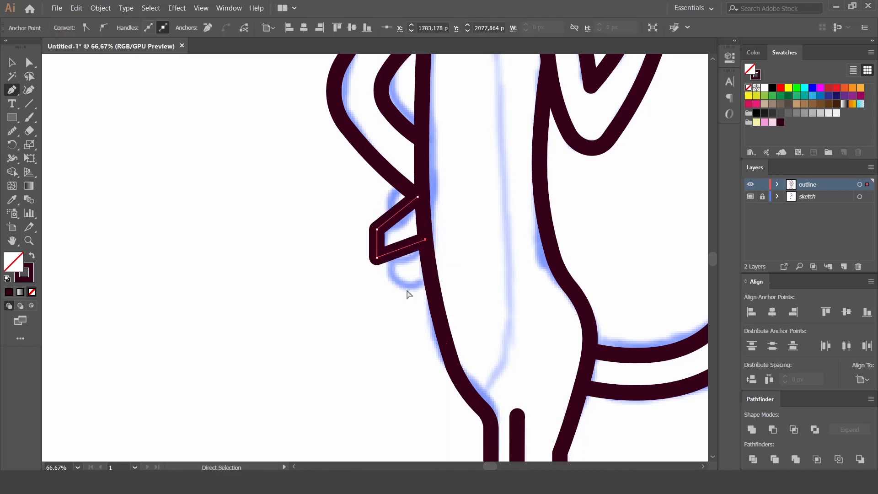
pyautogui.keyDown('ctrl'); pyautogui.click(104, 140); pyautogui.keyUp('ctrl')
# Bend the finger's segments to follow the sketch with the Curvature tool and round its outer corners.
pyautogui.hotkey('shift', '`')
pyautogui.moveTo(403, 220); pyautogui.dragTo(400, 219)
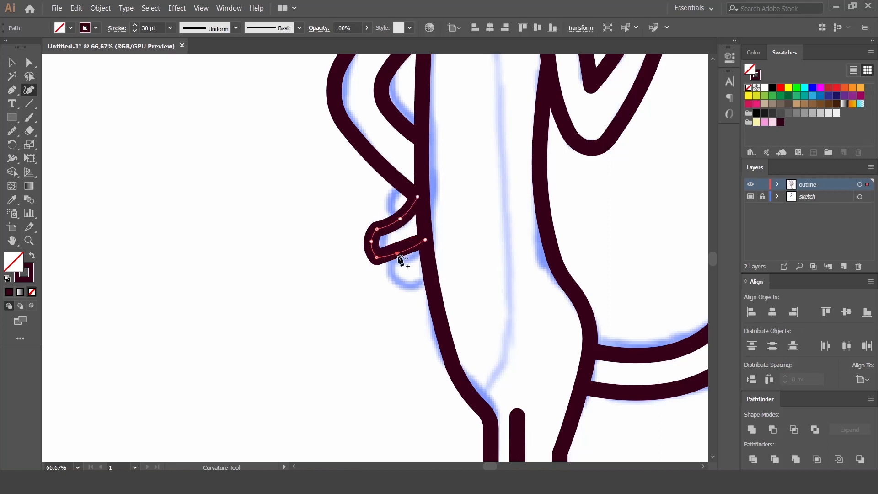
pyautogui.press('a')
pyautogui.moveTo(363, 263); pyautogui.dragTo(394, 241)
pyautogui.moveTo(353, 204); pyautogui.dragTo(382, 238)
pyautogui.click(344, 257)
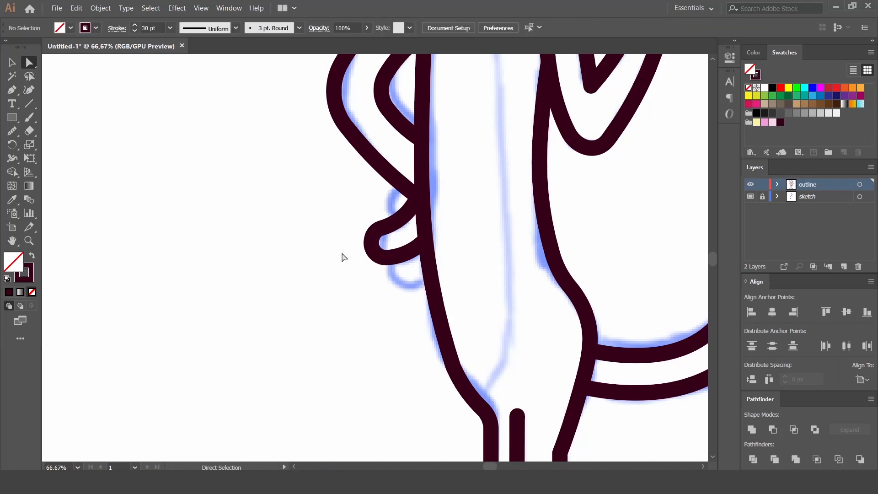
# Duplicate the finger path onto the sketched lower finger and stretch the copy slightly upward.
pyautogui.click(381, 239)
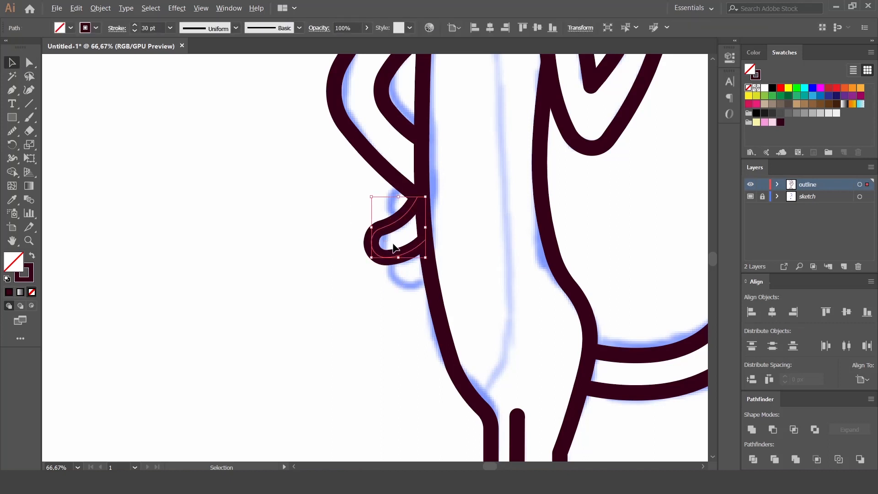
pyautogui.click(408, 258)
pyautogui.click(384, 257)
pyautogui.moveTo(410, 258); pyautogui.dragTo(423, 288)
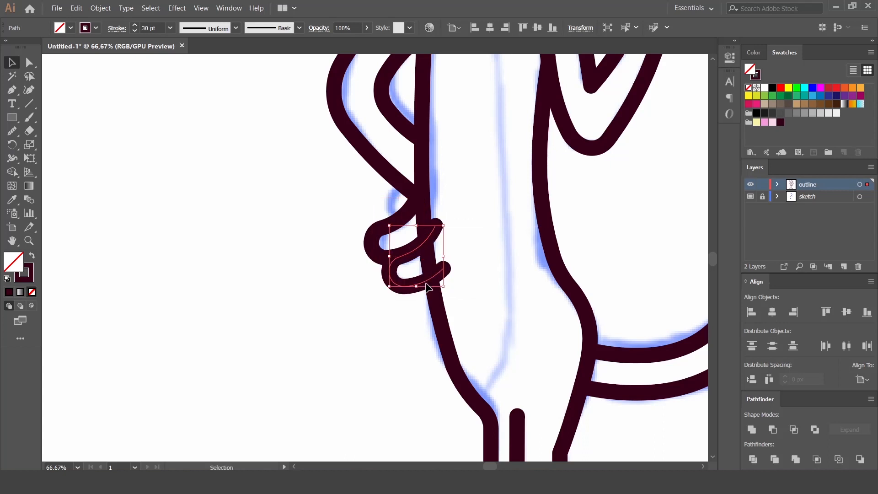
pyautogui.moveTo(418, 225); pyautogui.dragTo(416, 214)
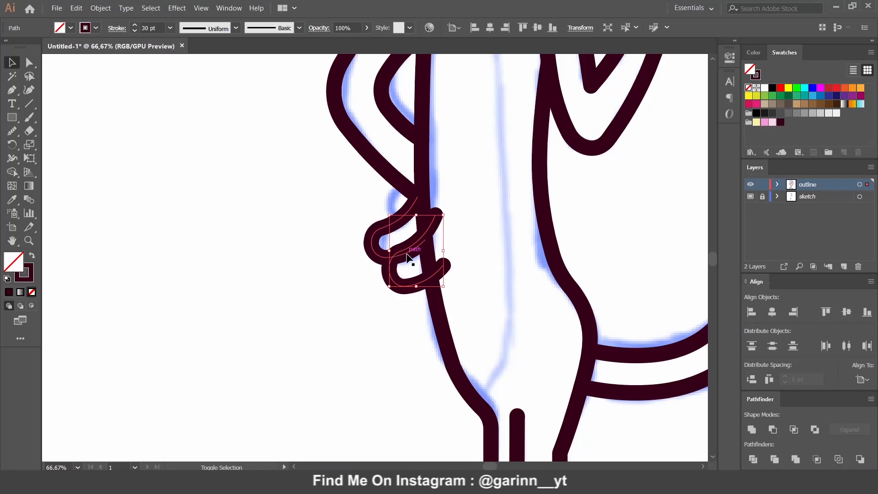
# Trim the lower finger's excess ends at the middle finger and at the front body line with Shape Builder.
pyautogui.keyDown('shift'); pyautogui.click(382, 261); pyautogui.keyUp('shift')
pyautogui.hotkey('shift', 'm')
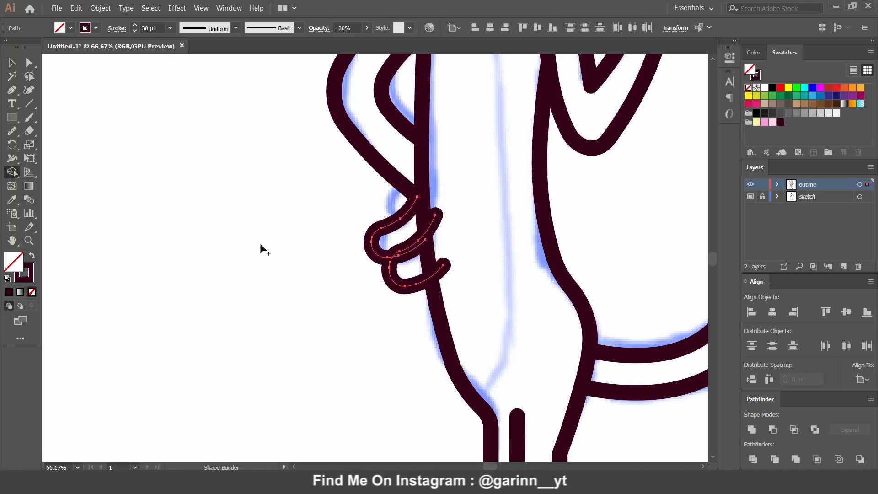
pyautogui.keyDown('alt'); pyautogui.click(429, 234); pyautogui.keyUp('alt')
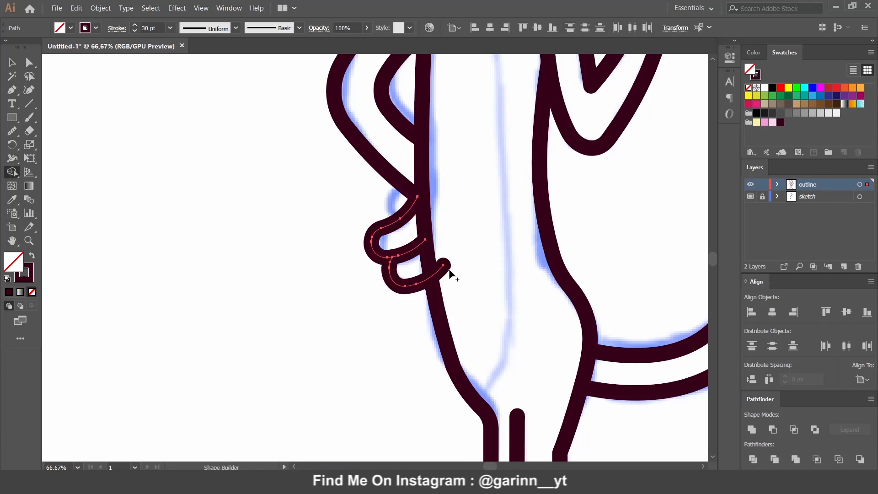
pyautogui.press('v')
pyautogui.click(421, 298)
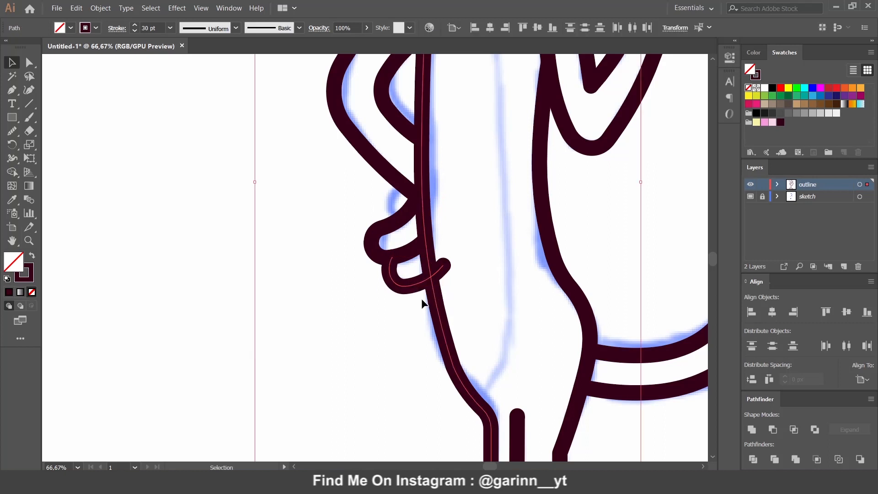
pyautogui.click(12, 173)
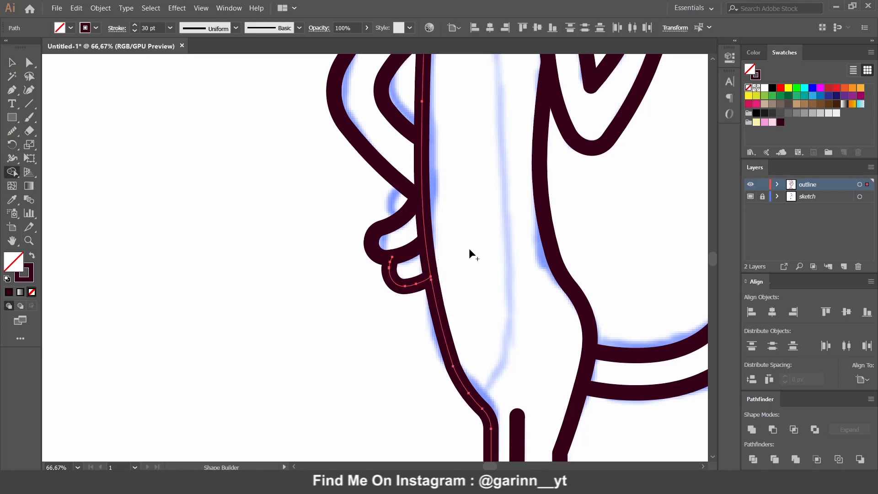
pyautogui.hotkey('ctrl', 'shift', 'a')
# Draw a short curved Pen path for the top finger between the arm's end and the middle finger.
pyautogui.click(12, 89)
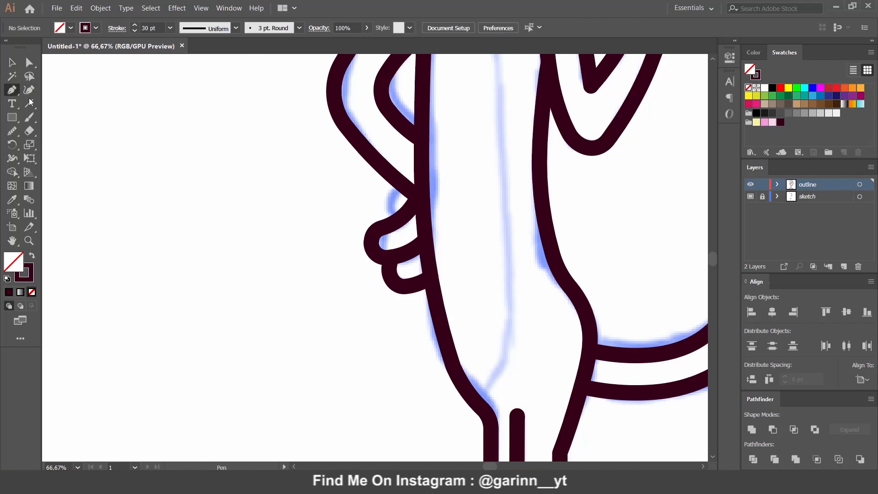
pyautogui.click(403, 185)
pyautogui.moveTo(401, 219); pyautogui.dragTo(424, 235)
pyautogui.keyDown('ctrl'); pyautogui.click(483, 208); pyautogui.keyUp('ctrl')
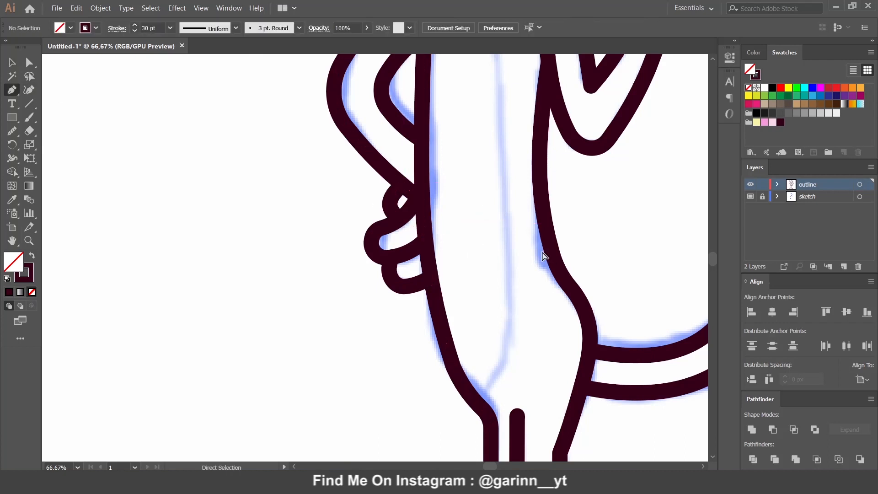
# Draw a small arched Pen path inside the ear and give it a 20 pt stroke.
pyautogui.hotkey('ctrl', '0')
pyautogui.hotkey('ctrl', '+')
pyautogui.hotkey('ctrl', '+')
pyautogui.hotkey('ctrl', '+')
pyautogui.hotkey('ctrl', '+')
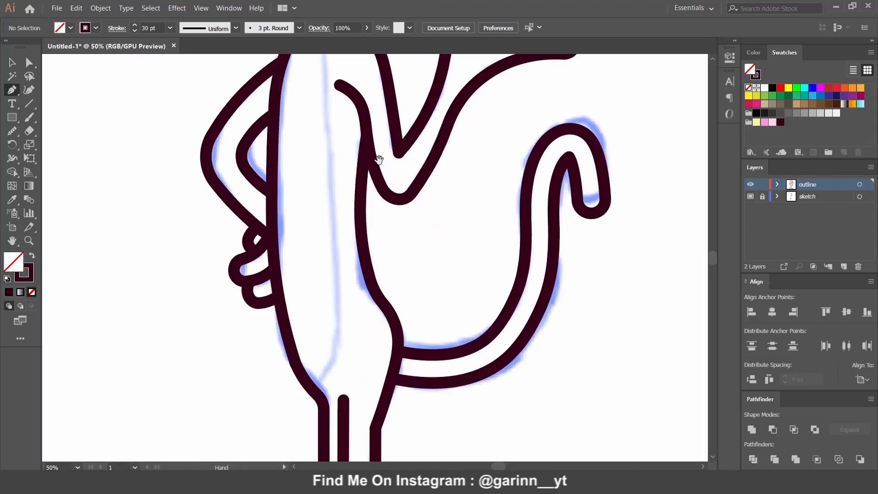
pyautogui.scroll(10, 545, 256)
pyautogui.click(490, 163)
pyautogui.moveTo(515, 164); pyautogui.dragTo(518, 190)
pyautogui.keyDown('ctrl'); pyautogui.click(531, 217); pyautogui.keyUp('ctrl')
pyautogui.press('v')
pyautogui.click(514, 170)
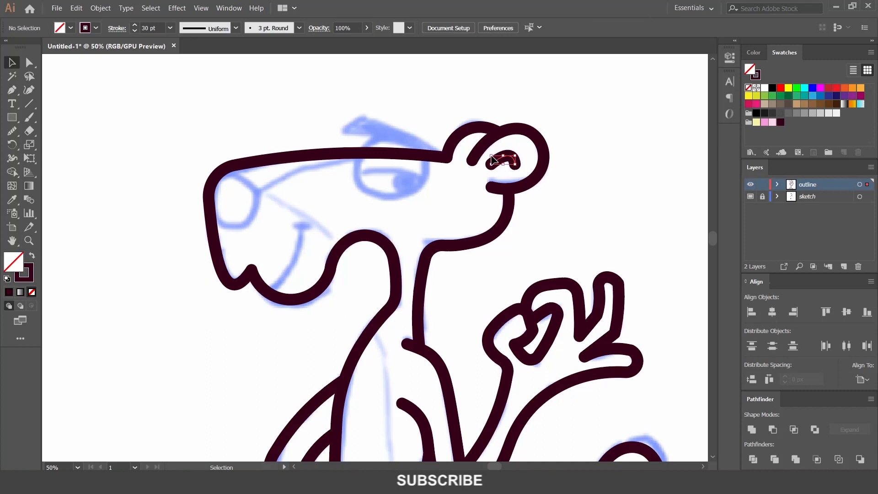
pyautogui.click(195, 69)
# Draw an ellipse over the sketched eye and adjust its width and height to match the sketch.
pyautogui.moveTo(12, 117); pyautogui.dragTo(64, 142)
pyautogui.moveTo(337, 122)
pyautogui.mouseDown()
pyautogui.moveTo(353, 126)
pyautogui.moveTo(397, 188)
pyautogui.moveTo(436, 202)
pyautogui.moveTo(428, 197)
pyautogui.mouseUp()
pyautogui.moveTo(336, 160); pyautogui.dragTo(356, 160)
pyautogui.moveTo(391, 123); pyautogui.dragTo(397, 141)
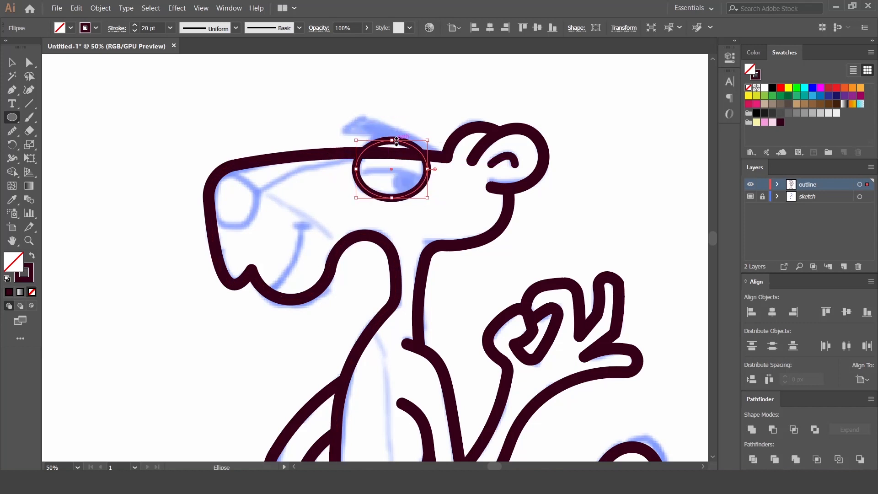
# Duplicate the eye ellipse slightly below the original and widen the copy on both sides for the eyelid line.
pyautogui.press('v')
pyautogui.moveTo(415, 190); pyautogui.dragTo(413, 220)
pyautogui.moveTo(357, 198); pyautogui.dragTo(330, 200)
pyautogui.moveTo(426, 202); pyautogui.dragTo(438, 199)
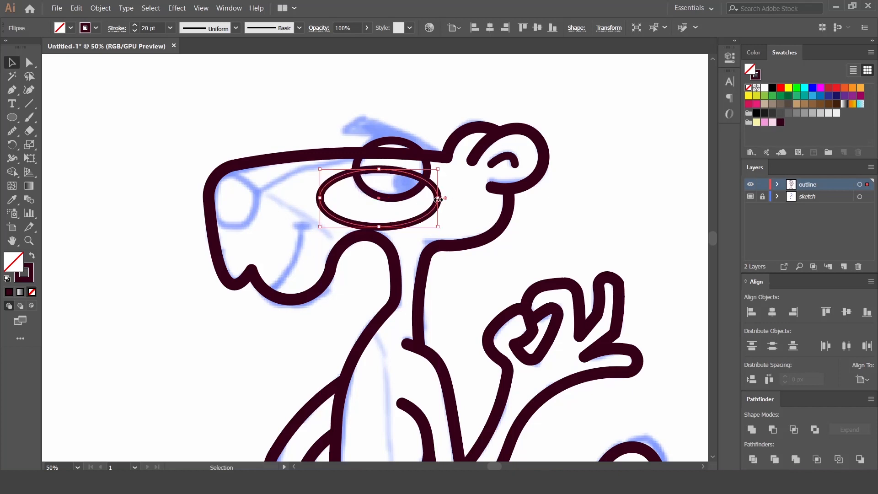
# Trim away the part of the wide ellipse outside the eye with Shape Builder, leaving the eyelid line.
pyautogui.keyDown('shift'); pyautogui.click(422, 163); pyautogui.keyUp('shift')
pyautogui.click(12, 172)
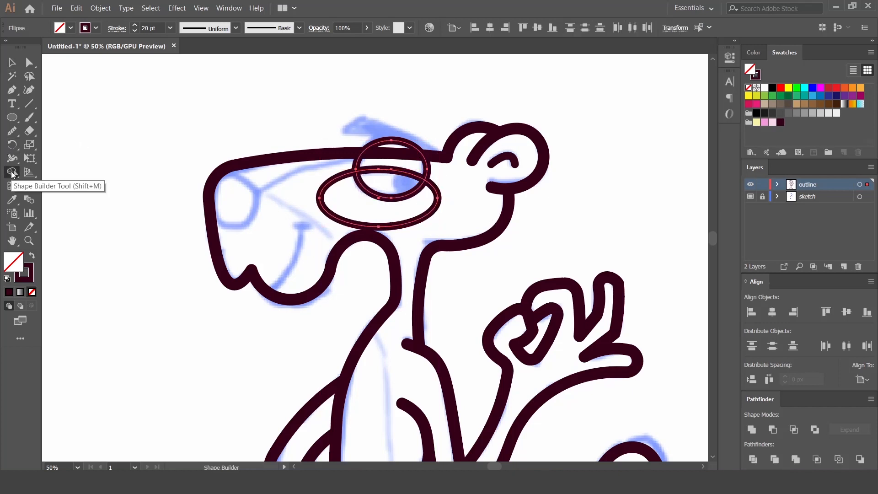
pyautogui.keyDown('alt'); pyautogui.click(333, 214); pyautogui.keyUp('alt')
pyautogui.press('v')
pyautogui.click(411, 218)
# Draw a circle over the sketched pupil and nudge it slightly toward the ear.
pyautogui.press('l')
pyautogui.moveTo(392, 161); pyautogui.dragTo(432, 202)
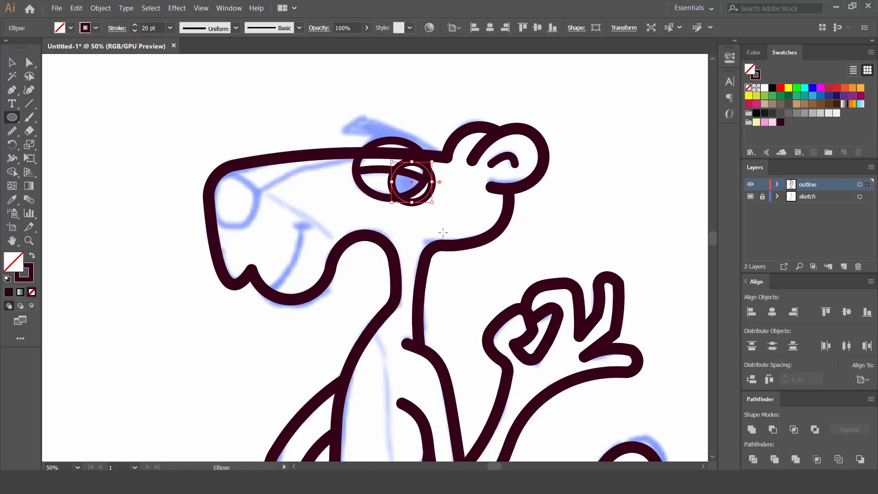
pyautogui.hotkey('shift', 'Right')
pyautogui.press('v')
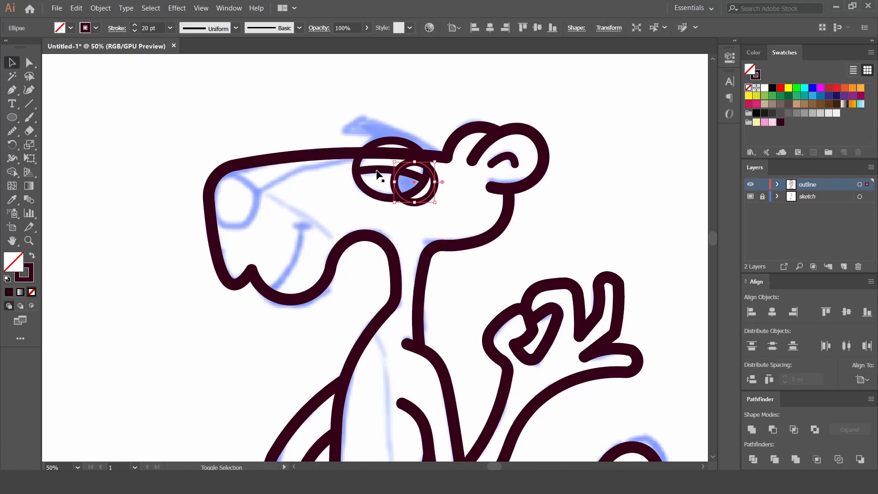
# Trim the pupil circle at the eyelid line and eye outline with Shape Builder.
pyautogui.keyDown('shift'); pyautogui.click(403, 199); pyautogui.keyUp('shift')
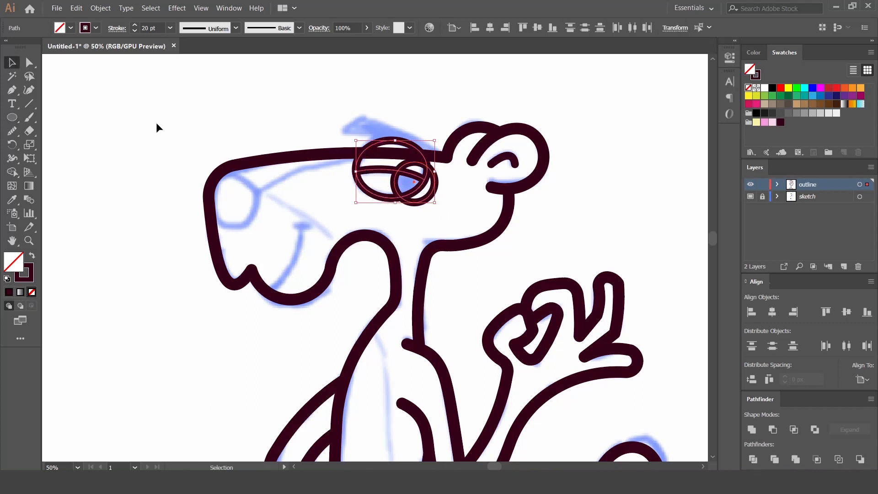
pyautogui.click(12, 173)
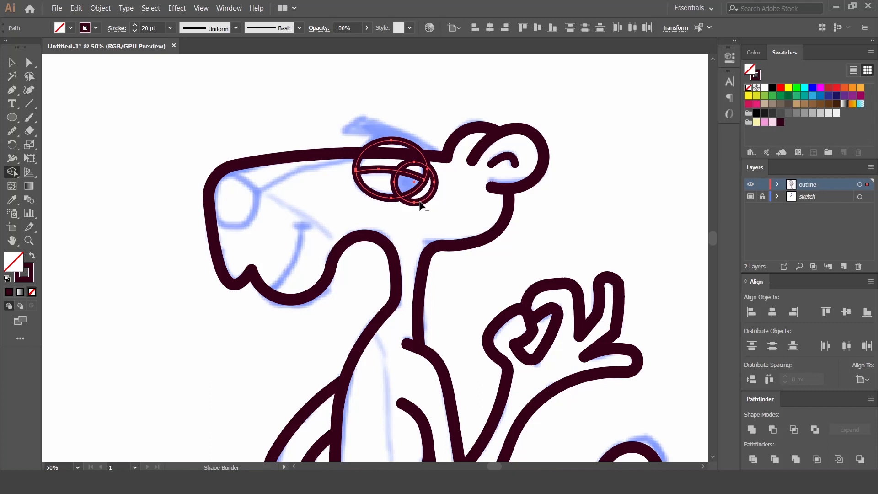
pyautogui.keyDown('alt'); pyautogui.click(415, 182); pyautogui.keyUp('alt')
pyautogui.press('v')
pyautogui.click(451, 216)
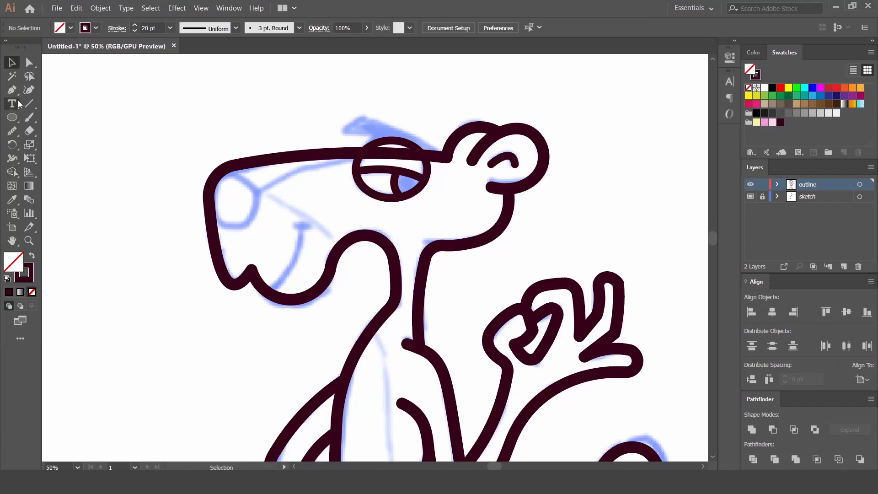
# Draw an ellipse over the nose tip and add a curved line across its upper part.
pyautogui.click(12, 118)
pyautogui.moveTo(203, 153); pyautogui.dragTo(257, 227)
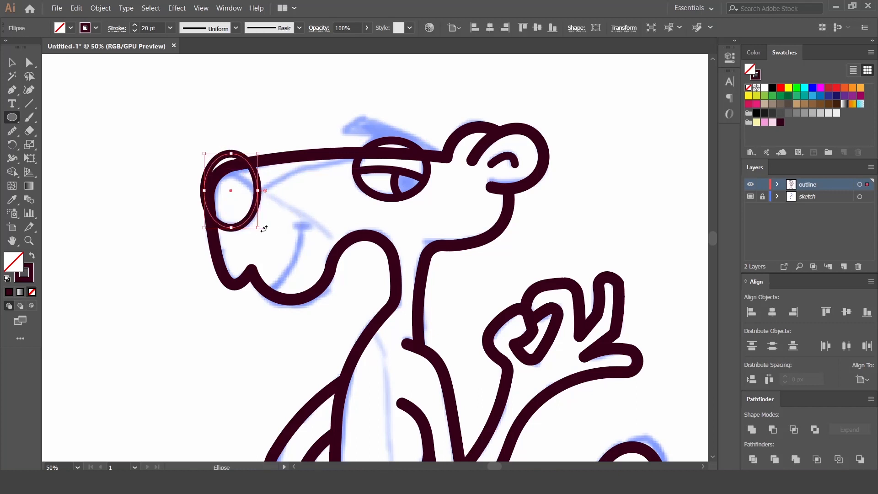
pyautogui.press('p')
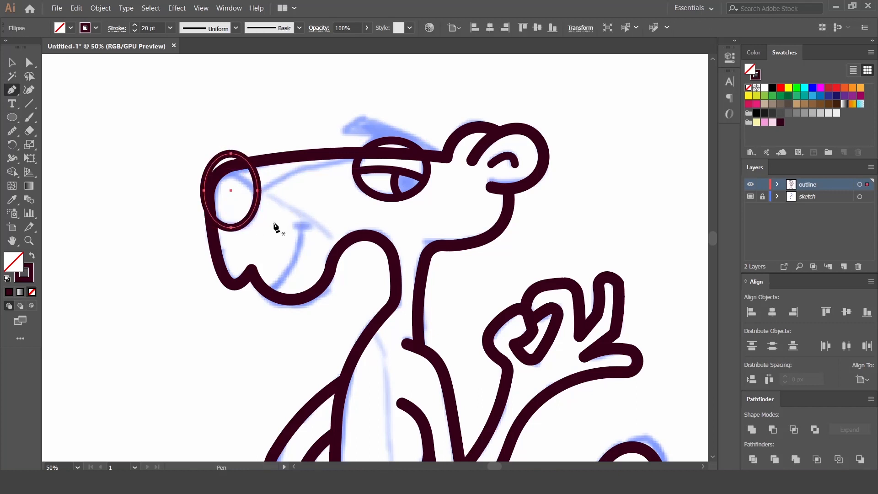
pyautogui.click(219, 173)
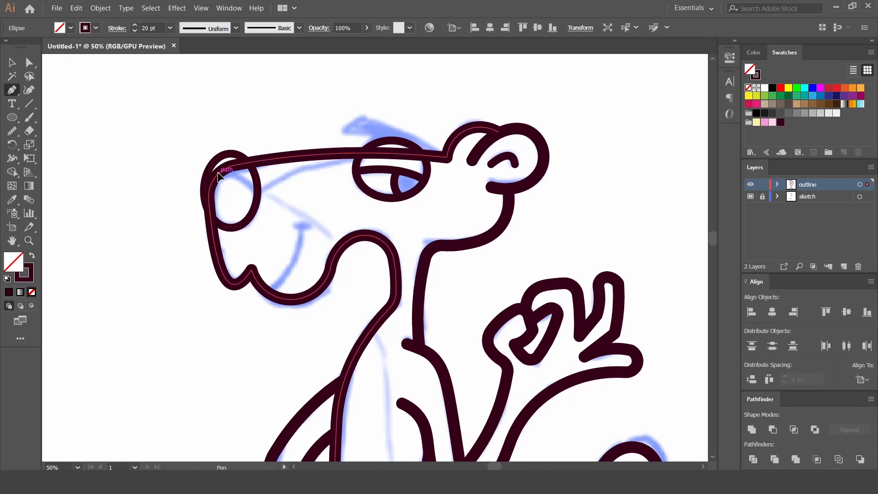
pyautogui.click(257, 197)
pyautogui.hotkey('shift', '`')
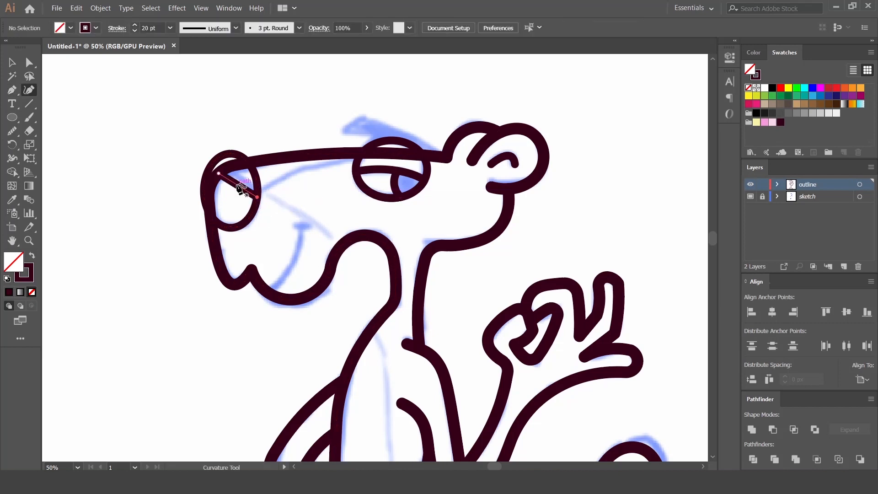
pyautogui.moveTo(237, 185); pyautogui.dragTo(242, 180)
pyautogui.press('v')
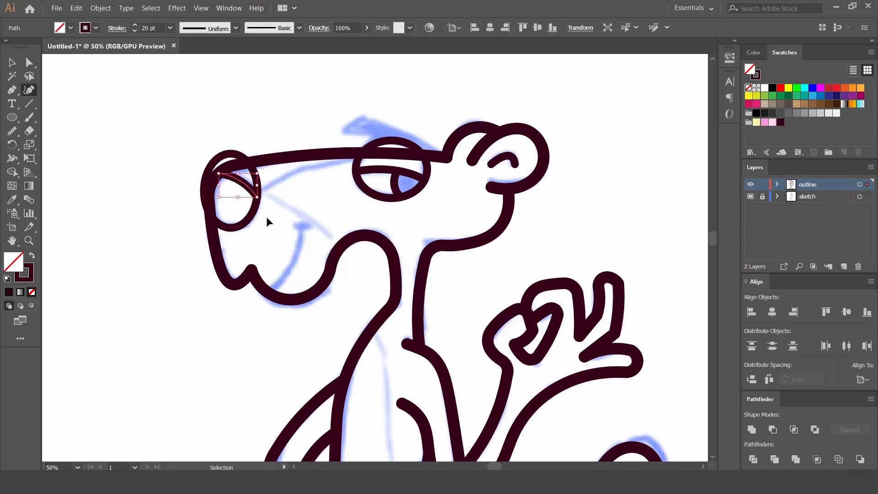
pyautogui.click(270, 226)
# Trim the nose ellipse outside the snout and above the curved line with Shape Builder.
pyautogui.moveTo(270, 227); pyautogui.dragTo(138, 142)
pyautogui.click(12, 171)
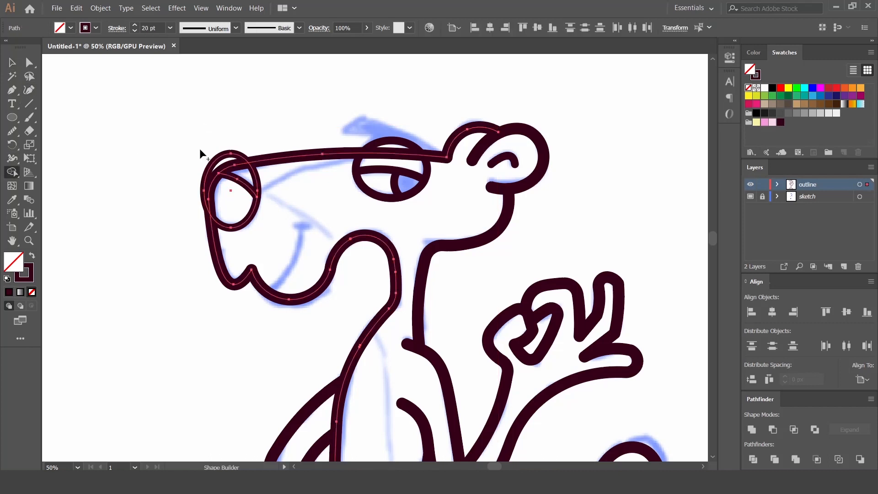
pyautogui.keyDown('alt'); pyautogui.click(219, 161); pyautogui.keyUp('alt')
pyautogui.keyDown('alt'); pyautogui.click(254, 177); pyautogui.keyUp('alt')
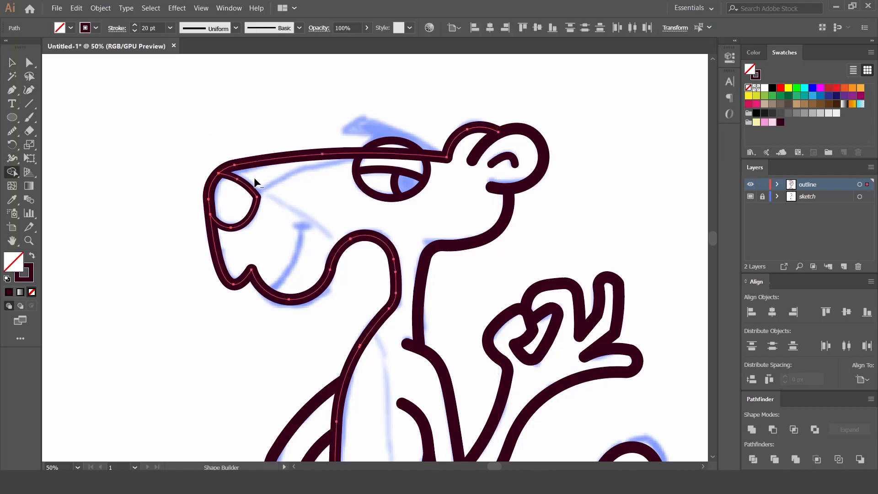
pyautogui.press('a')
pyautogui.click(294, 226)
# Smooth the nose outline's inner corner with the Smooth tool.
pyautogui.click(256, 201)
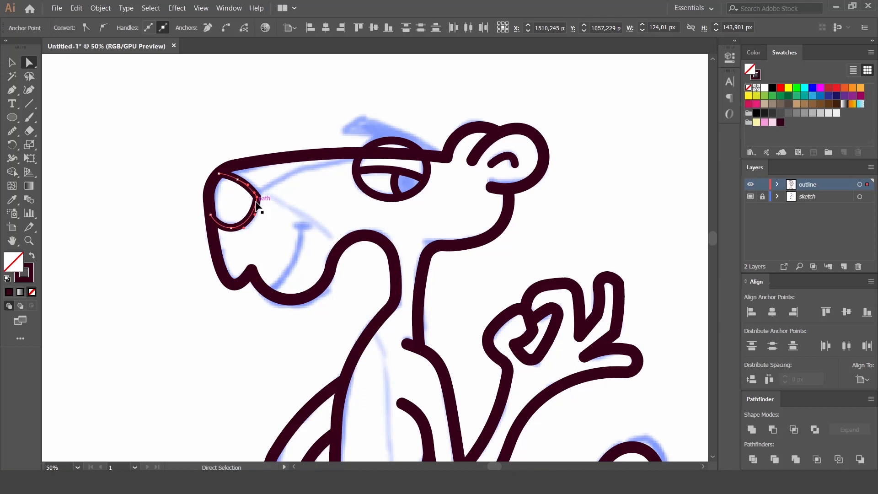
pyautogui.press('v')
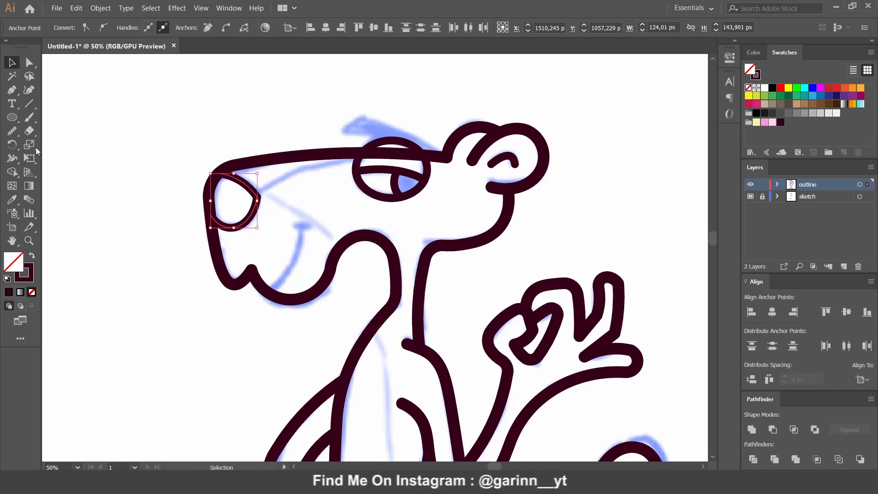
pyautogui.click(11, 133)
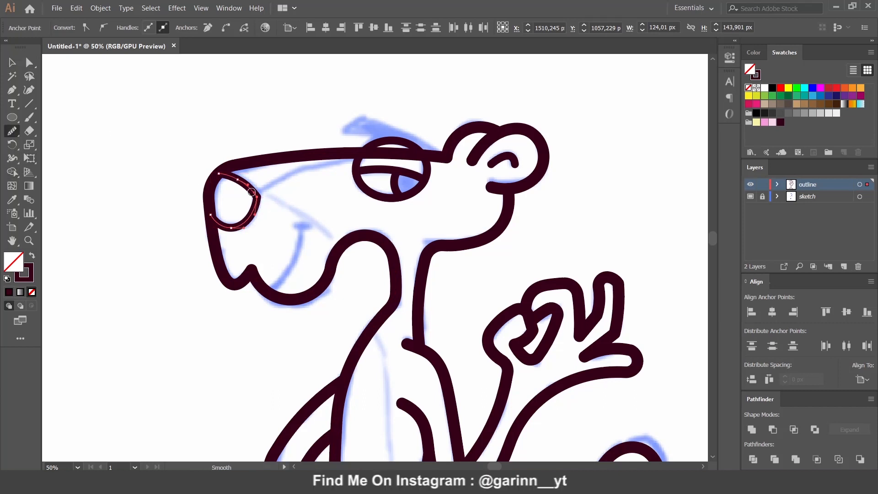
pyautogui.moveTo(252, 192); pyautogui.dragTo(261, 222)
# Join the nose's upper curve and lower arc into one path and smooth their shared corner with the Smooth tool.
pyautogui.press('v')
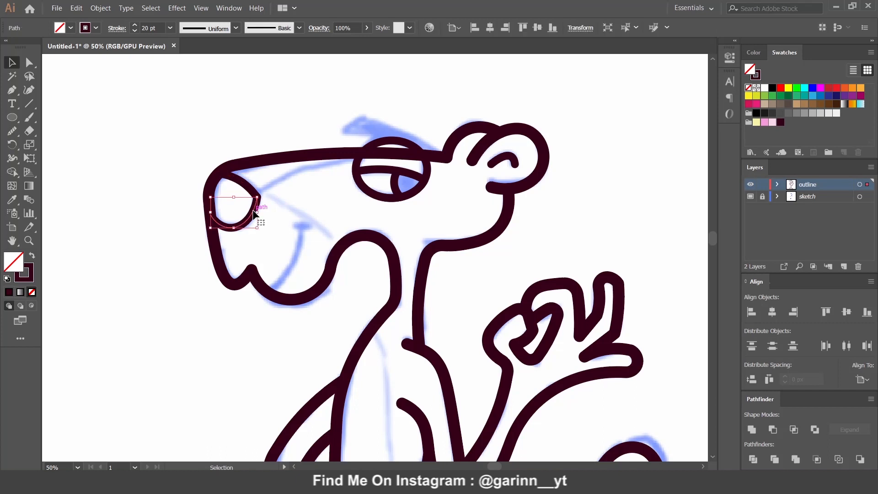
pyautogui.rightClick(247, 191)
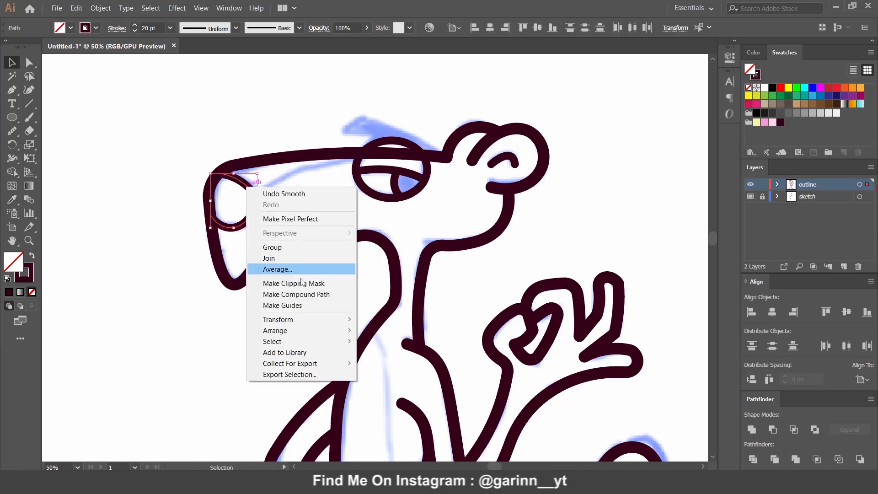
pyautogui.click(283, 247)
pyautogui.press('a')
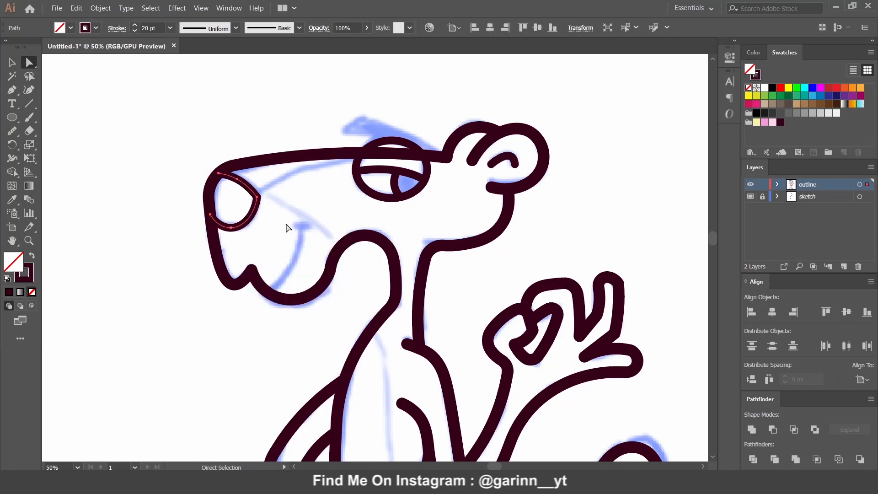
pyautogui.click(257, 197)
pyautogui.click(13, 132)
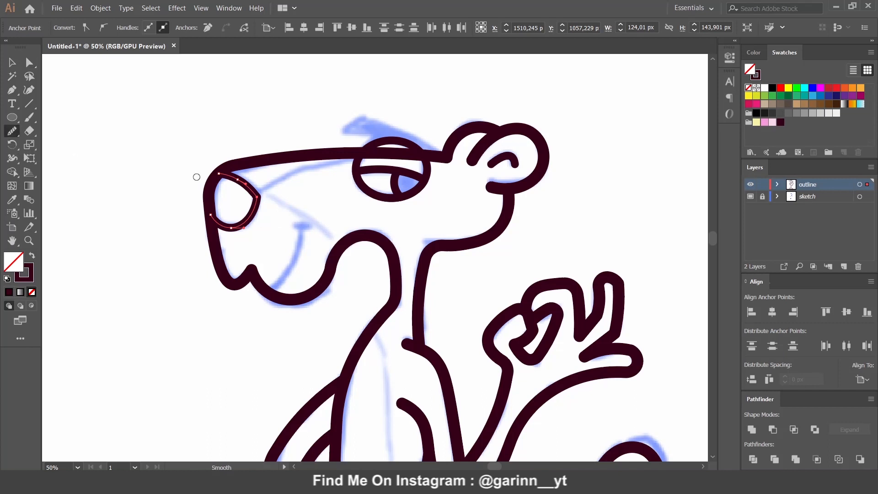
pyautogui.moveTo(254, 231); pyautogui.dragTo(259, 190)
# Draw a curved Pen line along the snout from the nose's inner corner to the top outline beside the eye.
pyautogui.press('p')
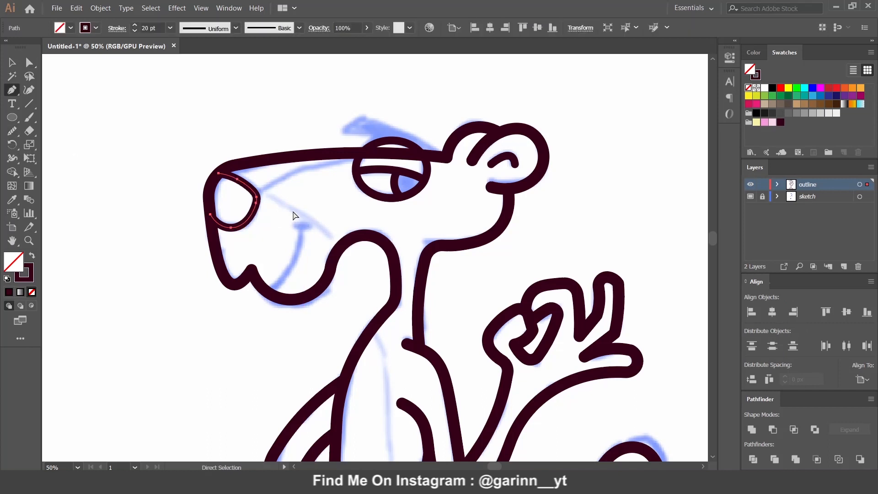
pyautogui.hotkey('ctrl', 'shift', 'a')
pyautogui.click(258, 198)
pyautogui.moveTo(359, 159); pyautogui.dragTo(462, 146)
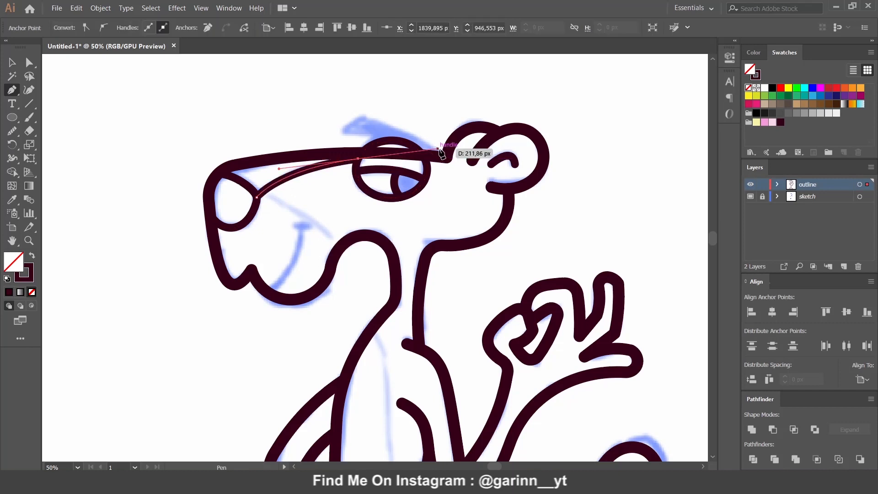
pyautogui.hotkey('ctrl', 'shift', 'a')
pyautogui.press('v')
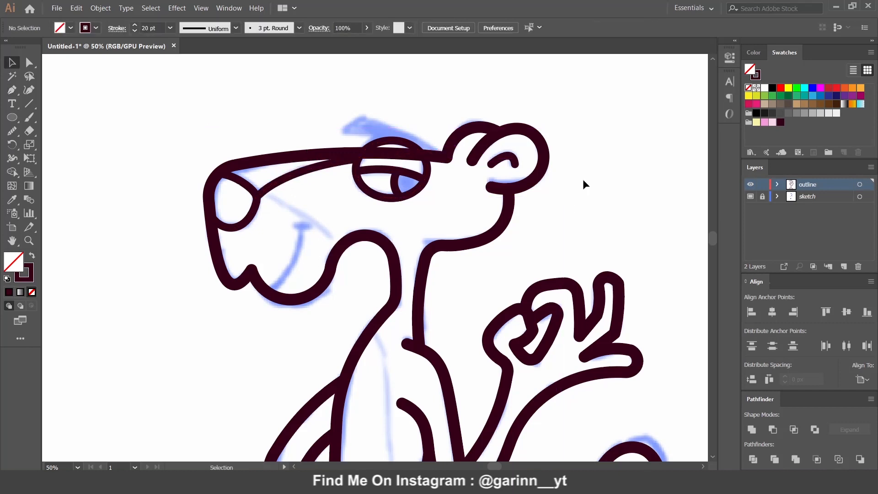
# Draw the curved mouth line up from the jaw and cap its upper end with a short horizontal stroke.
pyautogui.press('p')
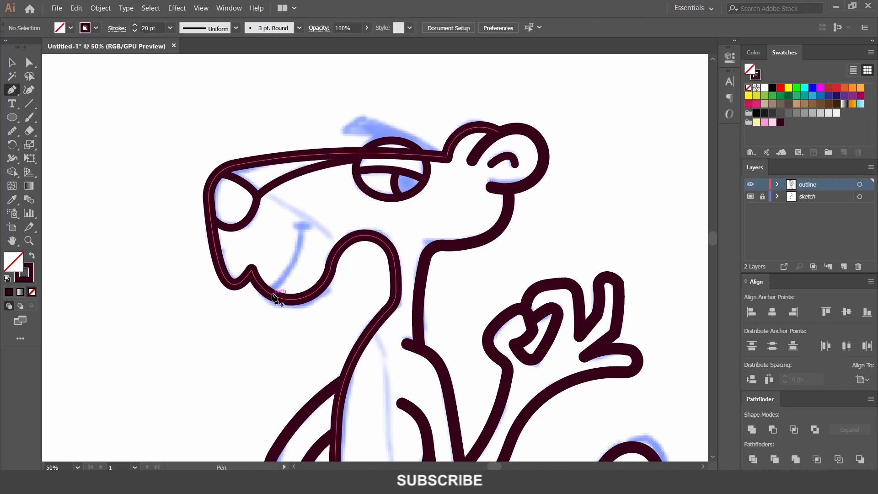
pyautogui.click(269, 290)
pyautogui.moveTo(301, 227); pyautogui.dragTo(307, 177)
pyautogui.hotkey('ctrl', 'shift', 'a')
pyautogui.click(292, 225)
pyautogui.click(313, 225)
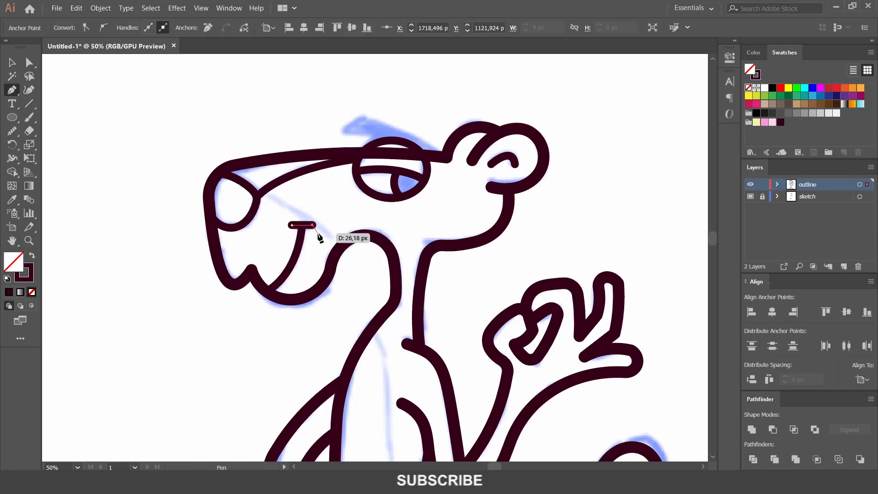
pyautogui.press('v')
pyautogui.click(541, 250)
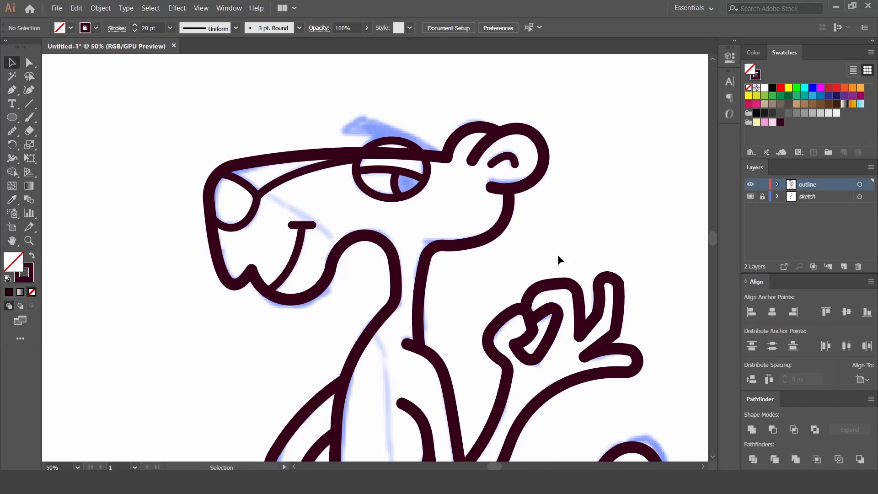
# Add a new layer named color between the outline and sketch layers.
pyautogui.hotkey('ctrl', '0')
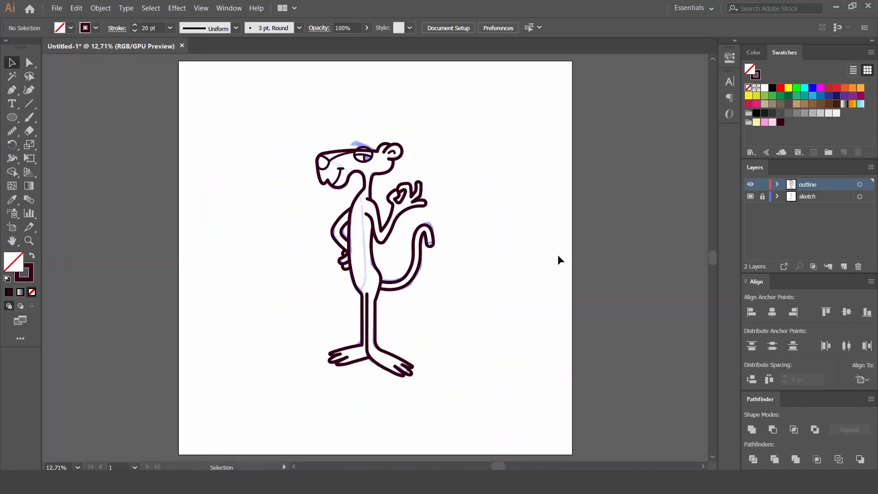
pyautogui.click(834, 197)
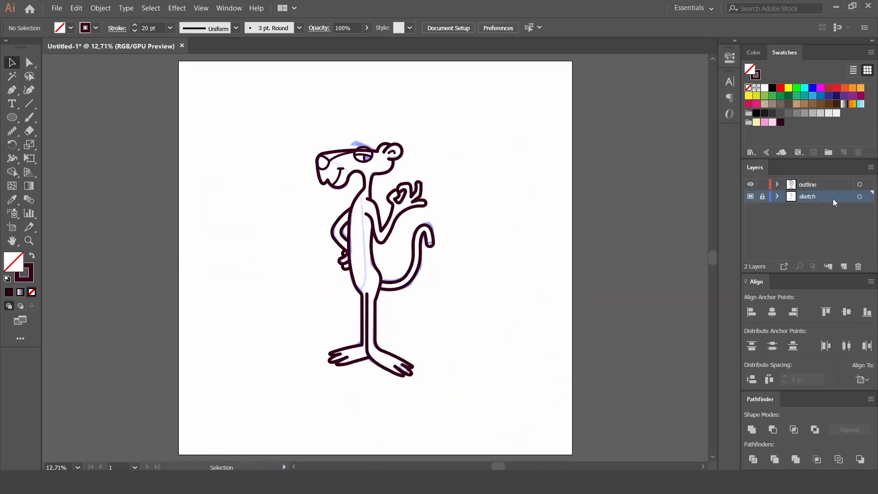
pyautogui.click(844, 266)
pyautogui.doubleClick(817, 197)
pyautogui.write('color')
pyautogui.press('Return')
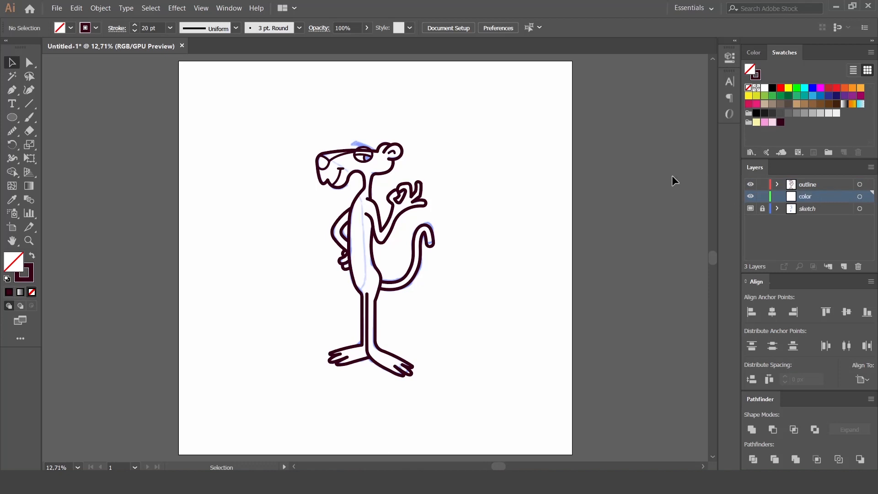
# Draw a closed triangular eyebrow above the eye on the outline layer, with its tip at the base of the ear.
pyautogui.click(809, 184)
pyautogui.hotkey('ctrl', '=')
pyautogui.hotkey('ctrl', '=')
pyautogui.hotkey('ctrl', '=')
pyautogui.scroll(5, 502, 261)
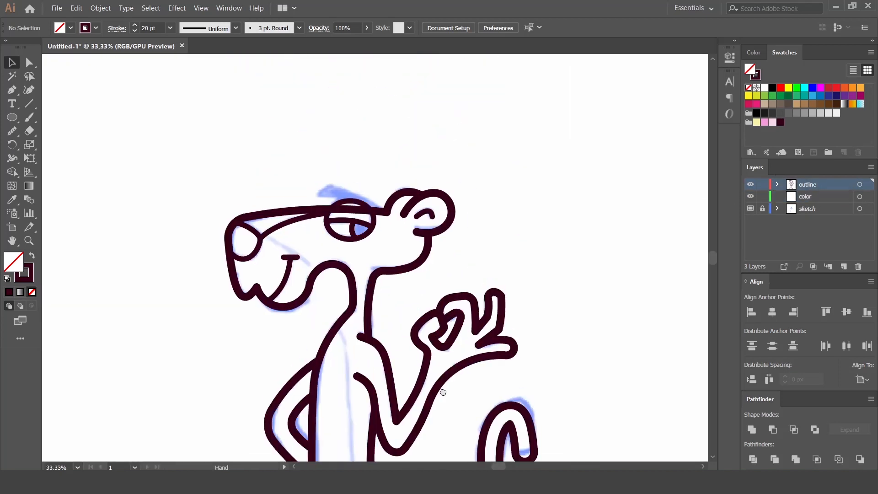
pyautogui.hotkey('ctrl', '=')
pyautogui.hotkey('ctrl', '=')
pyautogui.hotkey('ctrl', '=')
pyautogui.moveTo(438, 221); pyautogui.dragTo(463, 252)
pyautogui.press('p')
pyautogui.click(271, 182)
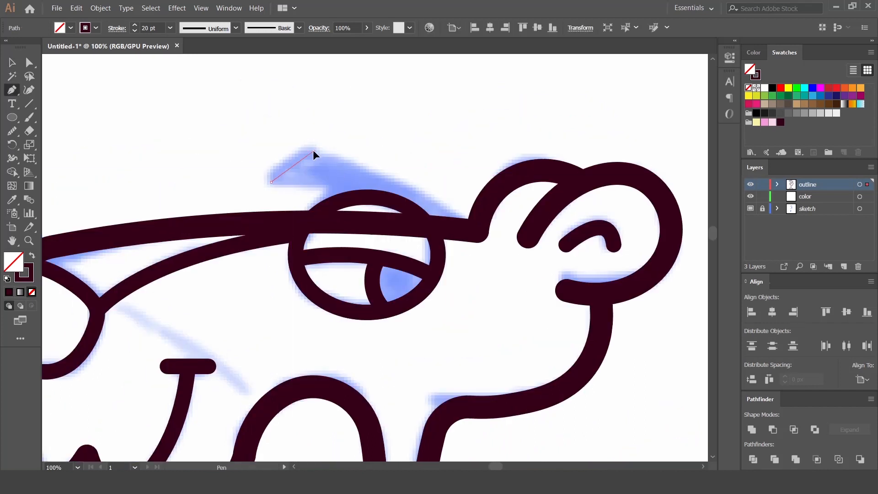
pyautogui.click(313, 151)
pyautogui.click(477, 230)
pyautogui.click(271, 182)
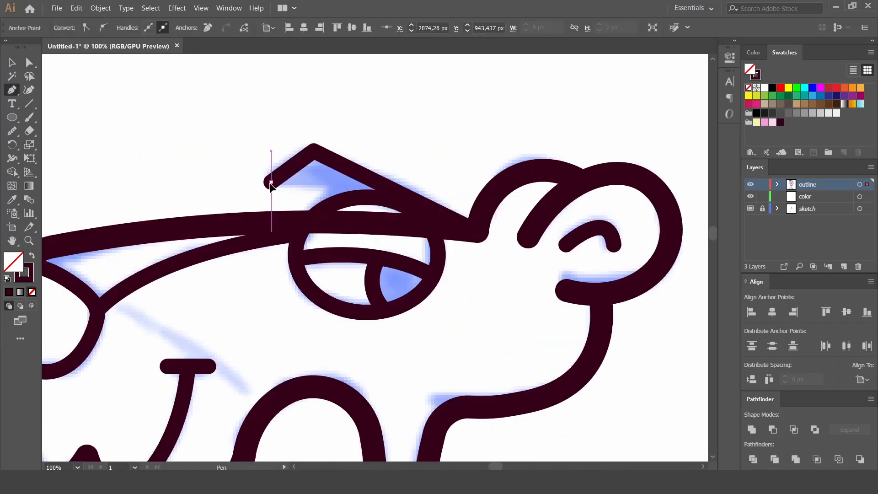
pyautogui.keyDown('ctrl'); pyautogui.click(193, 164); pyautogui.keyUp('ctrl')
# Turn the eyebrow's stroke into a solid dark fill and round the two corners at its wide end.
pyautogui.click(31, 256)
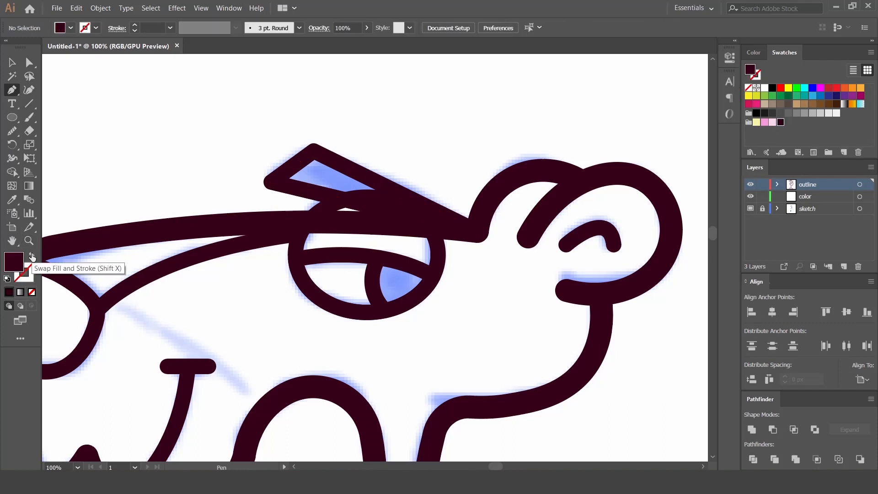
pyautogui.press('v')
pyautogui.click(292, 188)
pyautogui.hotkey('shift', 'x')
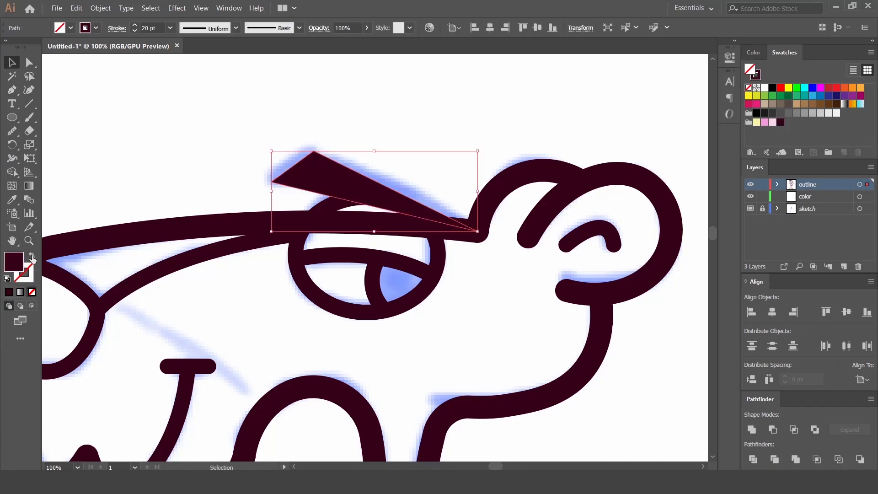
pyautogui.press('a')
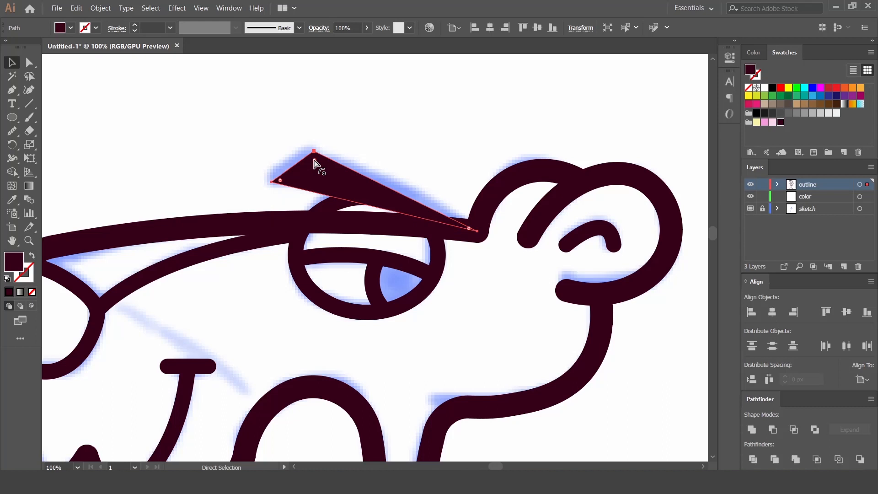
pyautogui.moveTo(280, 182); pyautogui.dragTo(301, 195)
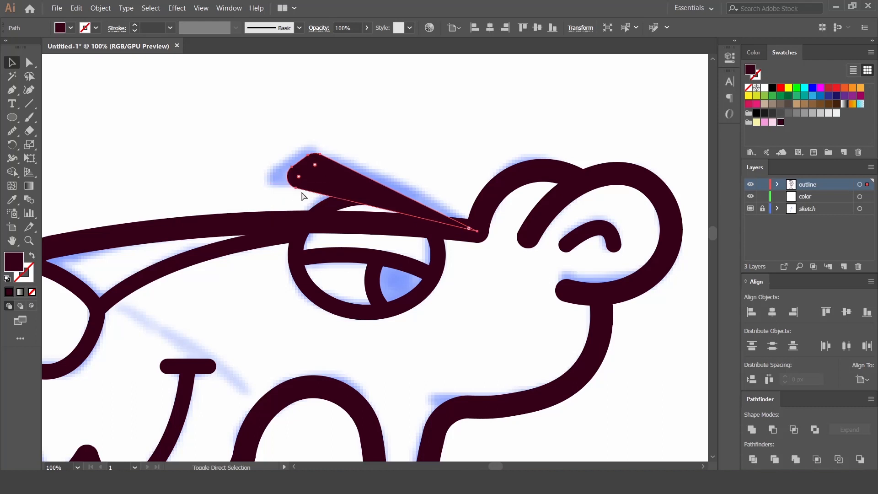
# Try an unfilled eyebrow with a 20 pt stroke in place of the solid fill.
pyautogui.press('v')
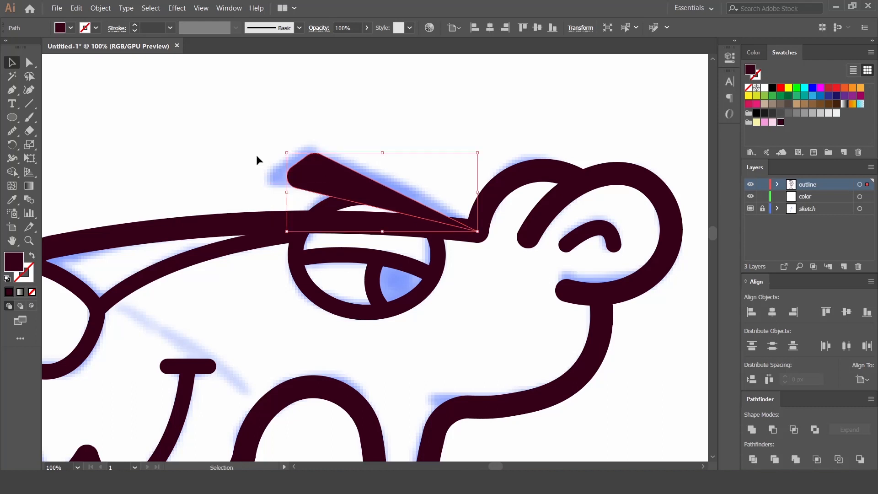
pyautogui.click(32, 257)
pyautogui.click(149, 28)
pyautogui.write('20')
pyautogui.press('Return')
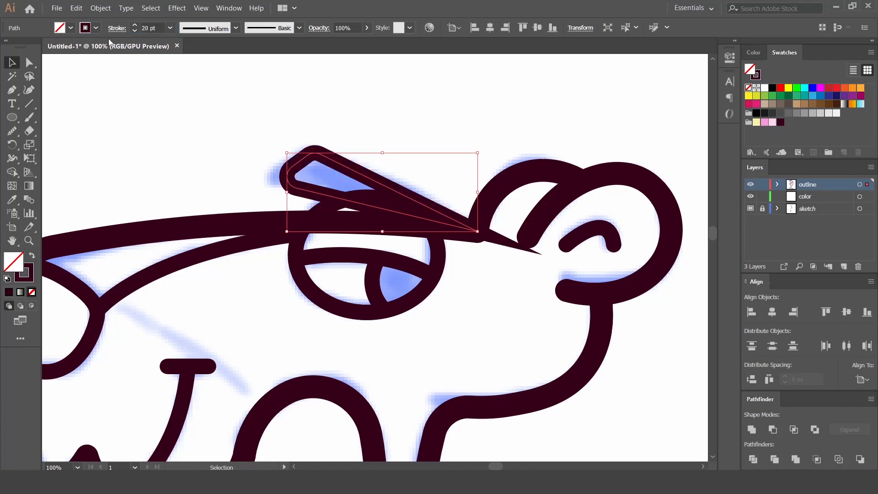
pyautogui.hotkey('shift', 'x')
# Enlarge the eyebrow shape and move it over the sketched brow so its tip extends past the ear's base.
pyautogui.click(483, 130)
pyautogui.click(379, 197)
pyautogui.moveTo(383, 154)
pyautogui.mouseDown()
pyautogui.moveTo(386, 136)
pyautogui.moveTo(383, 154)
pyautogui.mouseUp()
pyautogui.moveTo(347, 188); pyautogui.dragTo(336, 237)
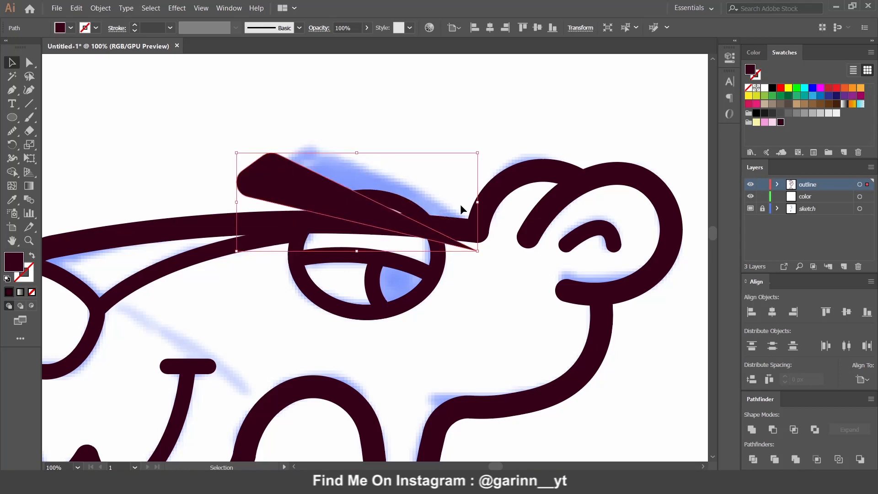
pyautogui.moveTo(480, 204); pyautogui.dragTo(537, 173)
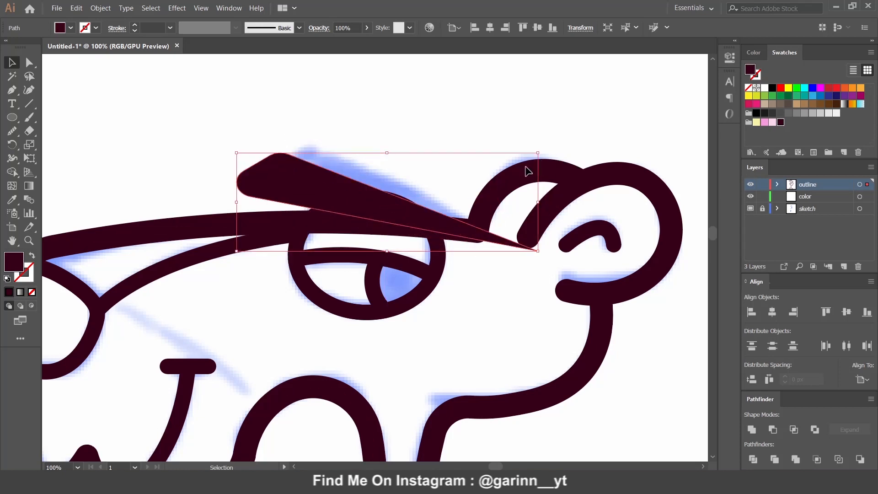
pyautogui.moveTo(436, 224); pyautogui.dragTo(466, 213)
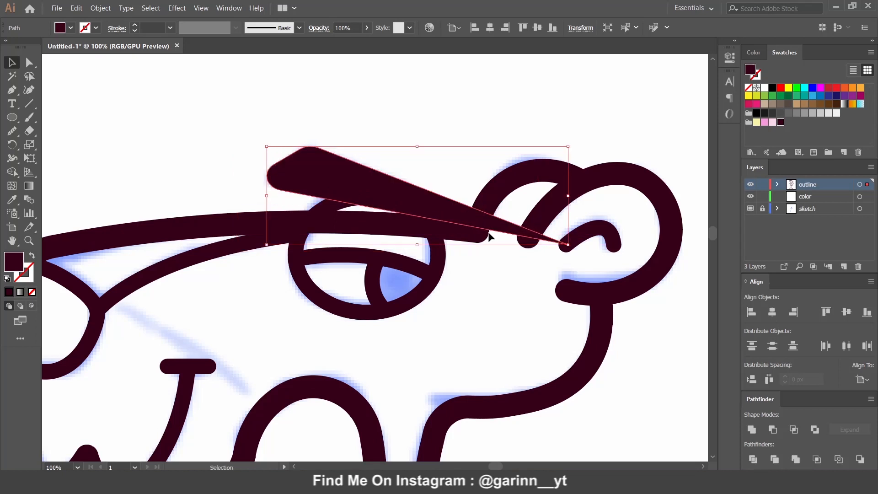
# Trim the eyebrow's overhanging tip at the head outline with Shape Builder and shift the eyebrow slightly toward the nose.
pyautogui.keyDown('shift'); pyautogui.click(503, 187); pyautogui.keyUp('shift')
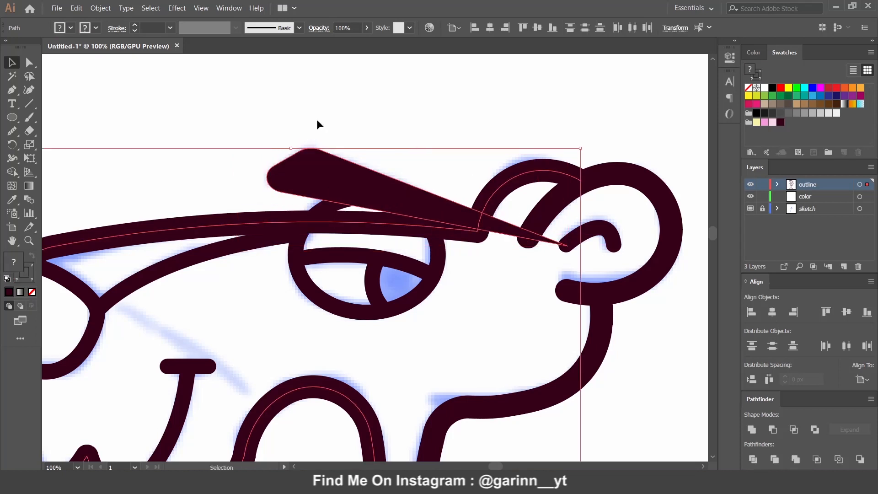
pyautogui.click(12, 172)
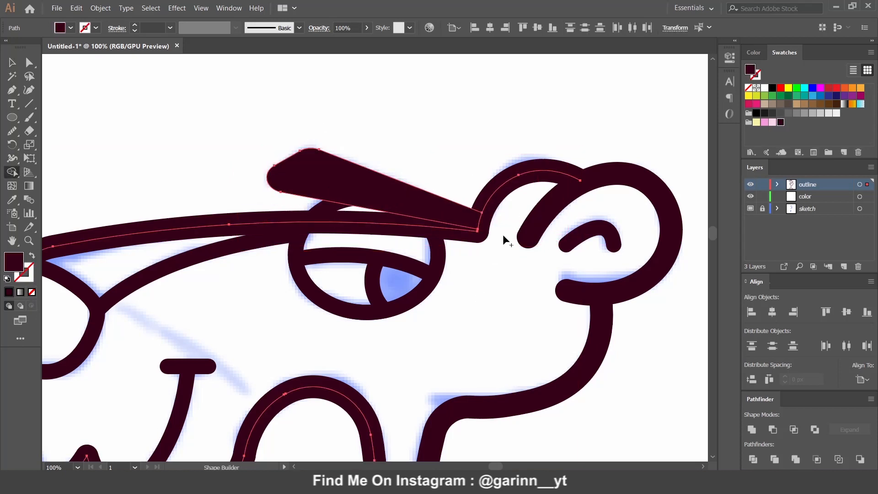
pyautogui.press('v')
pyautogui.click(497, 251)
pyautogui.moveTo(461, 224); pyautogui.dragTo(428, 223)
pyautogui.click(503, 153)
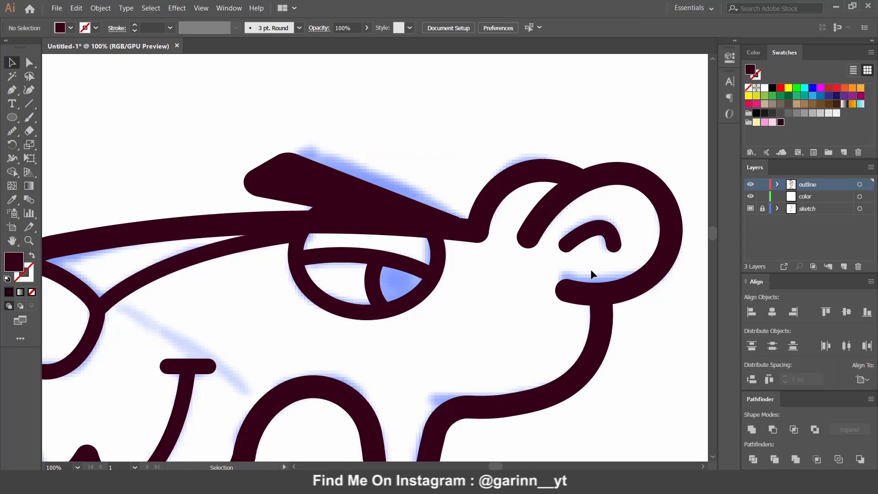
# Hide the sketch layer and copy all of the outline artwork onto the color layer.
pyautogui.hotkey('ctrl', '0')
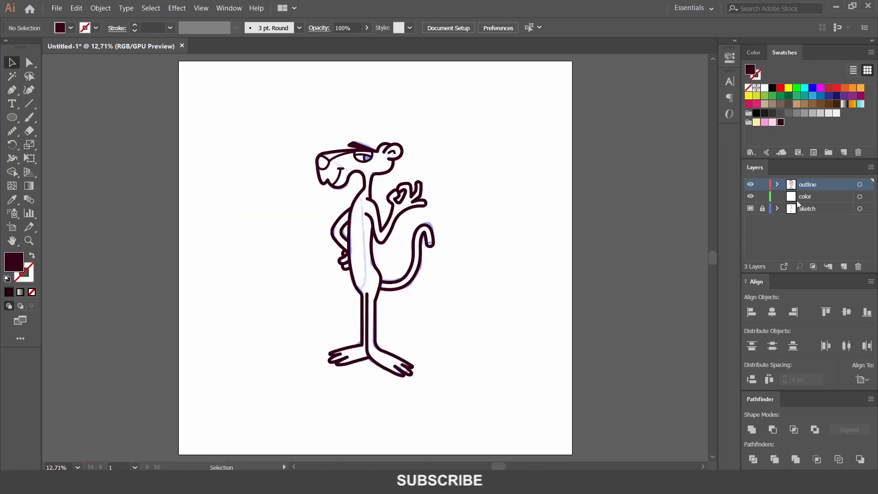
pyautogui.hotkey('ctrl', 'shift', 'w')
pyautogui.moveTo(471, 397)
pyautogui.mouseDown()
pyautogui.moveTo(359, 231)
pyautogui.moveTo(270, 138)
pyautogui.mouseUp()
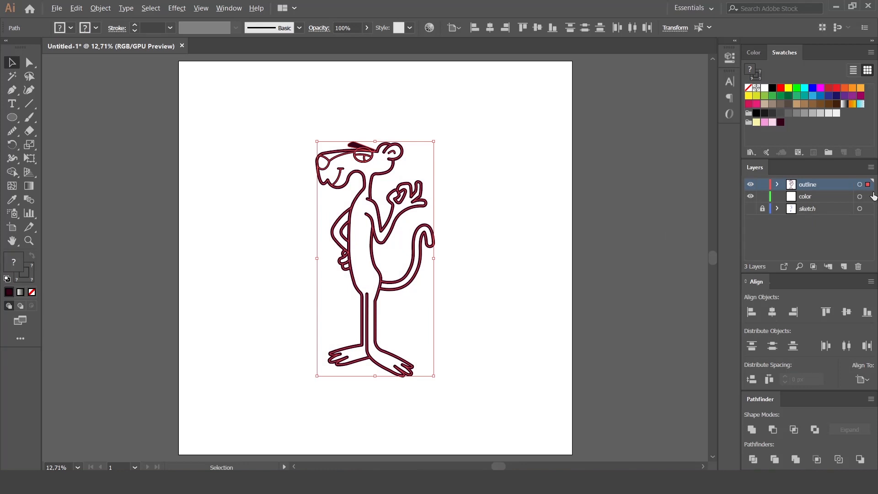
pyautogui.moveTo(868, 185); pyautogui.dragTo(868, 197)
# Lock and hide the outline layer and deselect the copied artwork.
pyautogui.click(763, 185)
pyautogui.click(751, 184)
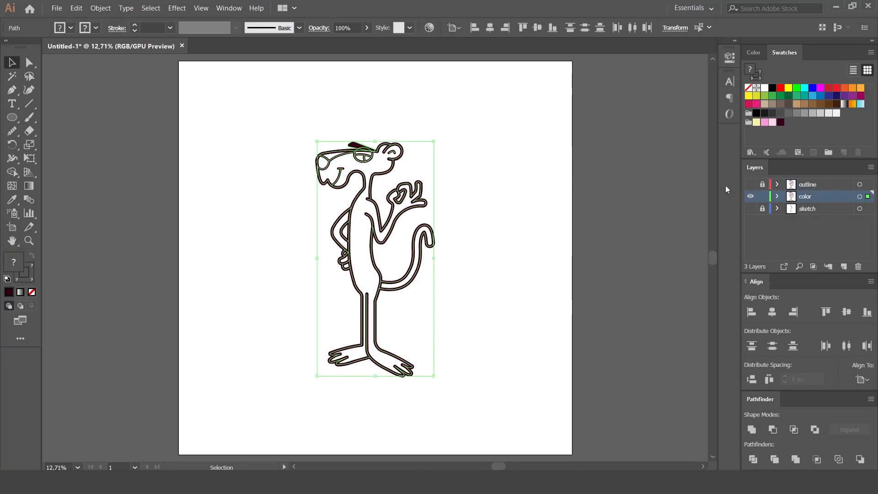
pyautogui.click(462, 180)
# Delete the eyebrow, inner-ear curve and mouth lines from the color layer and show the outline layer again.
pyautogui.click(363, 151)
pyautogui.click(392, 152)
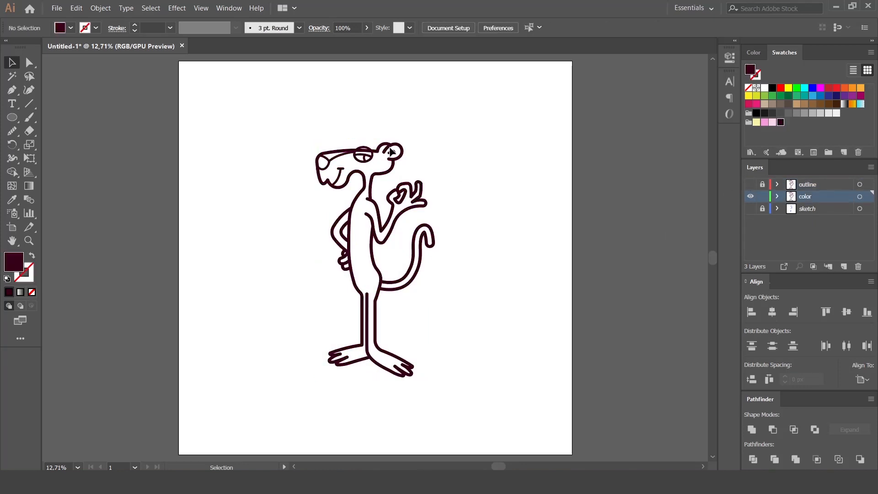
pyautogui.press('Delete')
pyautogui.hotkey('ctrl', '+')
pyautogui.hotkey('ctrl', '+')
pyautogui.hotkey('ctrl', '+')
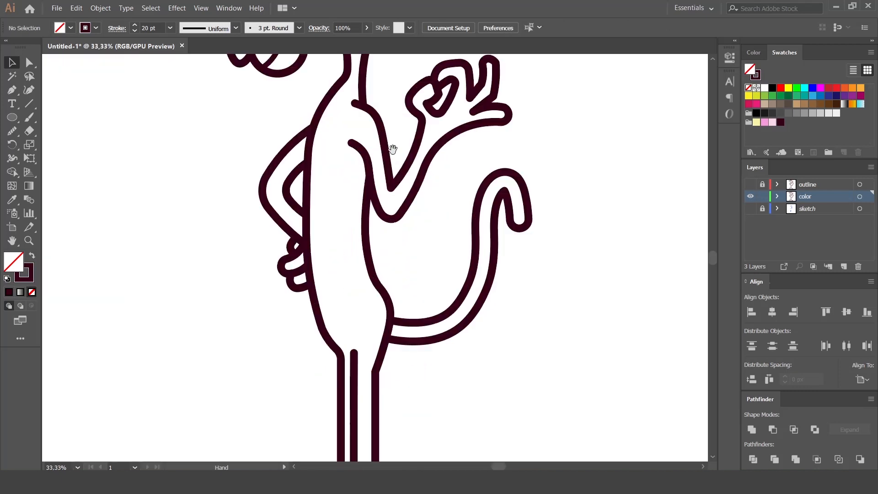
pyautogui.moveTo(393, 151); pyautogui.dragTo(471, 268)
pyautogui.click(356, 172)
pyautogui.press('Delete')
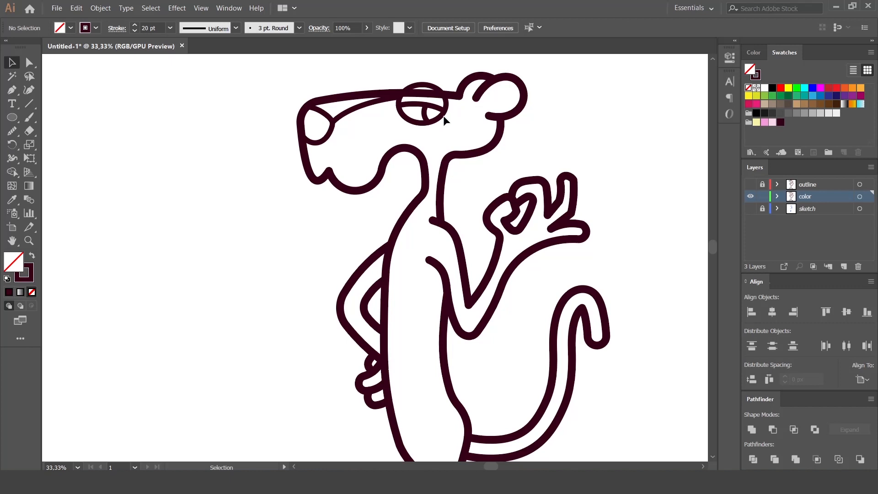
pyautogui.click(751, 184)
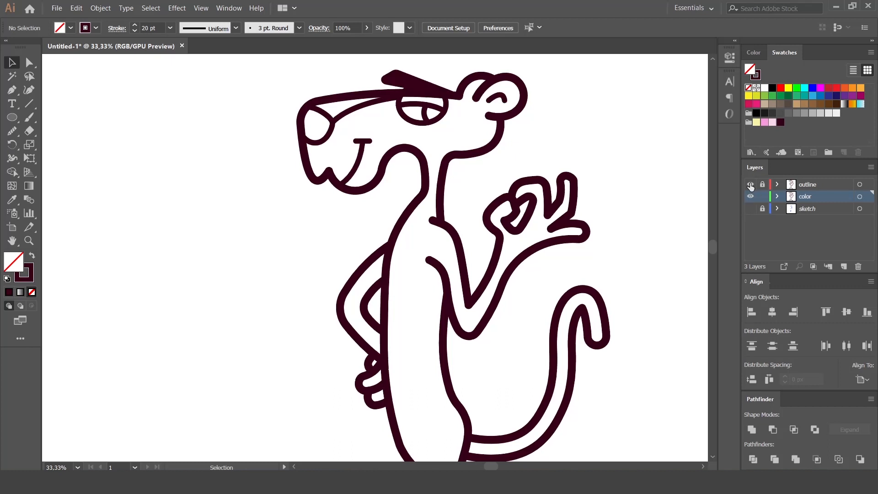
# Hide the outline layer and trim the eye ellipse's part above the head line on the color layer with Shape Builder.
pyautogui.click(751, 184)
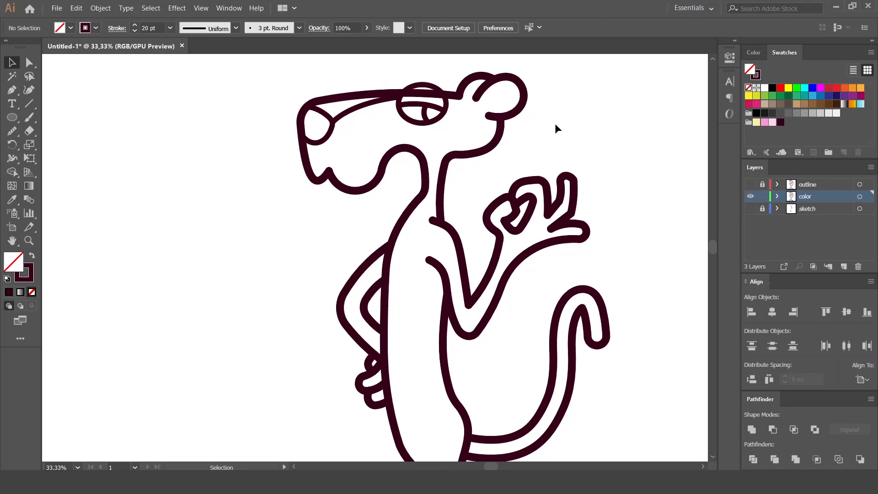
pyautogui.click(426, 87)
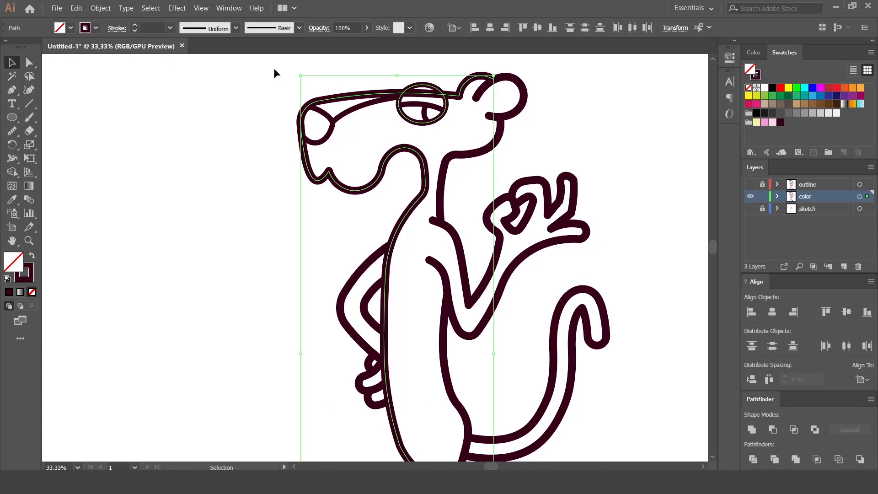
pyautogui.click(11, 173)
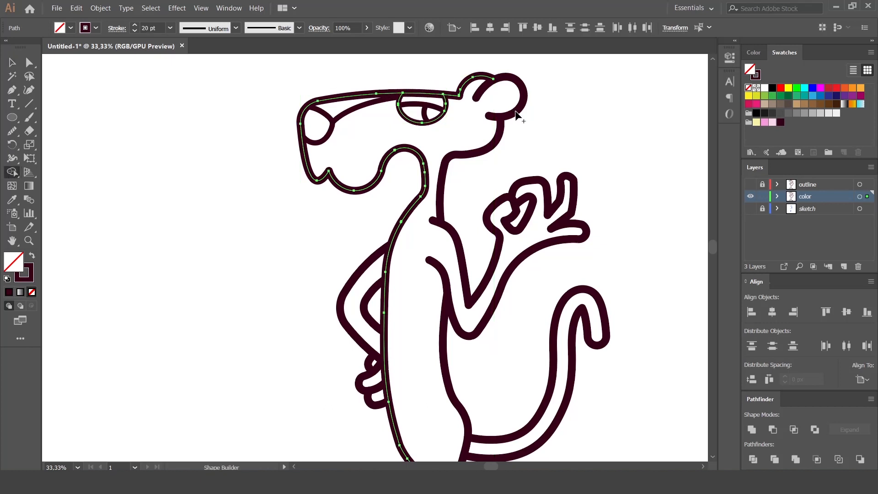
pyautogui.press('v')
pyautogui.click(249, 138)
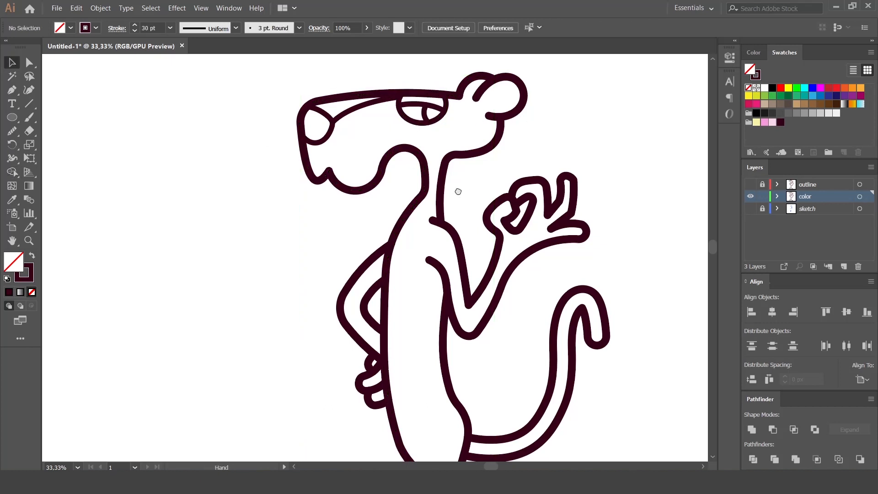
# Set the stroke weight of all artwork on the color layer to 20 pt.
pyautogui.moveTo(492, 266); pyautogui.dragTo(492, 169)
pyautogui.scroll(-4, 491, 169)
pyautogui.hotkey('ctrl', '0')
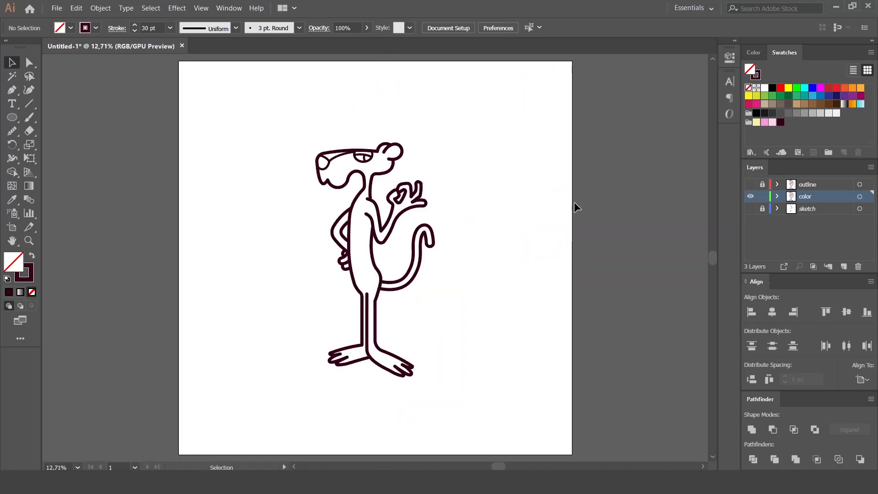
pyautogui.moveTo(291, 129); pyautogui.dragTo(463, 378)
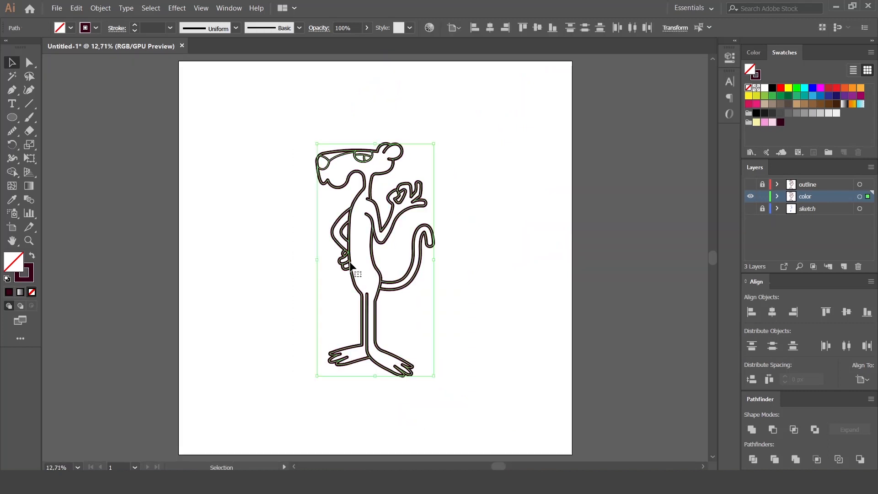
pyautogui.click(171, 28)
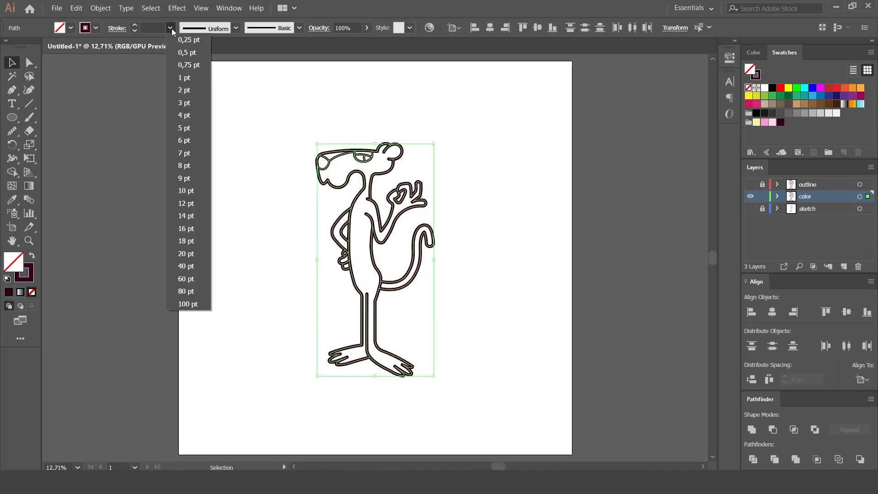
pyautogui.click(196, 237)
pyautogui.click(457, 169)
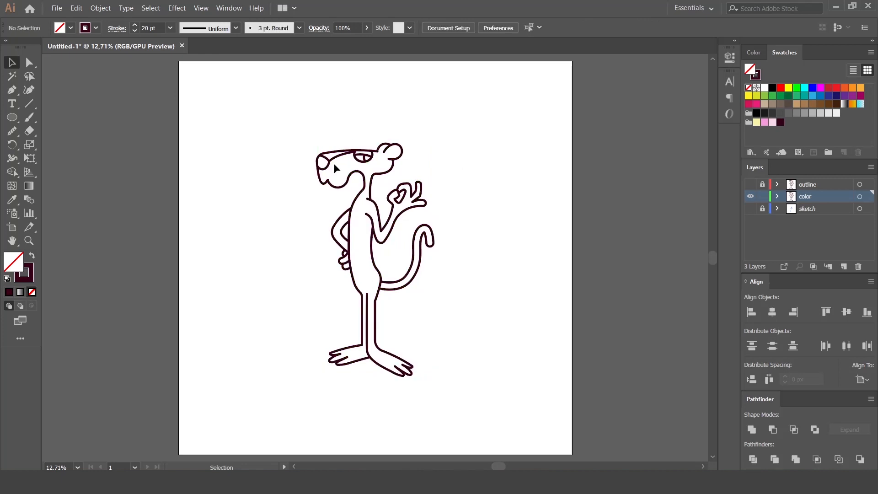
# Outline the strokes of all color-layer artwork and unite them into one shape.
pyautogui.moveTo(300, 105); pyautogui.dragTo(432, 400)
pyautogui.click(100, 8)
pyautogui.moveTo(187, 234)
pyautogui.click(278, 255)
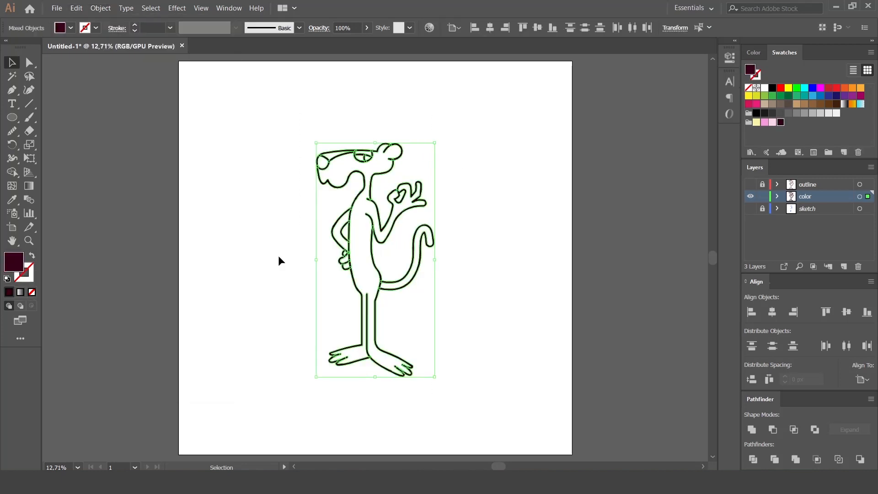
pyautogui.click(752, 430)
# Release the united shape into separate paths and delete the outer silhouette so only the inner areas remain.
pyautogui.rightClick(398, 218)
pyautogui.click(449, 288)
pyautogui.click(451, 270)
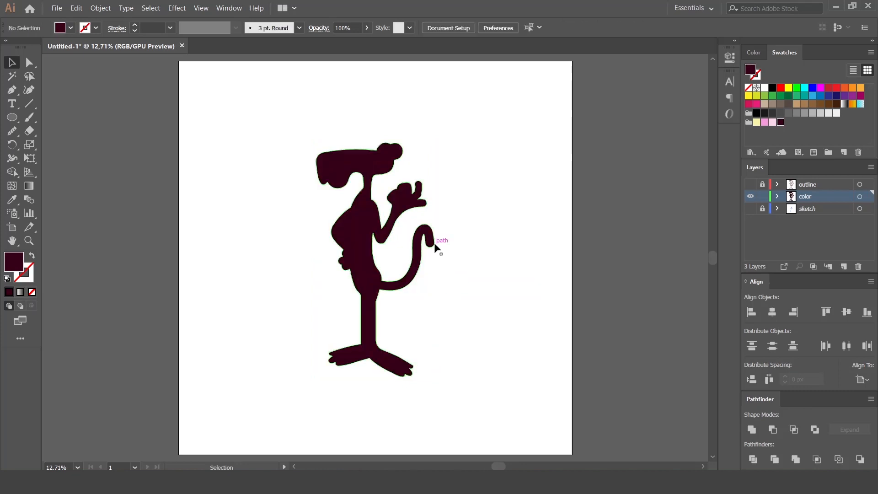
pyautogui.click(435, 247)
pyautogui.press('Delete')
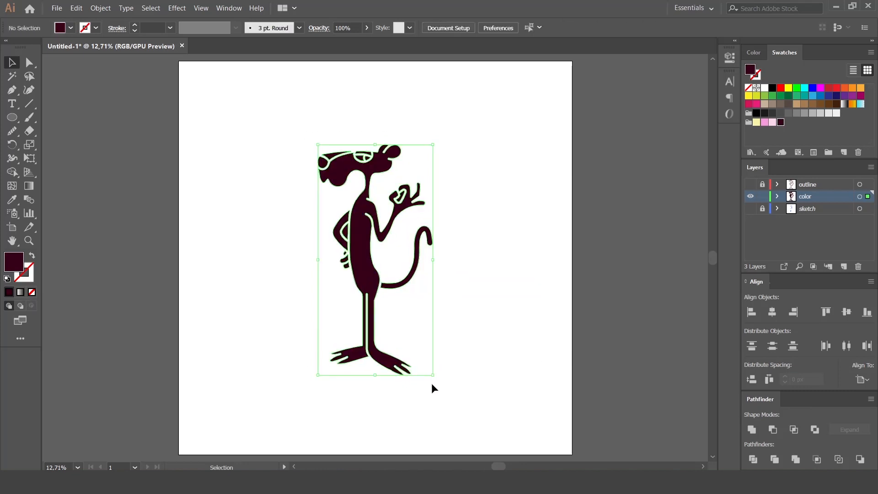
# Fill all the inner shapes with the saved pink swatch and show the outline layer.
pyautogui.hotkey('ctrl', 'a')
pyautogui.click(764, 123)
pyautogui.click(548, 246)
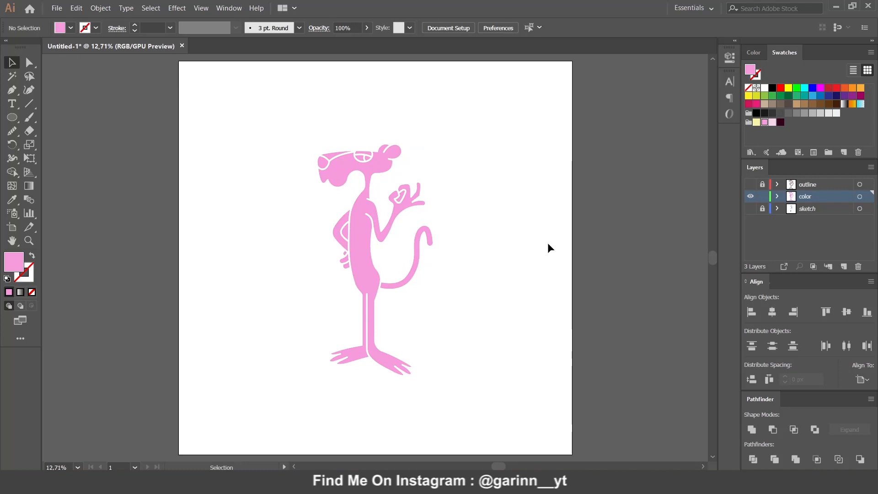
pyautogui.click(750, 184)
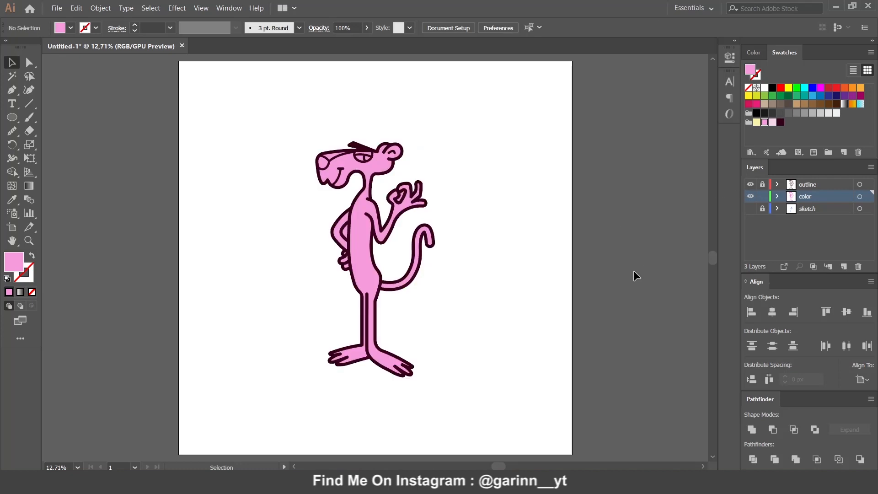
# Fill the eye's pupil with the dark maroon swatch.
pyautogui.hotkey('ctrl', '+')
pyautogui.hotkey('ctrl', '+')
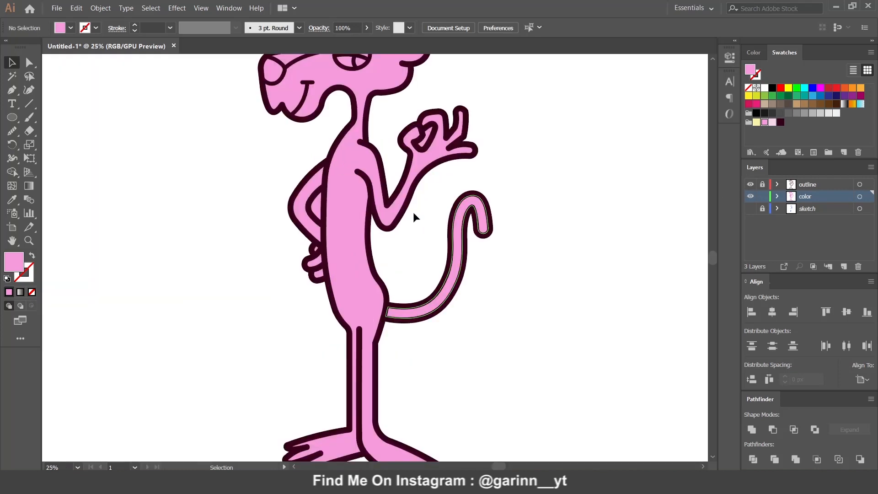
pyautogui.moveTo(509, 120); pyautogui.dragTo(593, 222)
pyautogui.click(447, 168)
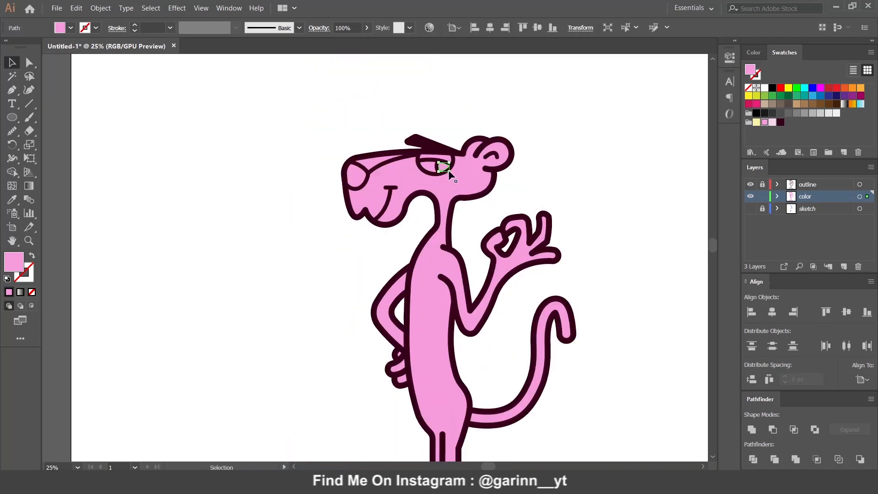
pyautogui.click(757, 122)
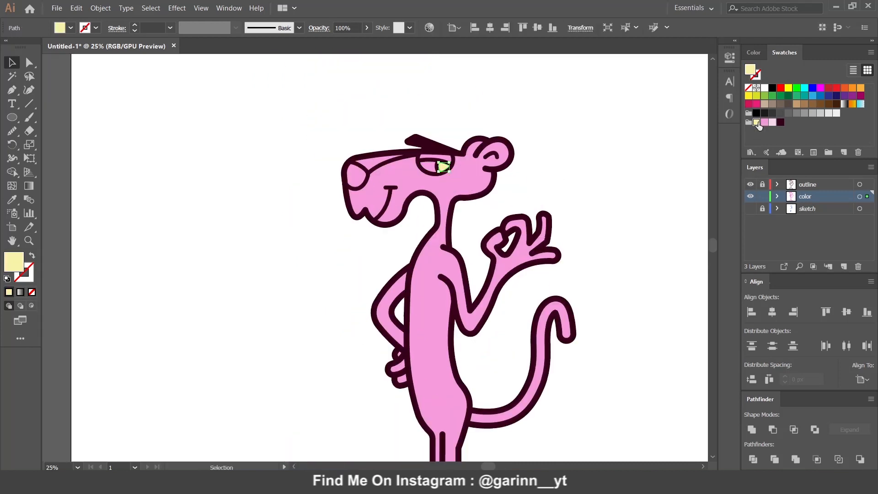
pyautogui.click(780, 123)
pyautogui.click(552, 173)
# Fill the eyeball with the pale yellow swatch and the upper eyelid with the lightest gray swatch.
pyautogui.click(429, 168)
pyautogui.click(756, 122)
pyautogui.click(550, 184)
pyautogui.click(435, 158)
pyautogui.click(764, 122)
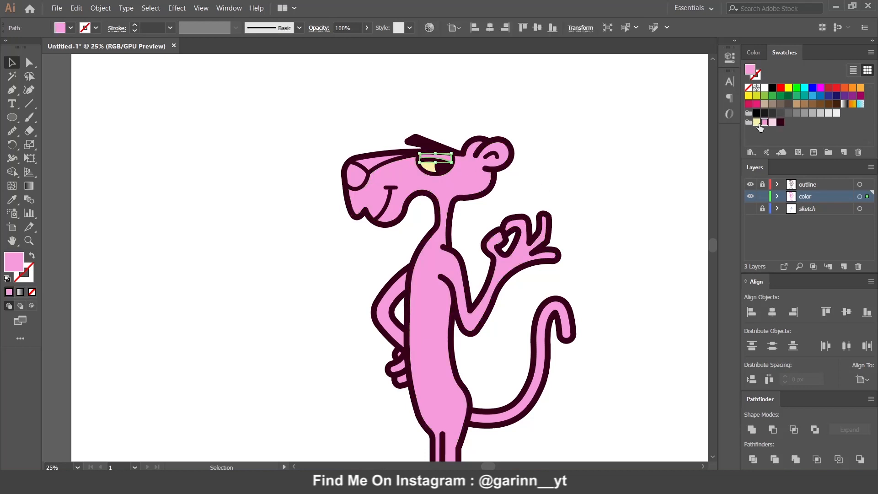
pyautogui.click(837, 113)
pyautogui.click(633, 166)
# Fill the nose with a deeper, more saturated pink at hue 341°.
pyautogui.click(351, 185)
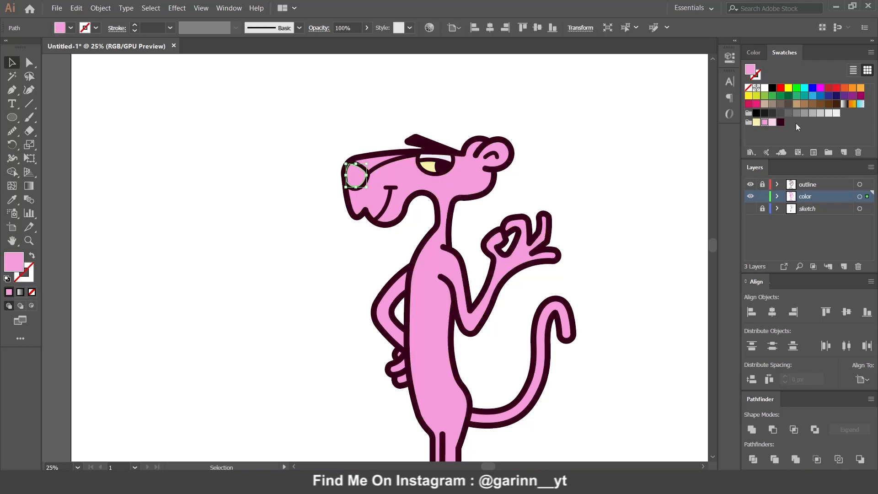
pyautogui.doubleClick(14, 265)
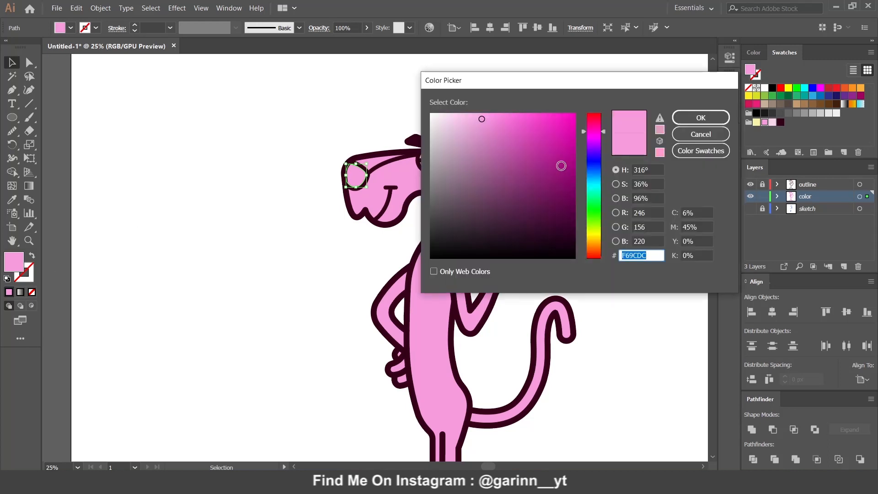
pyautogui.moveTo(584, 136); pyautogui.dragTo(585, 122)
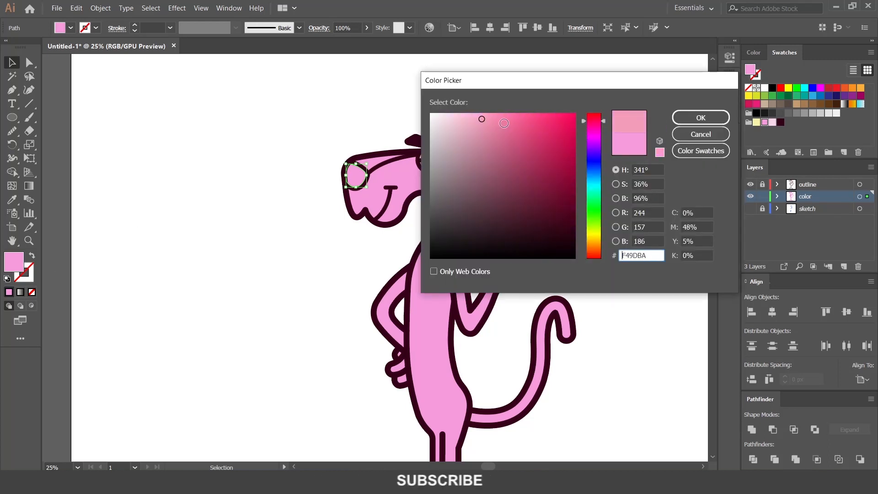
pyautogui.click(504, 123)
pyautogui.click(701, 118)
pyautogui.click(426, 112)
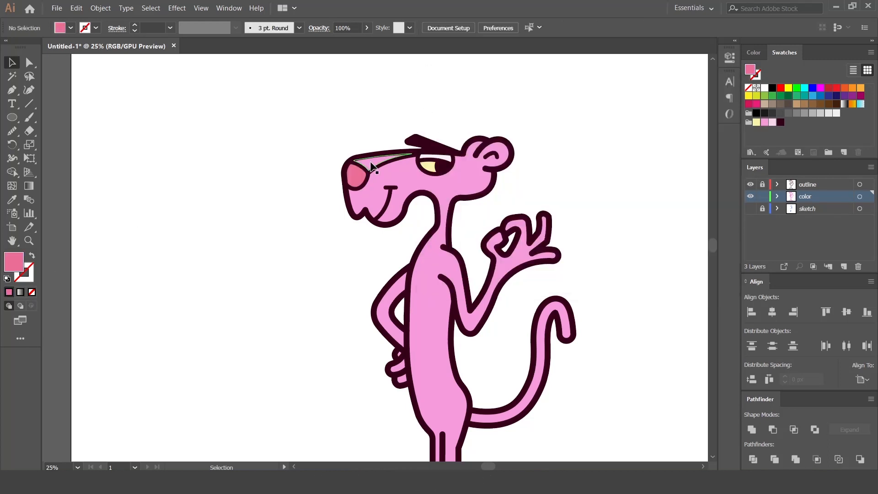
# Fill the snout bridge with the nose's color, adjusted to a lighter salmon pink.
pyautogui.click(372, 165)
pyautogui.press('i')
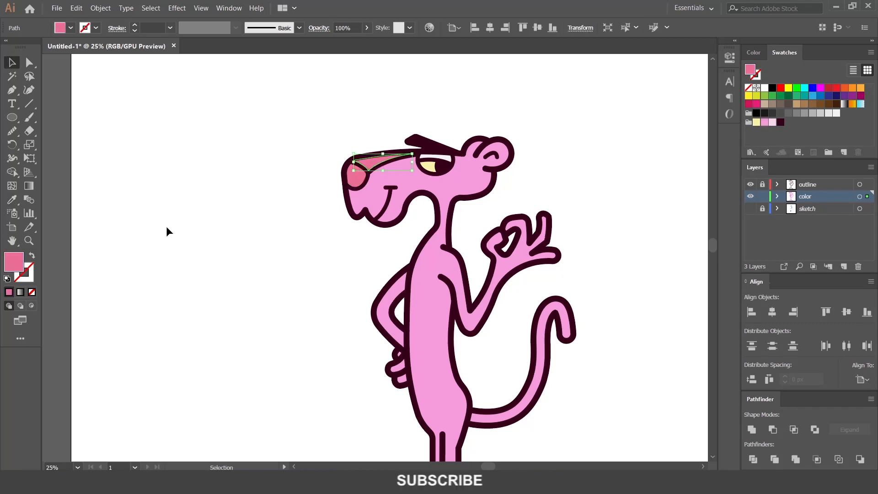
pyautogui.doubleClick(17, 264)
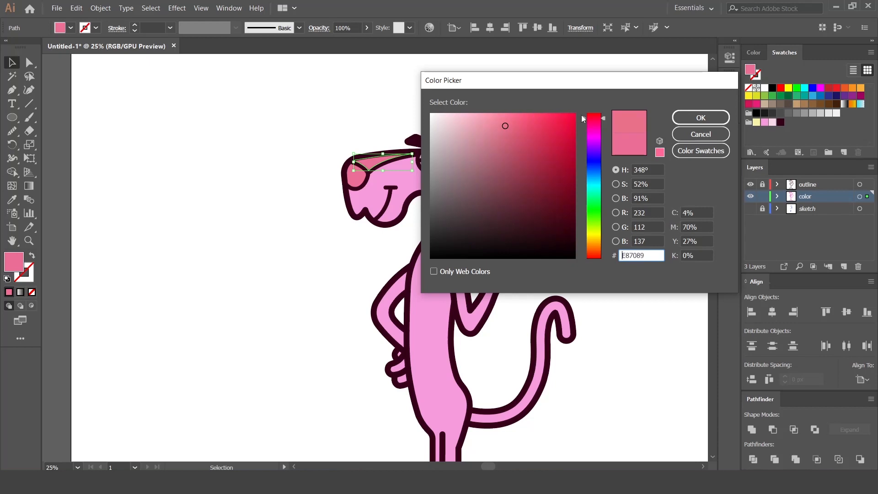
pyautogui.moveTo(505, 122); pyautogui.dragTo(491, 119)
pyautogui.click(701, 117)
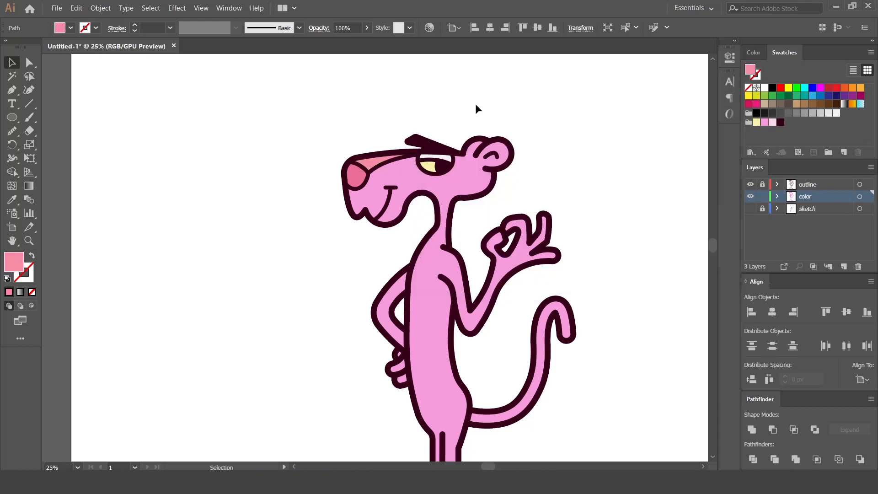
# Draw a closed Pen shape over the muzzle with a curved upper edge running from the nose to beneath the jaw.
pyautogui.scroll(-5, 484, 250)
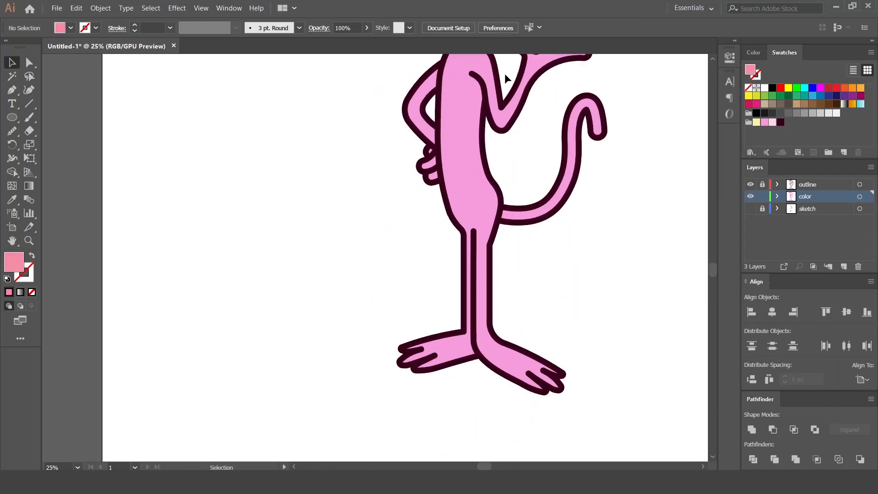
pyautogui.moveTo(568, 269); pyautogui.dragTo(571, 398)
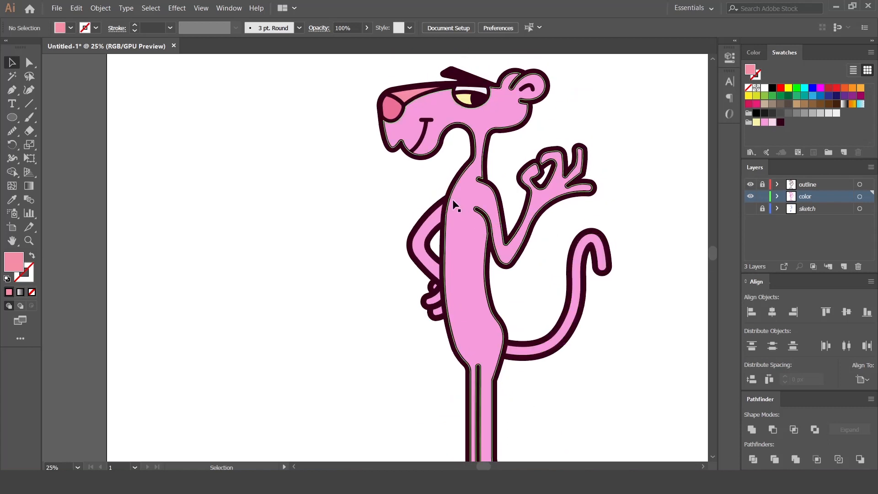
pyautogui.click(368, 99)
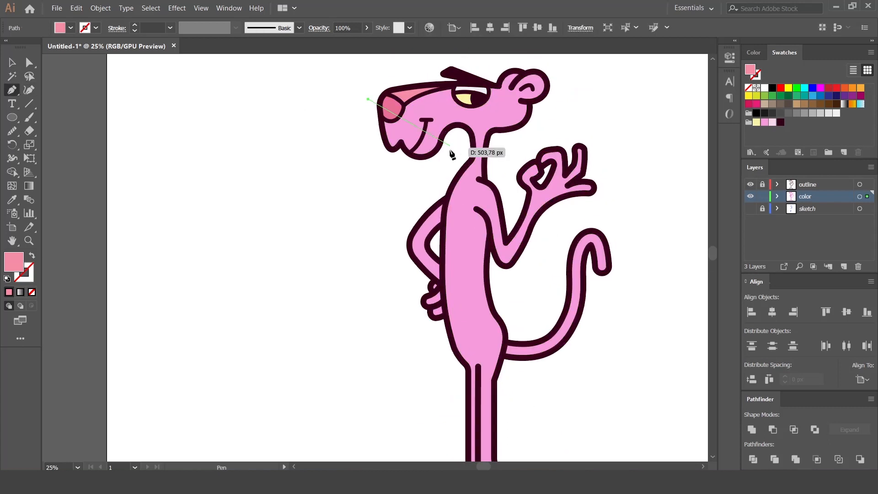
pyautogui.moveTo(482, 225); pyautogui.dragTo(465, 203)
pyautogui.moveTo(454, 164)
pyautogui.mouseDown()
pyautogui.moveTo(462, 157)
pyautogui.moveTo(471, 172)
pyautogui.moveTo(457, 155)
pyautogui.moveTo(417, 191)
pyautogui.moveTo(463, 157)
pyautogui.mouseUp()
pyautogui.click(433, 188)
pyautogui.click(320, 202)
pyautogui.click(333, 141)
pyautogui.click(369, 98)
pyautogui.press('v')
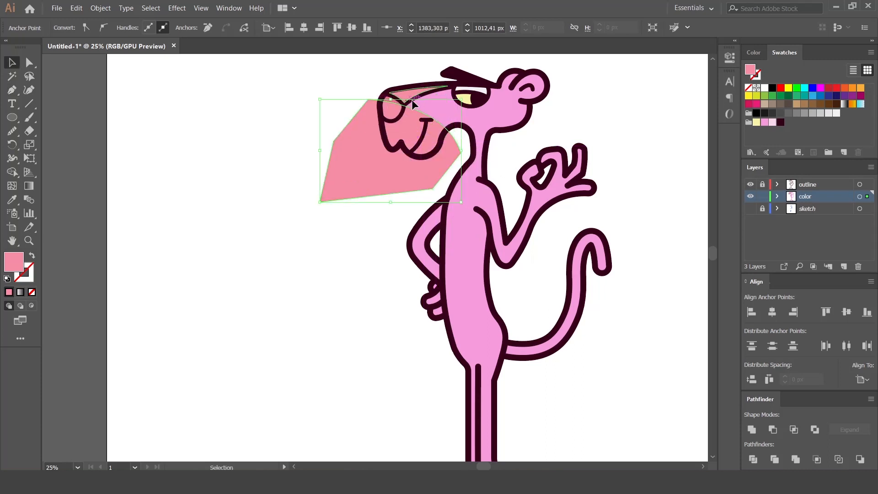
# Trim the muzzle shape to the head's contour with Shape Builder and fill the muzzle with the light pink swatch.
pyautogui.keyDown('shift'); pyautogui.click(449, 98); pyautogui.keyUp('shift')
pyautogui.hotkey('shift', 'm')
pyautogui.moveTo(273, 176); pyautogui.dragTo(344, 184)
pyautogui.press('v')
pyautogui.click(352, 199)
pyautogui.click(414, 133)
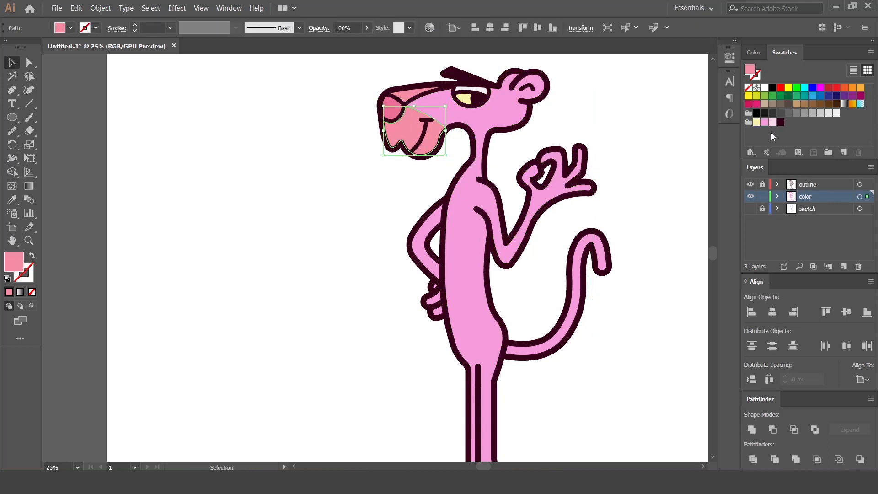
pyautogui.click(773, 123)
pyautogui.click(644, 177)
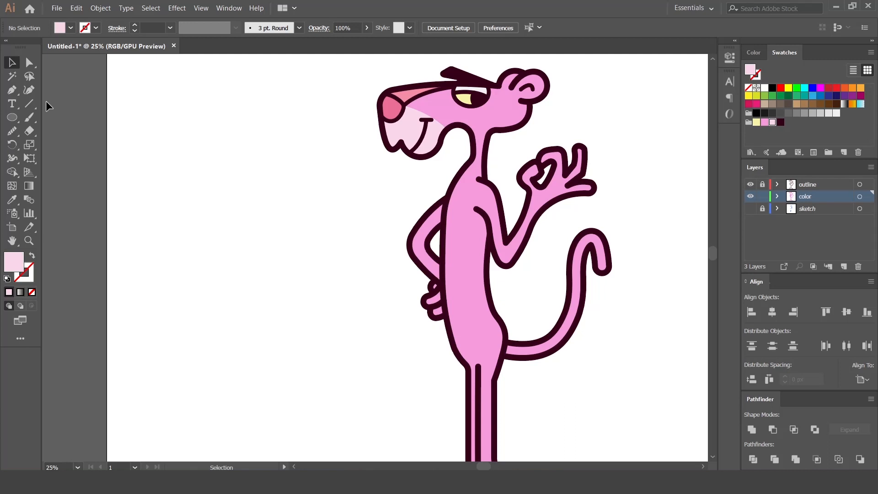
# Draw a closed light pink Pen shape over the front of the torso, from the neck down to the hip.
pyautogui.press('p')
pyautogui.click(478, 366)
pyautogui.click(466, 154)
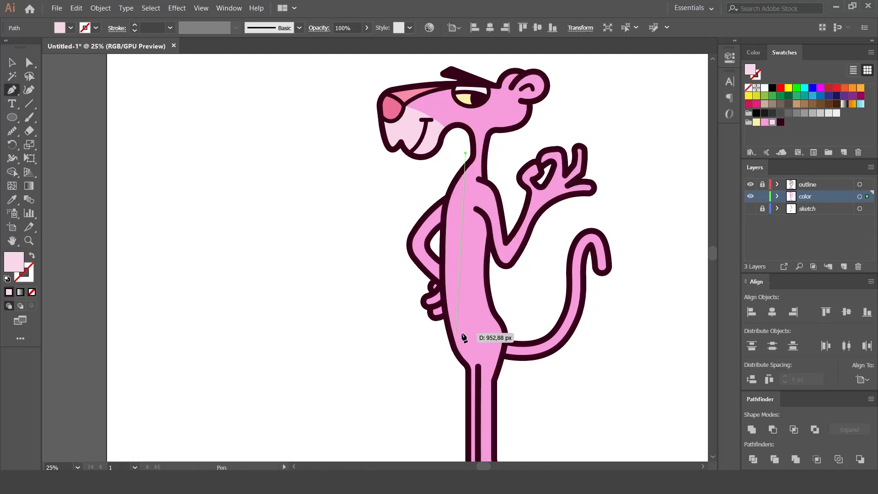
pyautogui.click(467, 333)
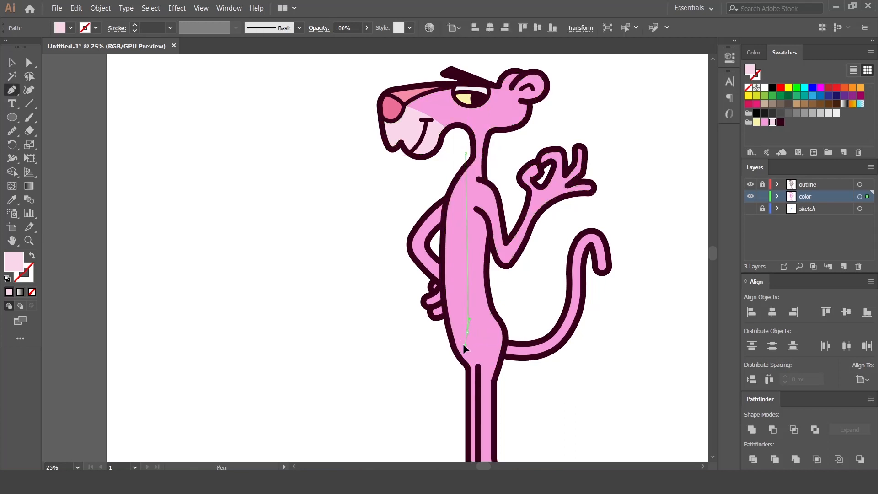
pyautogui.moveTo(449, 377); pyautogui.dragTo(442, 380)
pyautogui.click(389, 350)
pyautogui.click(370, 264)
pyautogui.click(389, 214)
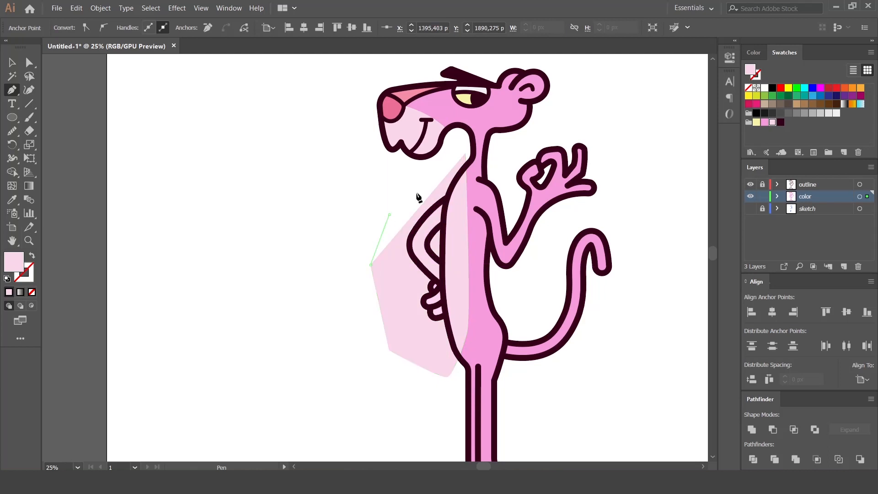
pyautogui.click(460, 161)
pyautogui.click(466, 154)
# Trim away the part of the belly shape outside the torso with Shape Builder.
pyautogui.hotkey('shift', 'm')
pyautogui.hotkey('ctrl', 'a')
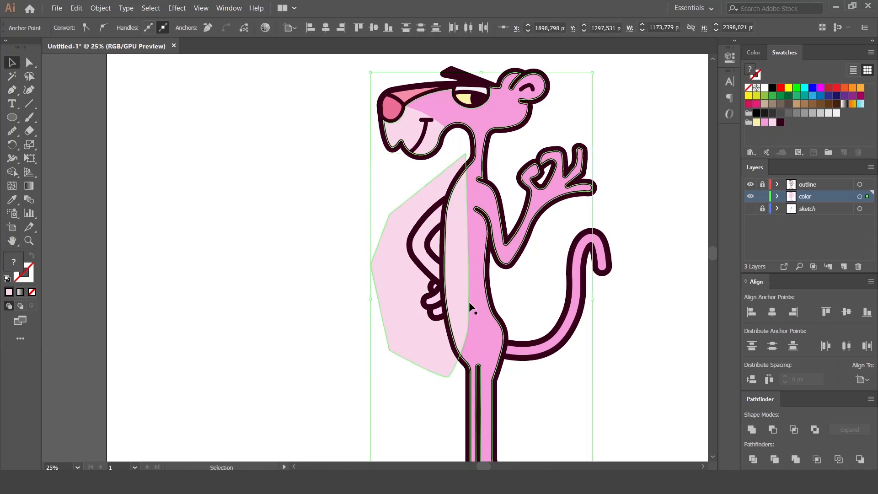
pyautogui.keyDown('alt'); pyautogui.click(380, 269); pyautogui.keyUp('alt')
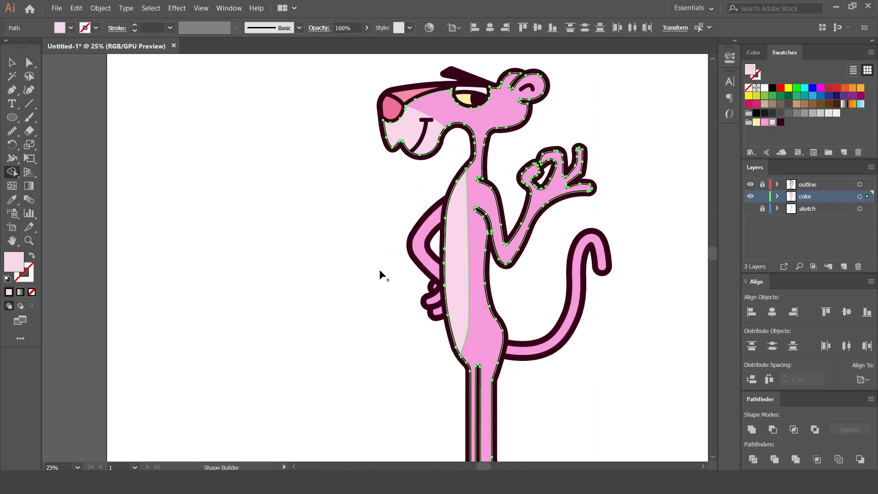
# Duplicate the tail's pink fill slightly up and to the right, and subtract the copy to leave thin slivers along the tail's edge.
pyautogui.hotkey('ctrl', 'shift', 'a')
pyautogui.press('v')
pyautogui.hotkey('ctrl', '0')
pyautogui.hotkey('ctrl', '=')
pyautogui.hotkey('ctrl', '=')
pyautogui.hotkey('ctrl', '=')
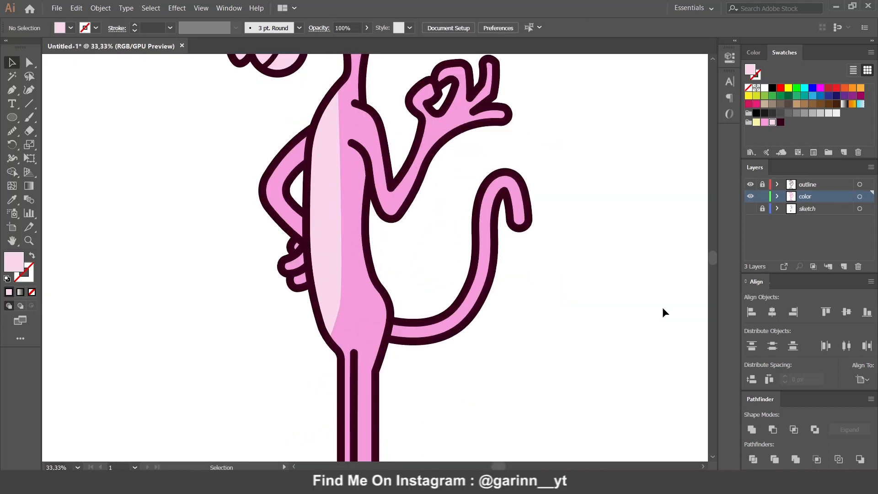
pyautogui.moveTo(481, 357); pyautogui.dragTo(541, 178)
pyautogui.moveTo(565, 271); pyautogui.dragTo(521, 435)
pyautogui.click(499, 267)
pyautogui.moveTo(496, 280)
pyautogui.mouseDown()
pyautogui.moveTo(487, 267)
pyautogui.moveTo(503, 278)
pyautogui.mouseUp()
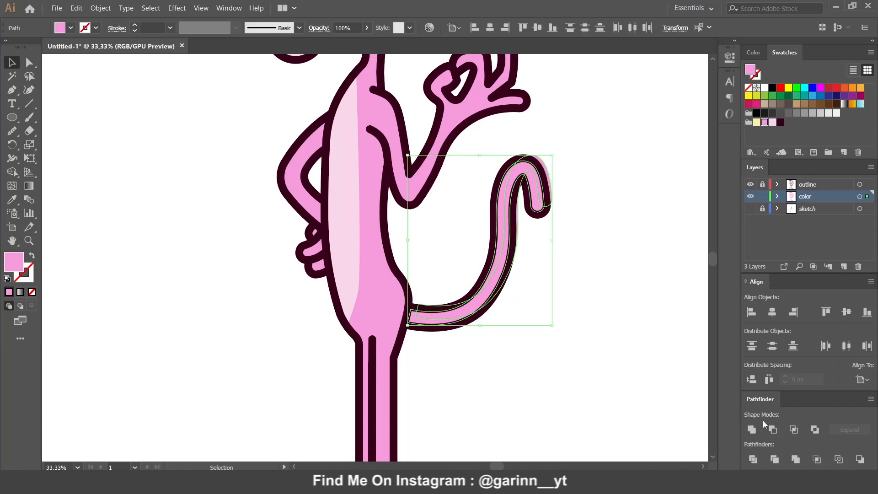
pyautogui.hotkey('ctrl', 'z')
pyautogui.click(539, 281)
pyautogui.click(505, 235)
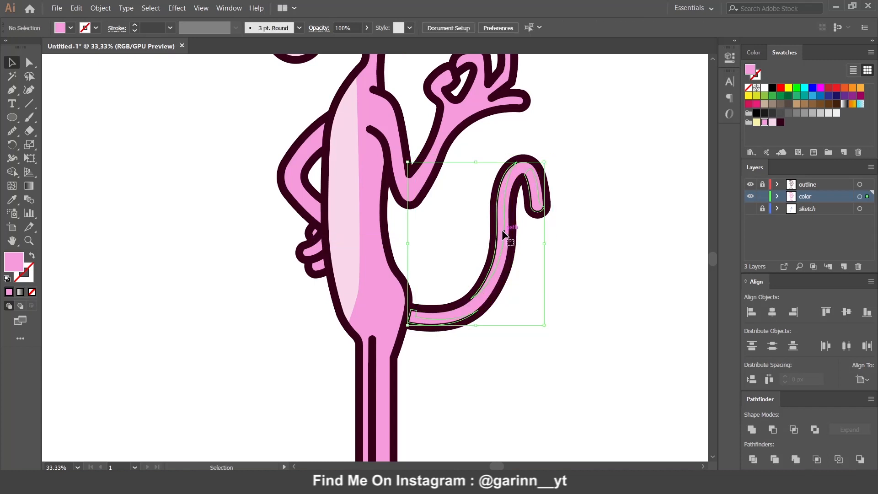
# Ungroup the leftover tail slivers and delete the one along the middle of the tail.
pyautogui.rightClick(506, 235)
pyautogui.click(583, 313)
pyautogui.click(566, 279)
pyautogui.click(498, 235)
pyautogui.press('Delete')
# Fill the slivers at the tail's tip and base with the dark maroon swatch at 20% opacity.
pyautogui.click(534, 198)
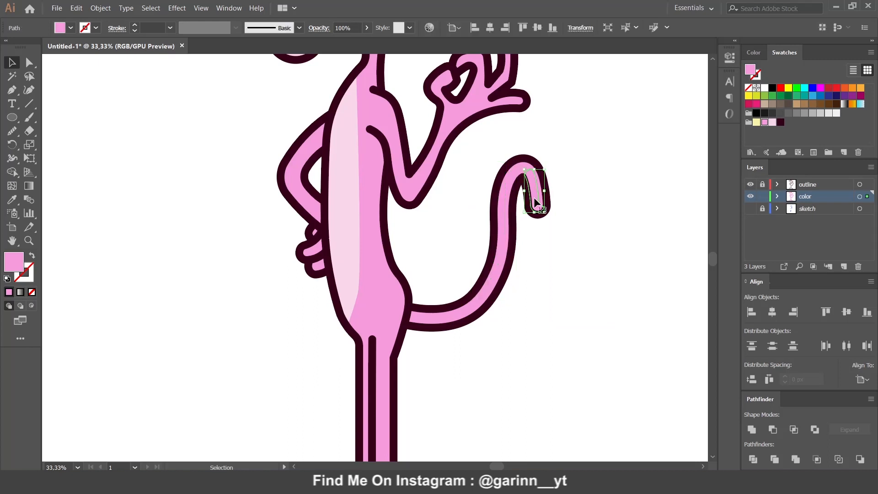
pyautogui.keyDown('shift'); pyautogui.click(433, 322); pyautogui.keyUp('shift')
pyautogui.click(781, 122)
pyautogui.press('2')
pyautogui.click(529, 345)
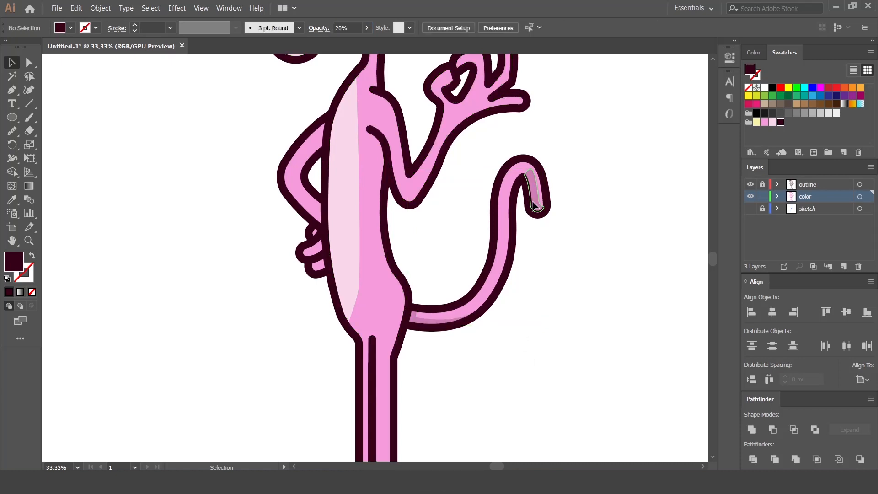
# Shift the tail-tip shadow slightly down and inward, and trim it to the tail's contour with Shape Builder.
pyautogui.click(535, 207)
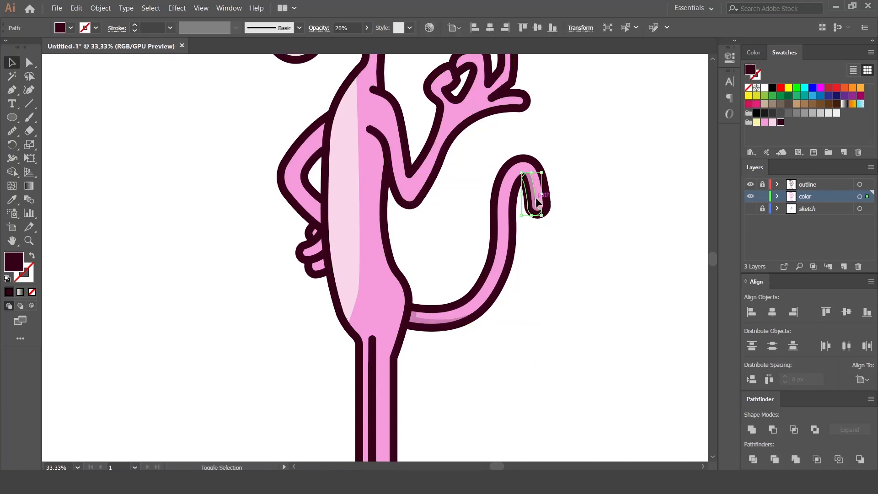
pyautogui.keyDown('shift'); pyautogui.click(511, 196); pyautogui.keyUp('shift')
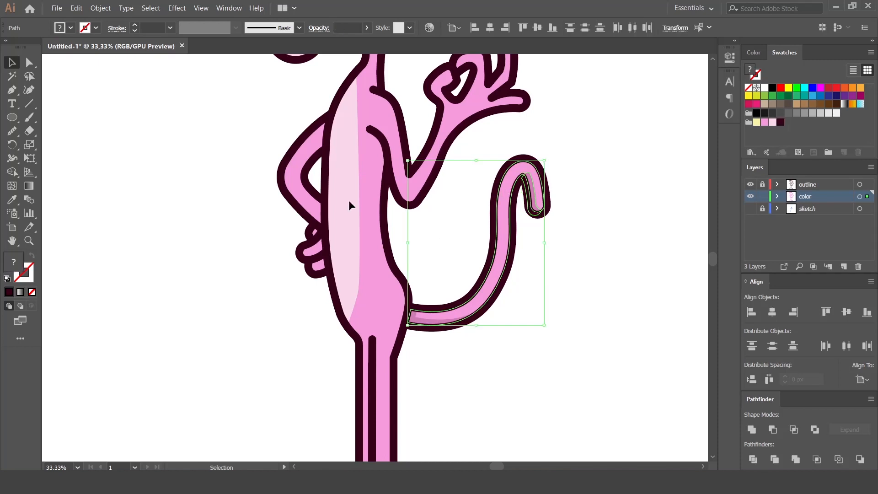
pyautogui.click(6, 173)
pyautogui.press('v')
pyautogui.click(542, 293)
# Duplicate the bent back arm's fill slightly upward and subtract the copy with Minus Front.
pyautogui.moveTo(449, 224); pyautogui.dragTo(513, 343)
pyautogui.click(361, 311)
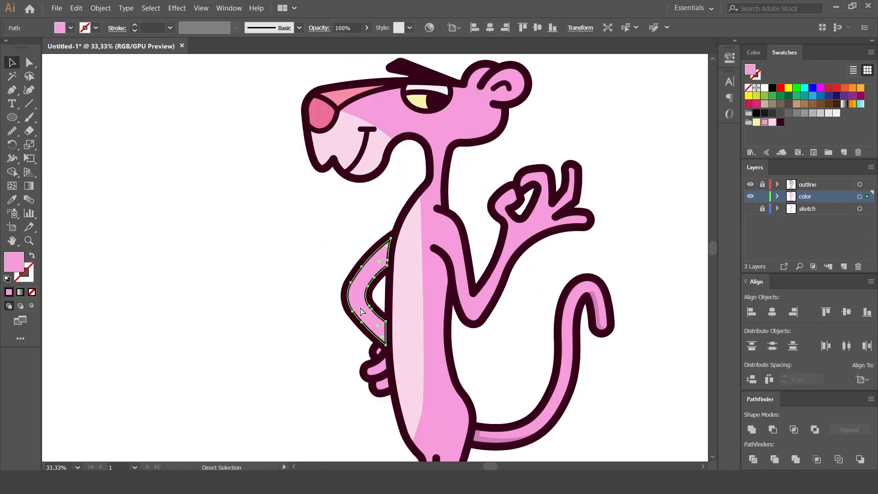
pyautogui.scroll(2, 362, 311)
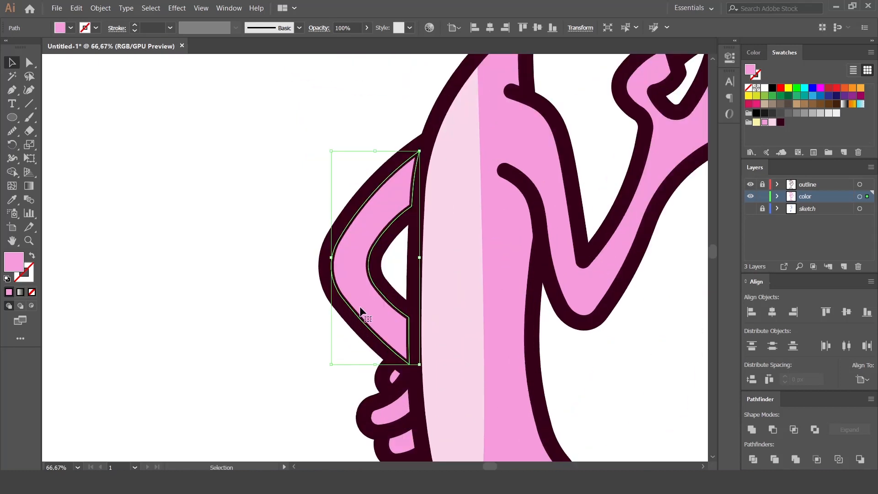
pyautogui.moveTo(366, 301)
pyautogui.mouseDown()
pyautogui.moveTo(354, 288)
pyautogui.moveTo(367, 284)
pyautogui.mouseUp()
pyautogui.click(775, 433)
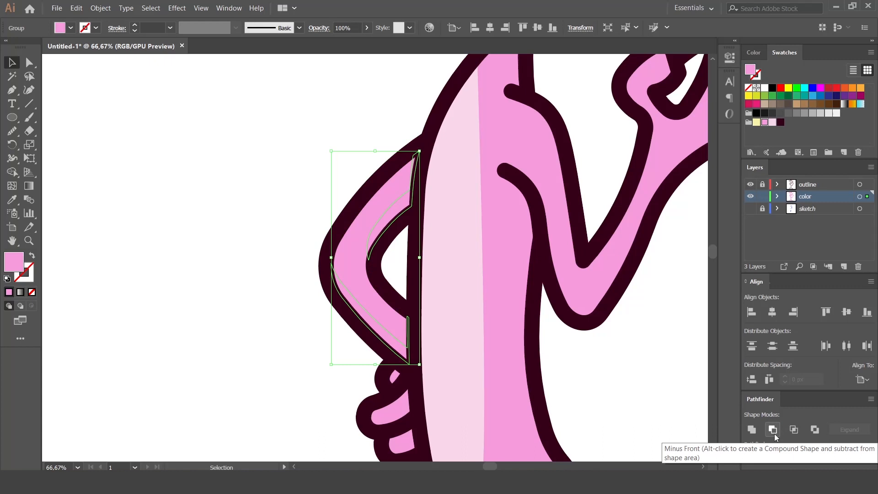
# Turn the leftover back-arm slivers into shadows with the dark maroon fill at 20% opacity.
pyautogui.moveTo(641, 382)
pyautogui.mouseDown()
pyautogui.moveTo(426, 225)
pyautogui.moveTo(417, 288)
pyautogui.moveTo(447, 420)
pyautogui.mouseUp()
pyautogui.press('i')
pyautogui.click(375, 378)
pyautogui.press('v')
pyautogui.click(388, 221)
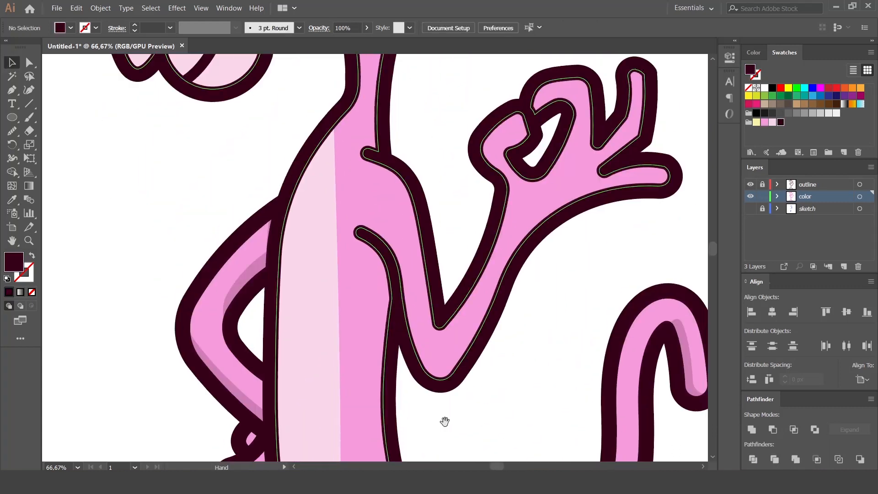
# Draw a closed Pen shape along the underside of the raised arm, from the armpit around the elbow to the wrist.
pyautogui.click(361, 233)
pyautogui.moveTo(382, 233); pyautogui.dragTo(402, 248)
pyautogui.moveTo(415, 296); pyautogui.dragTo(417, 324)
pyautogui.moveTo(436, 362); pyautogui.dragTo(445, 364)
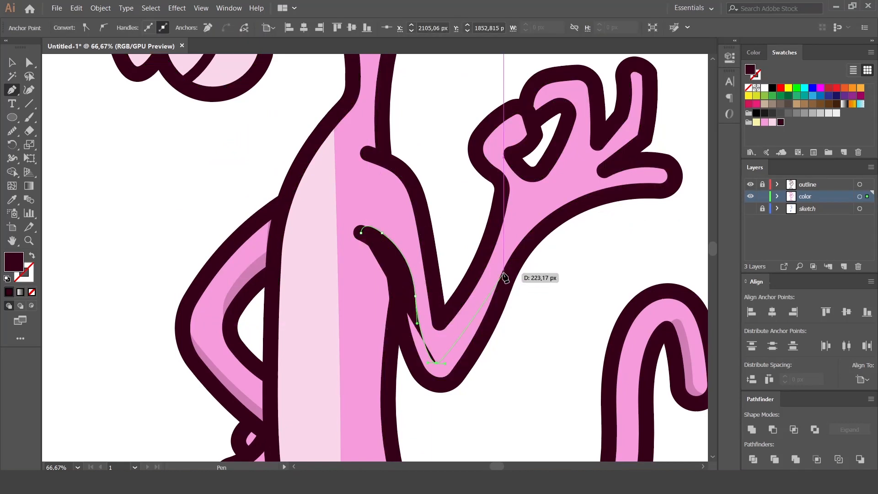
pyautogui.moveTo(557, 200); pyautogui.dragTo(557, 200)
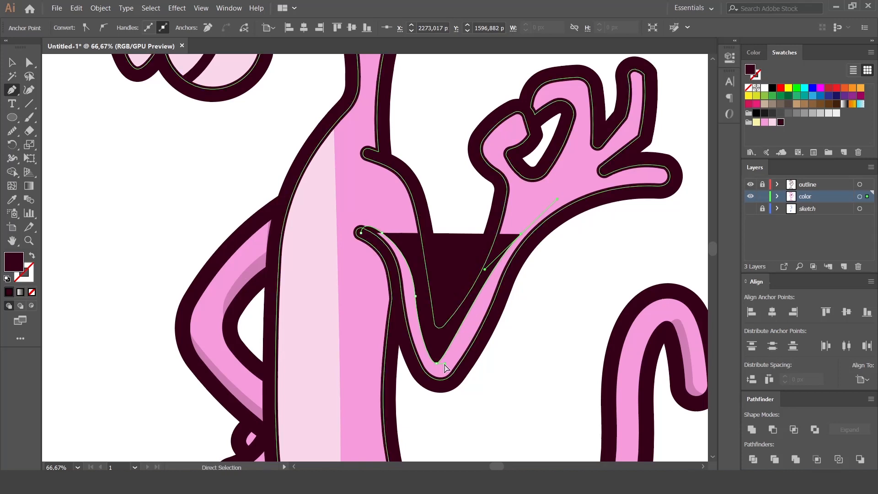
pyautogui.click(600, 197)
pyautogui.click(595, 268)
pyautogui.click(524, 376)
pyautogui.click(432, 421)
pyautogui.click(396, 399)
pyautogui.click(401, 326)
pyautogui.moveTo(361, 233); pyautogui.dragTo(363, 236)
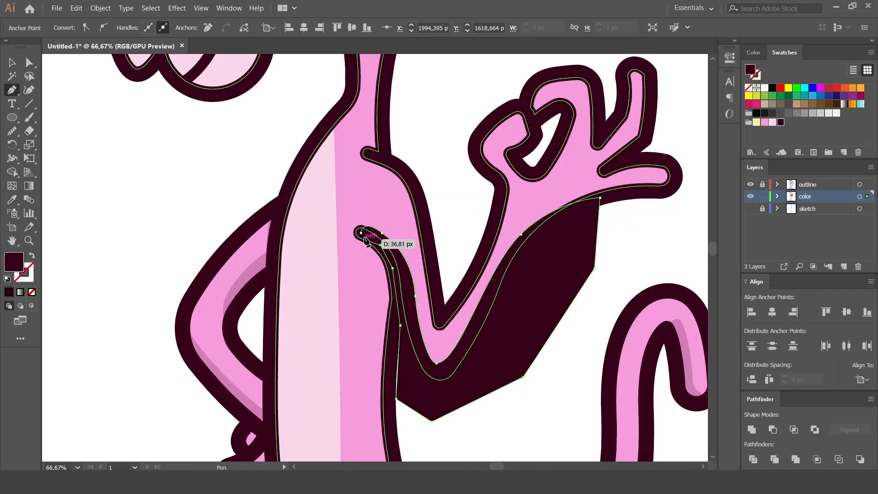
# Trim away the part of the arm shadow shape outside the body with Shape Builder.
pyautogui.press('v')
pyautogui.keyDown('shift'); pyautogui.click(369, 179); pyautogui.keyUp('shift')
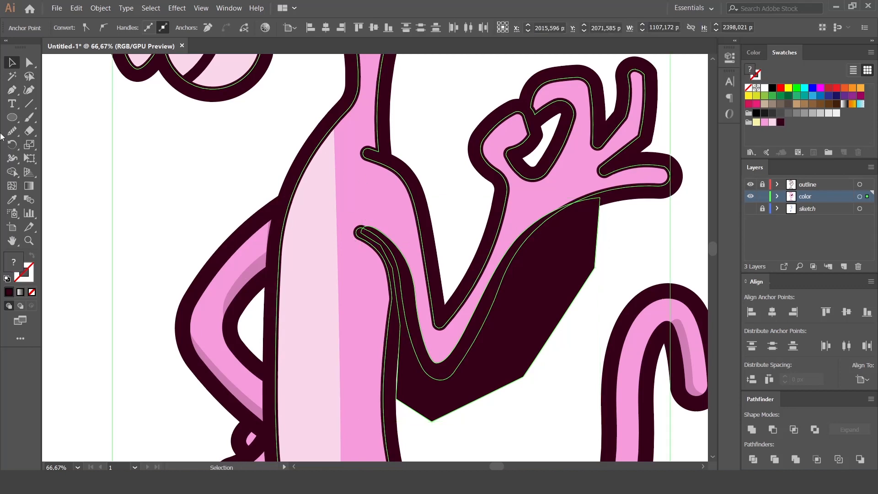
pyautogui.hotkey('shift', 'm')
pyautogui.keyDown('alt'); pyautogui.click(563, 381); pyautogui.keyUp('alt')
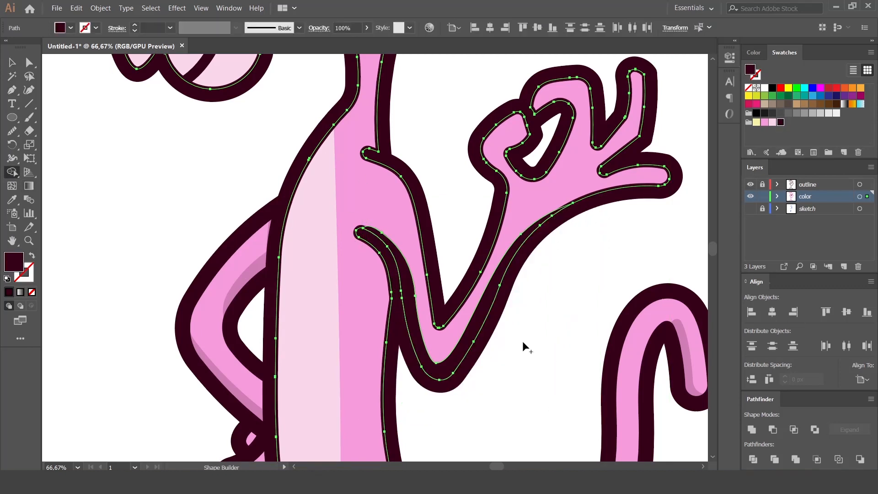
# Set the raised arm's shadow shape to 20% opacity.
pyautogui.press('v')
pyautogui.click(495, 333)
pyautogui.click(480, 323)
pyautogui.press('i')
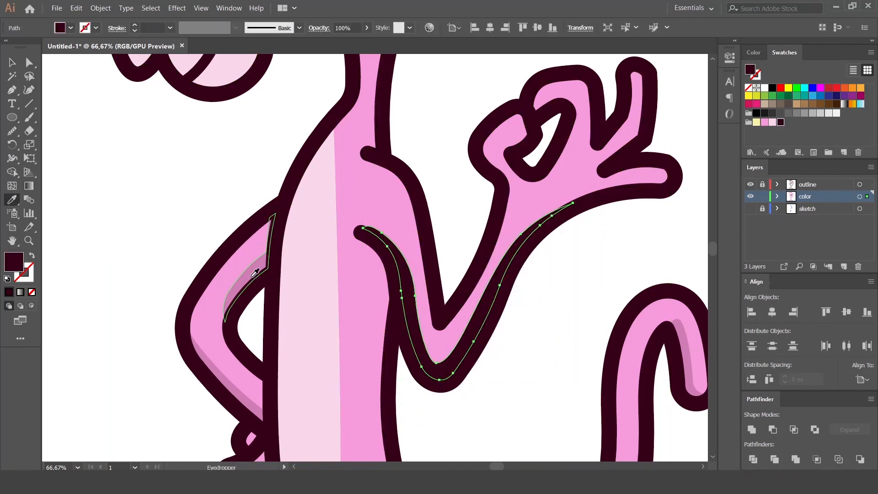
pyautogui.press('v')
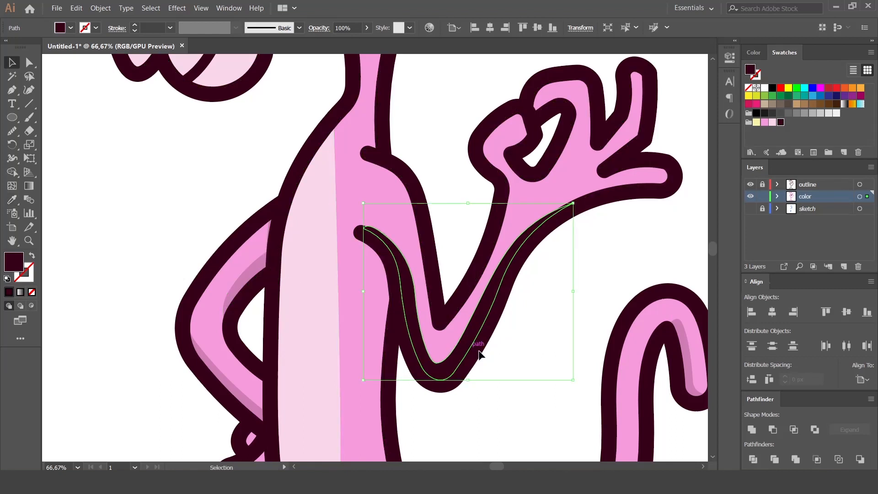
pyautogui.click(495, 329)
pyautogui.click(486, 319)
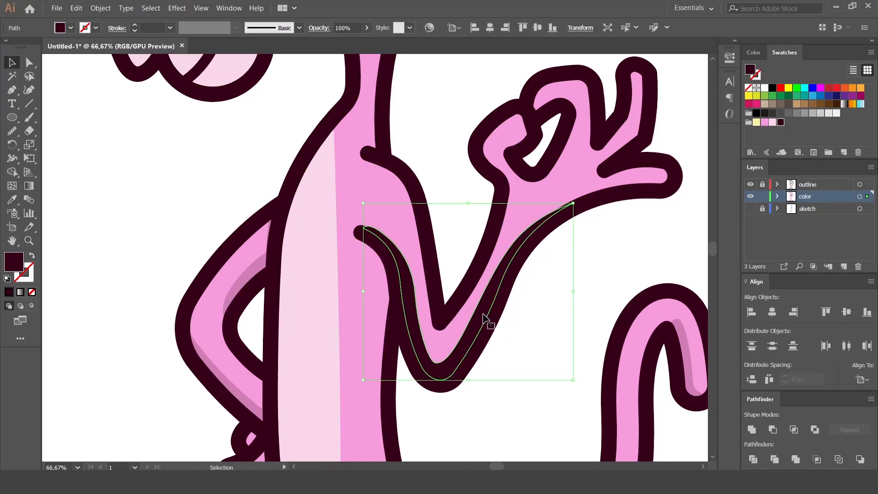
pyautogui.doubleClick(355, 28)
pyautogui.write('20')
pyautogui.press('Return')
pyautogui.click(562, 278)
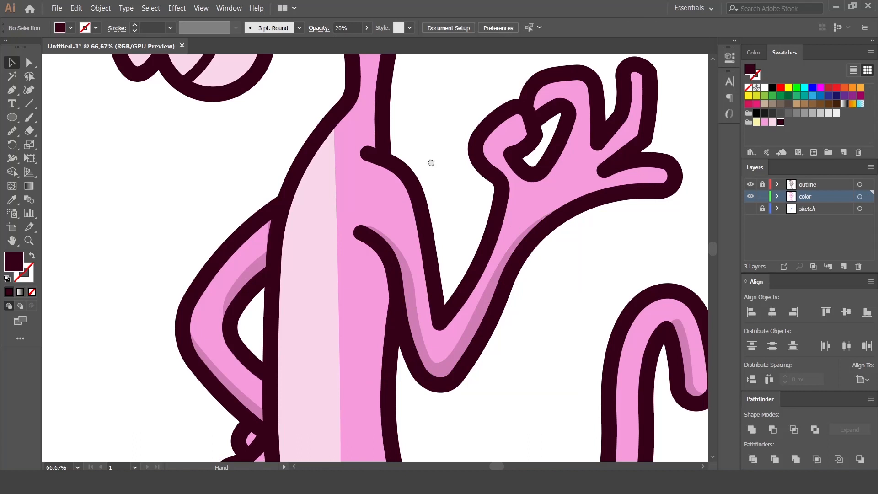
# Draw a closed Pen shape over the lower back edge of the front ear.
pyautogui.moveTo(432, 160); pyautogui.dragTo(444, 374)
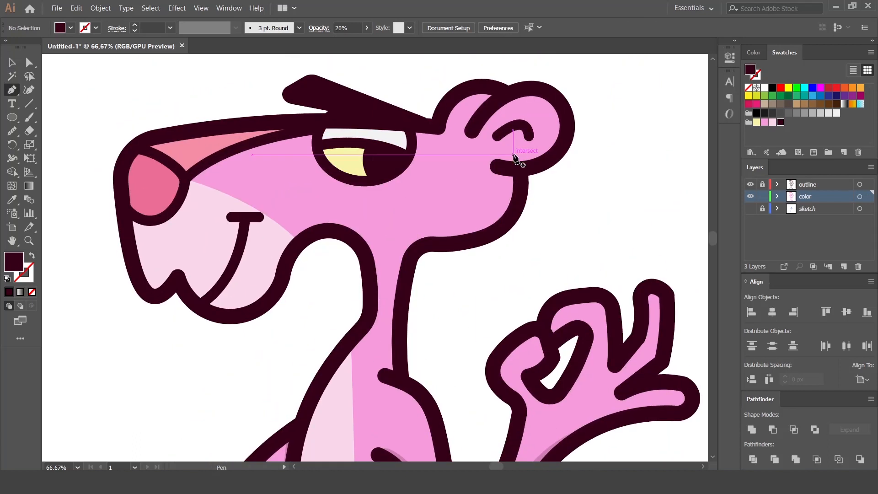
pyautogui.click(499, 162)
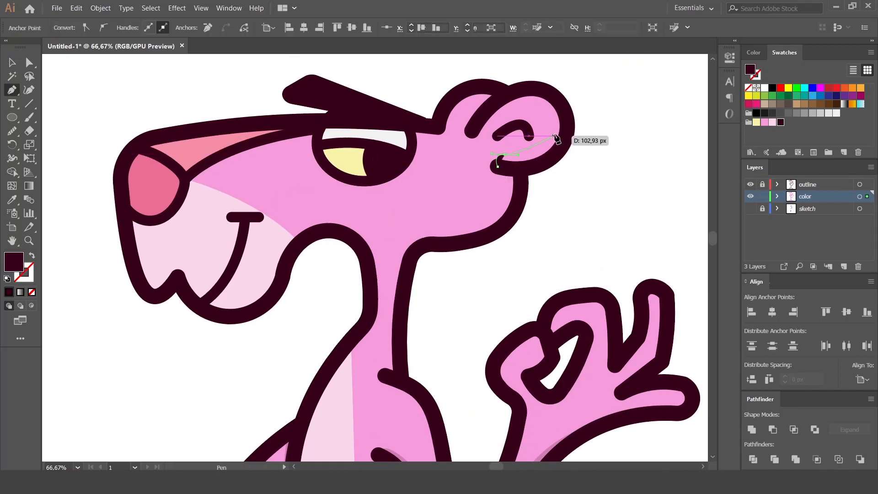
pyautogui.moveTo(557, 99); pyautogui.dragTo(562, 119)
pyautogui.click(598, 216)
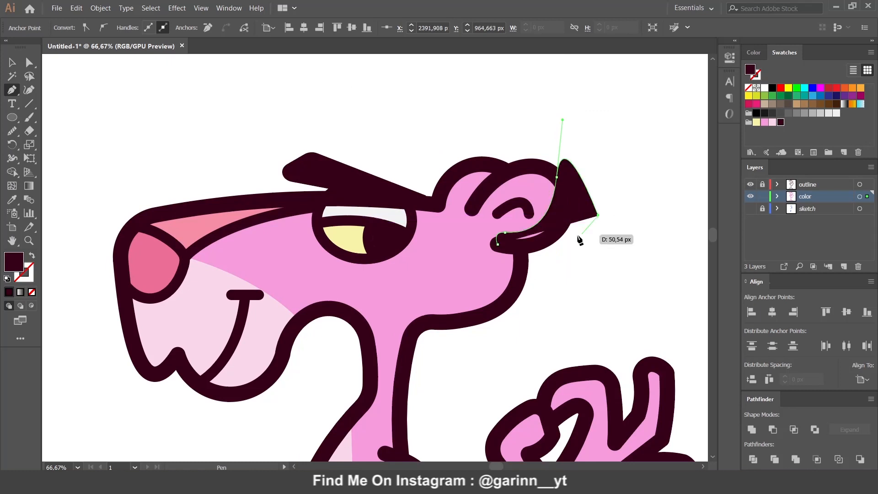
pyautogui.click(578, 236)
pyautogui.click(552, 247)
pyautogui.click(498, 246)
# Trim away the part of the ear shadow shape outside the ear with Shape Builder.
pyautogui.press('v')
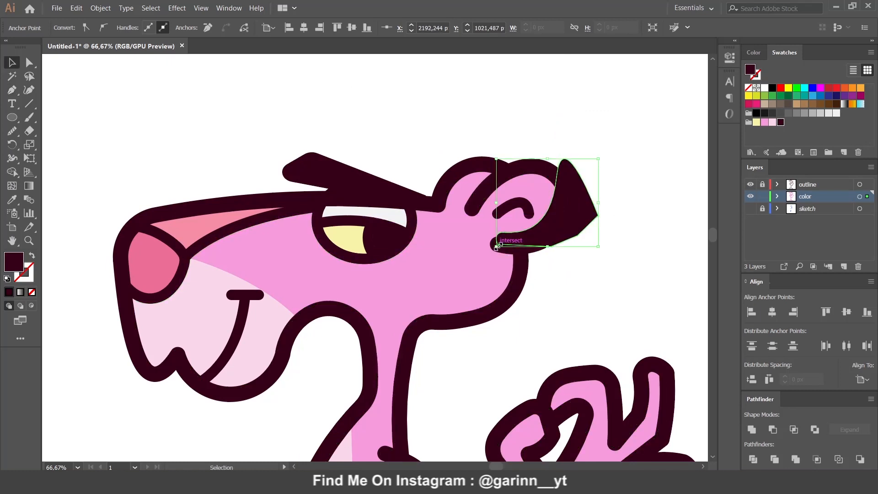
pyautogui.click(455, 265)
pyautogui.click(12, 172)
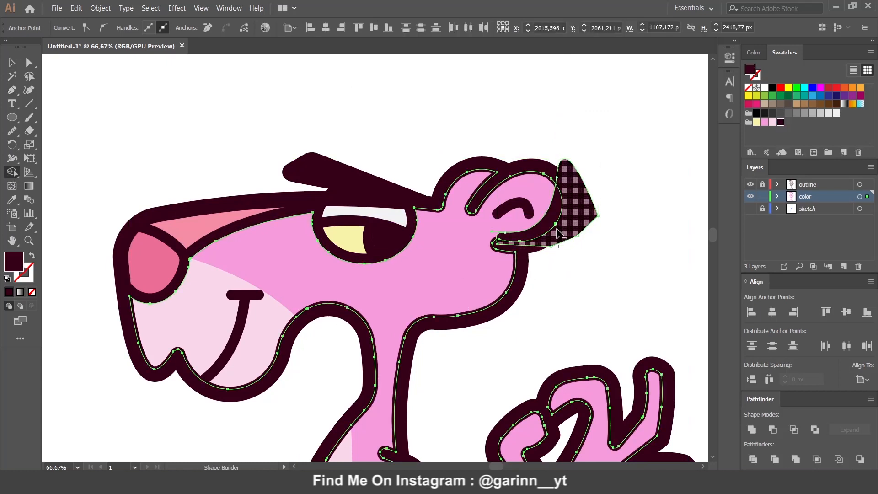
pyautogui.keyDown('alt'); pyautogui.click(577, 202); pyautogui.keyUp('alt')
# Match the ear shadow to the raised arm's shadow with the Eyedropper.
pyautogui.press('v')
pyautogui.click(536, 234)
pyautogui.moveTo(511, 291); pyautogui.dragTo(510, 110)
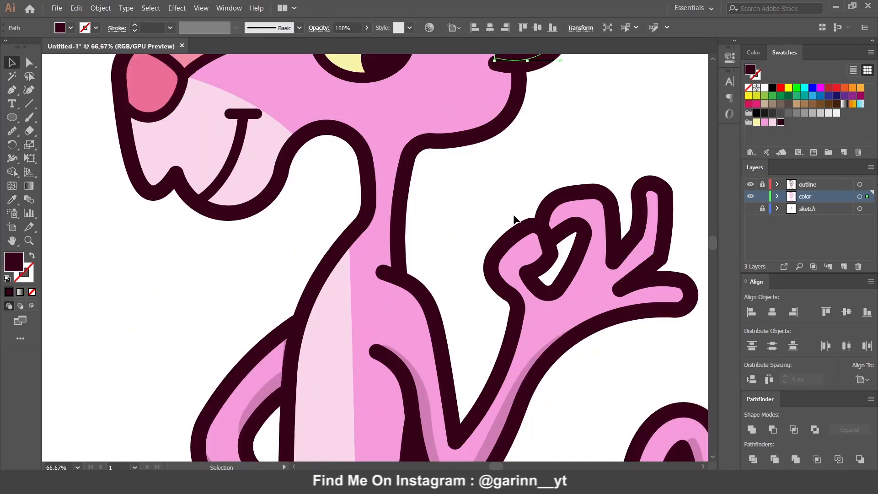
pyautogui.press('i')
pyautogui.click(420, 392)
pyautogui.press('v')
pyautogui.click(577, 108)
pyautogui.moveTo(576, 108); pyautogui.dragTo(612, 254)
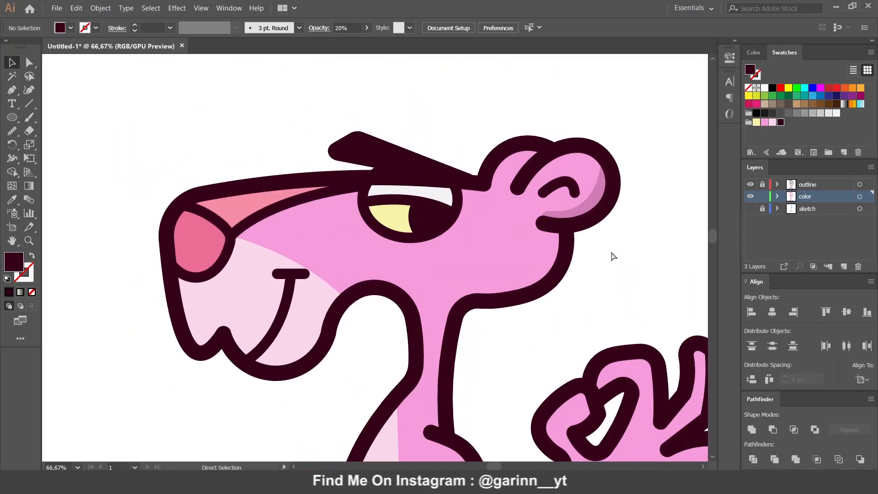
# Duplicate the lowest finger of the hand on the hip slightly upward and subtract the copy to leave a crescent underneath.
pyautogui.hotkey('ctrl', '0')
pyautogui.hotkey('ctrl', '=')
pyautogui.hotkey('ctrl', '=')
pyautogui.hotkey('ctrl', '=')
pyautogui.hotkey('ctrl', '=')
pyautogui.hotkey('ctrl', '=')
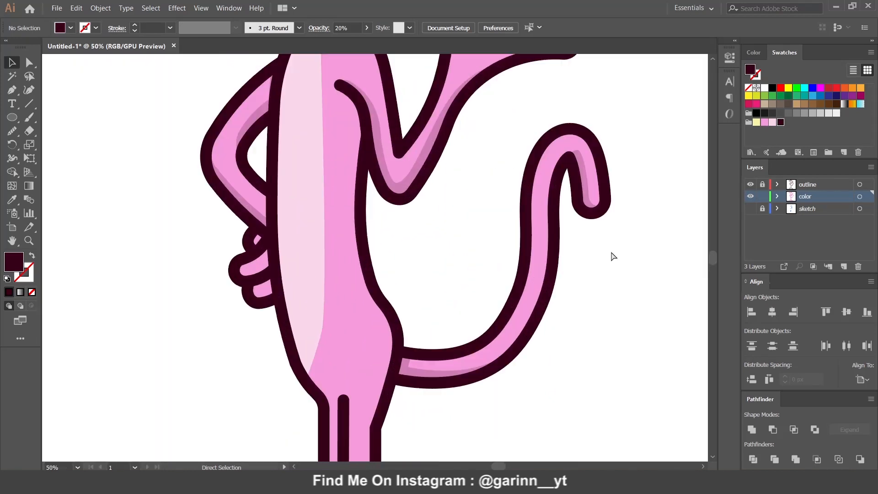
pyautogui.moveTo(366, 211); pyautogui.dragTo(484, 190)
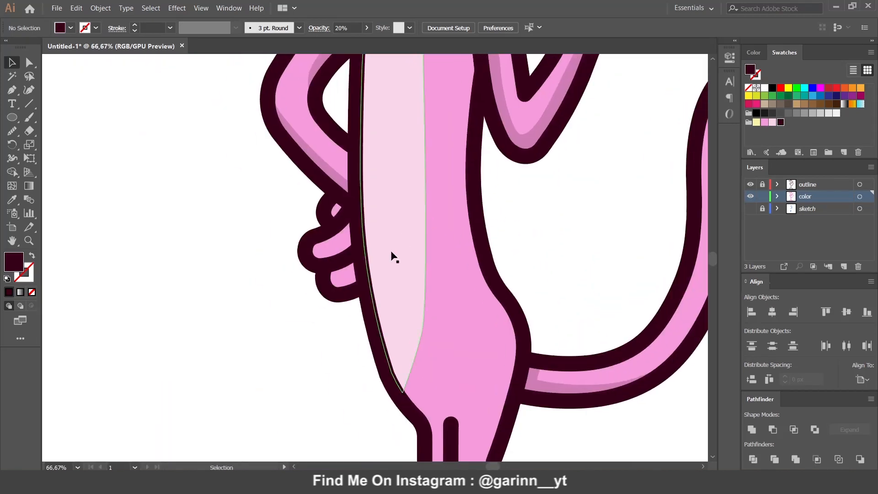
pyautogui.press('a')
pyautogui.click(340, 278)
pyautogui.moveTo(338, 275); pyautogui.dragTo(339, 265)
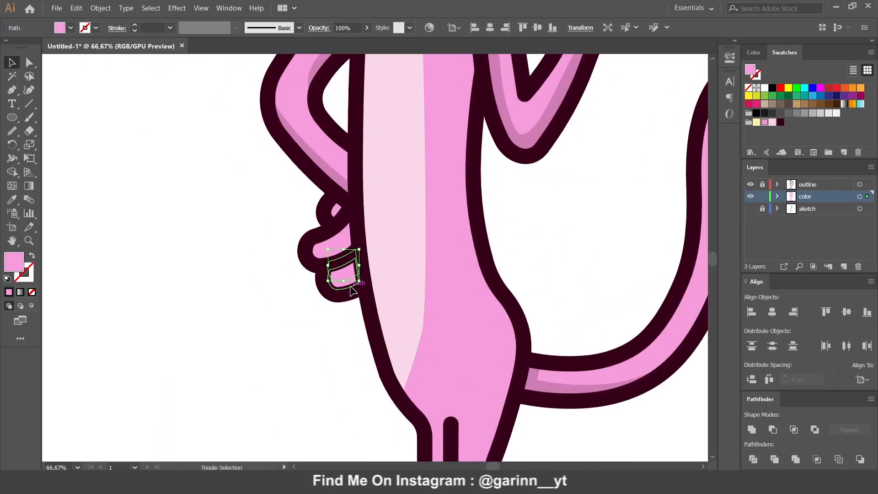
pyautogui.keyDown('shift'); pyautogui.click(350, 287); pyautogui.keyUp('shift')
pyautogui.click(751, 427)
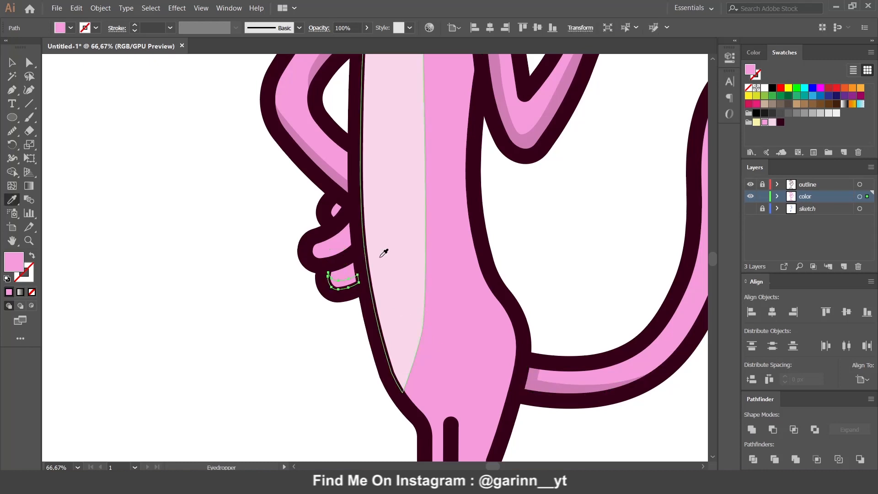
# Sample the back arm's shadow color for the lowest finger's crescent and set its opacity to 20%.
pyautogui.press('i')
pyautogui.click(339, 179)
pyautogui.click(344, 28)
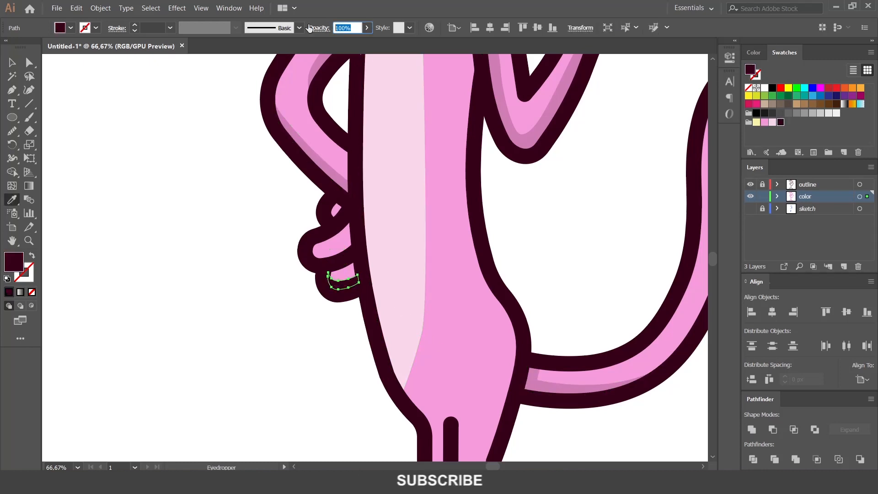
pyautogui.write('20')
pyautogui.press('Return')
# Cut a crescent from the middle finger using an upward-offset copy and Minus Front, and match it to the lowest finger's shadow.
pyautogui.press('v')
pyautogui.click(320, 167)
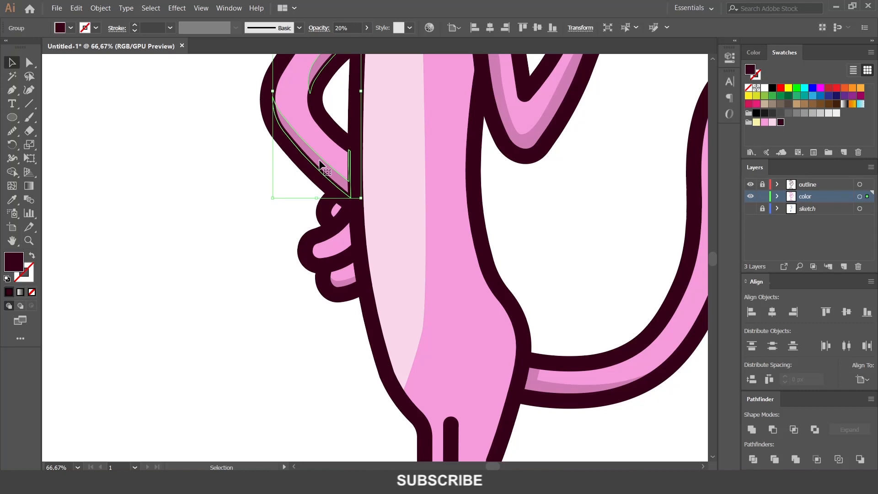
pyautogui.click(329, 253)
pyautogui.moveTo(329, 249); pyautogui.dragTo(329, 239)
pyautogui.keyDown('shift'); pyautogui.click(339, 251); pyautogui.keyUp('shift')
pyautogui.click(773, 430)
pyautogui.press('i')
pyautogui.click(344, 283)
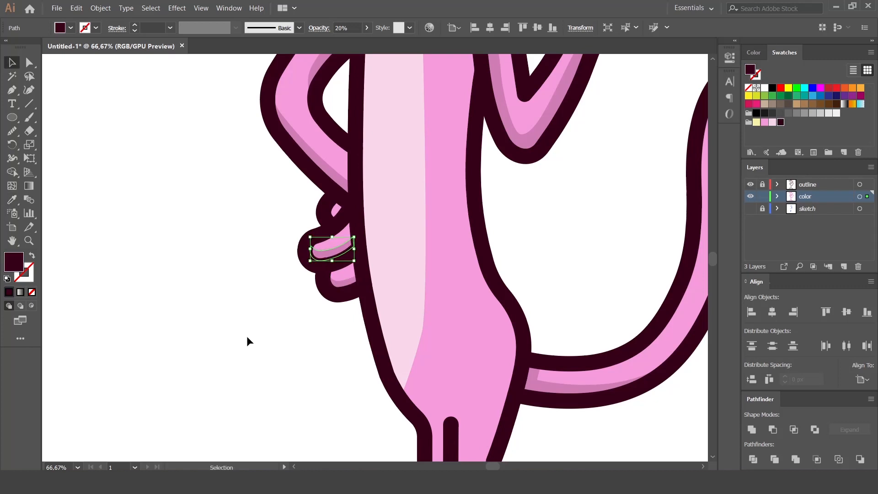
pyautogui.click(247, 341)
# Adjust the anchor points of the tail shadow where it meets the body with the Direct Selection tool.
pyautogui.scroll(-5, 247, 341)
pyautogui.click(520, 182)
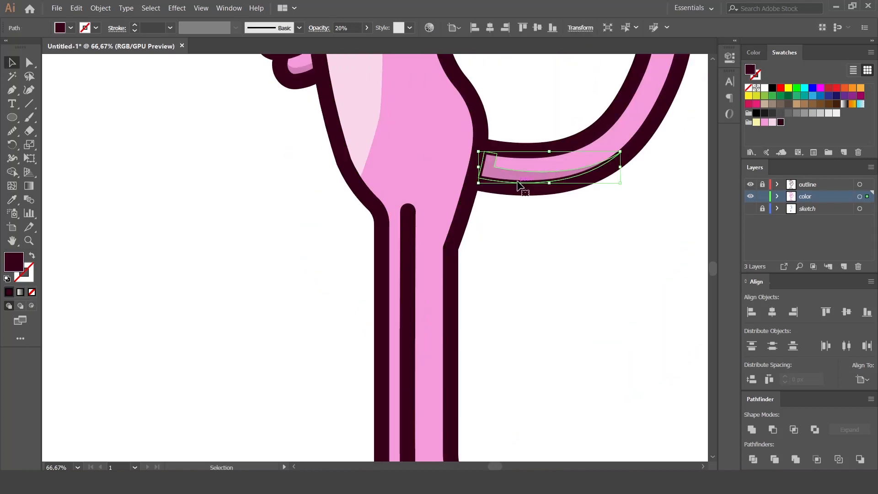
pyautogui.press('a')
pyautogui.moveTo(502, 162); pyautogui.dragTo(545, 172)
pyautogui.click(534, 265)
pyautogui.moveTo(509, 288)
pyautogui.mouseDown()
pyautogui.moveTo(531, 226)
pyautogui.moveTo(568, 172)
pyautogui.mouseUp()
pyautogui.press('v')
# Draw a dark maroon Pen shape from the front leg's inner edge along the foot to its toes and back beneath it.
pyautogui.moveTo(552, 259); pyautogui.dragTo(448, 160)
pyautogui.click(367, 183)
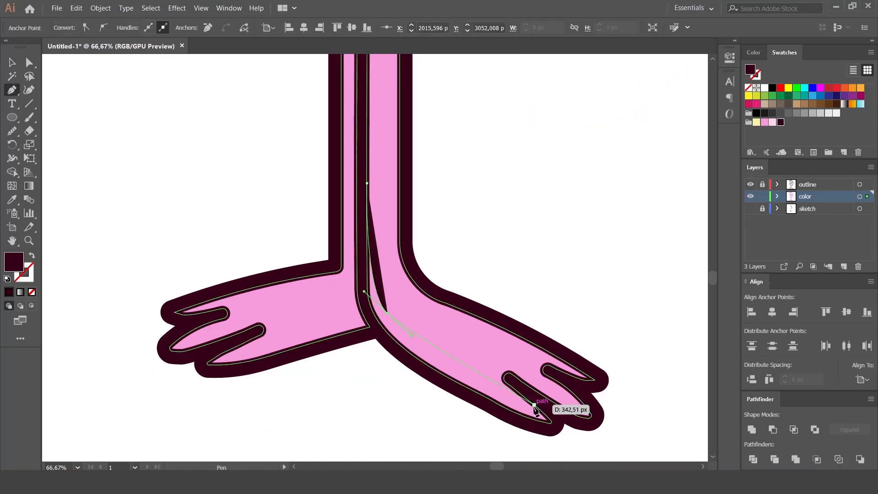
pyautogui.click(552, 414)
pyautogui.click(563, 438)
pyautogui.click(545, 438)
pyautogui.click(384, 386)
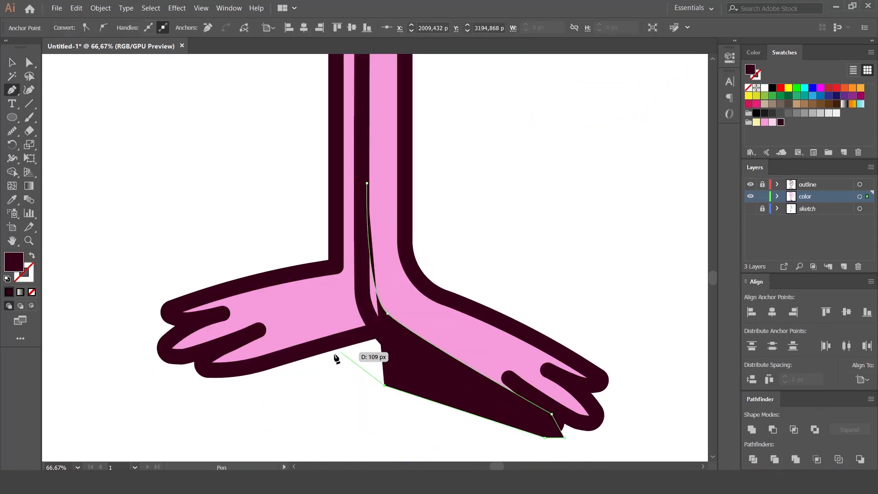
# Continue the Pen shape under the back foot, curve it up that ankle's inner edge and close it at the start point.
pyautogui.click(196, 371)
pyautogui.click(202, 351)
pyautogui.moveTo(323, 330); pyautogui.dragTo(343, 323)
pyautogui.moveTo(355, 289); pyautogui.dragTo(359, 275)
pyautogui.click(367, 183)
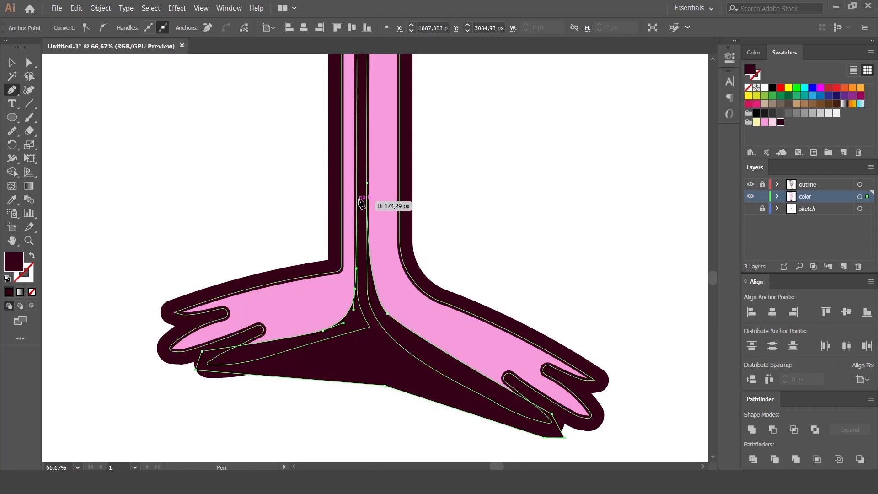
pyautogui.click(360, 216)
pyautogui.press('v')
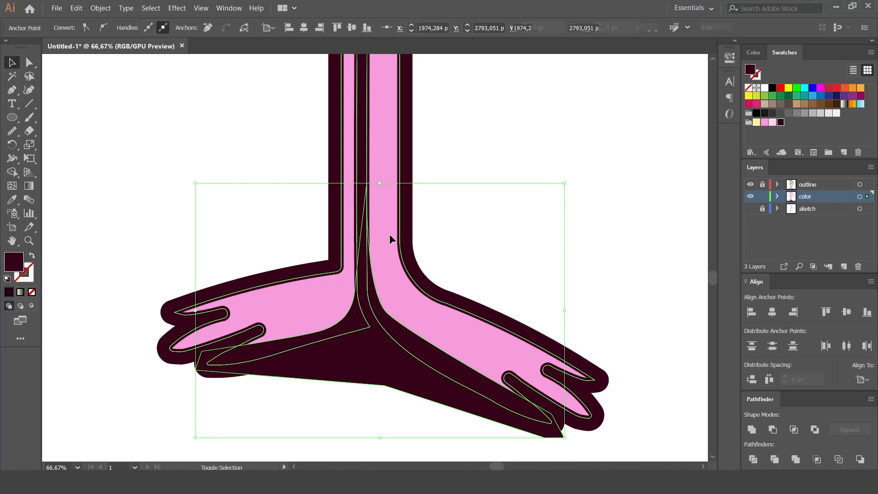
# Remove the part of the shadow shape outside the feet with Shape Builder.
pyautogui.hotkey('ctrl', 'a')
pyautogui.click(10, 173)
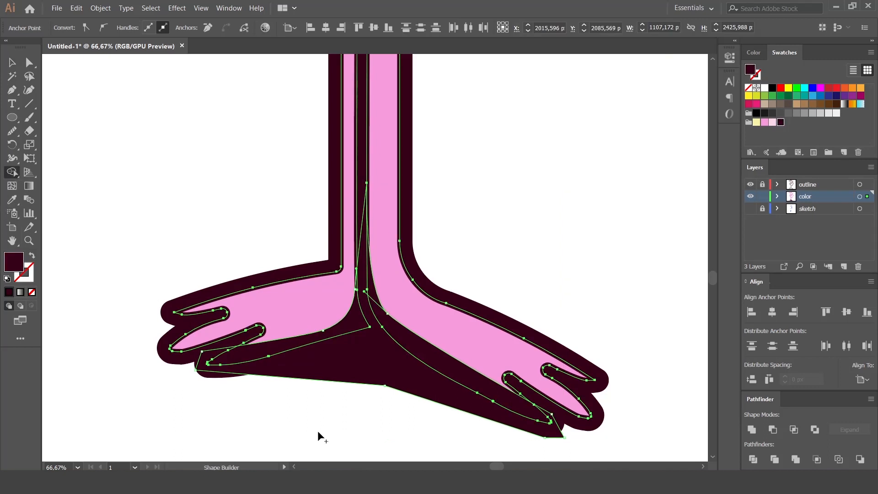
pyautogui.keyDown('alt'); pyautogui.click(344, 364); pyautogui.keyUp('alt')
pyautogui.press('v')
pyautogui.click(345, 382)
# Set the opacity of both foot shadows to 20%.
pyautogui.click(353, 330)
pyautogui.keyDown('shift'); pyautogui.click(414, 351); pyautogui.keyUp('shift')
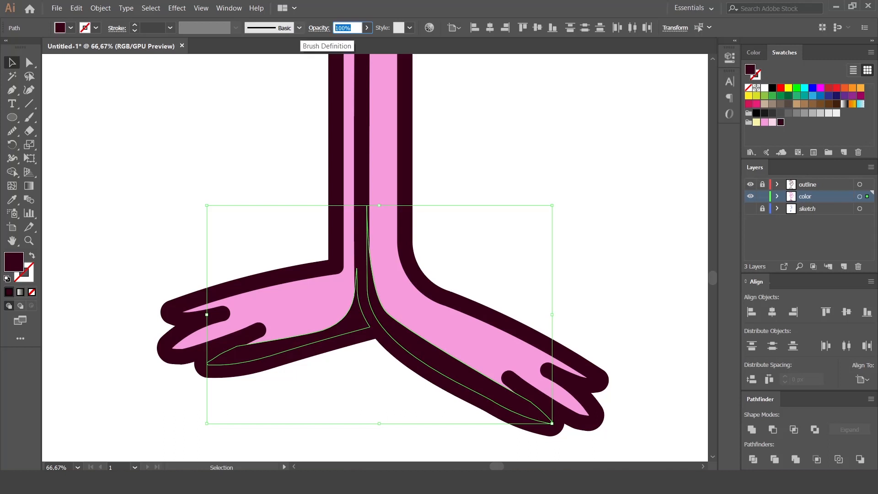
pyautogui.write('20')
pyautogui.press('Return')
pyautogui.click(548, 143)
pyautogui.moveTo(539, 180); pyautogui.dragTo(487, 219)
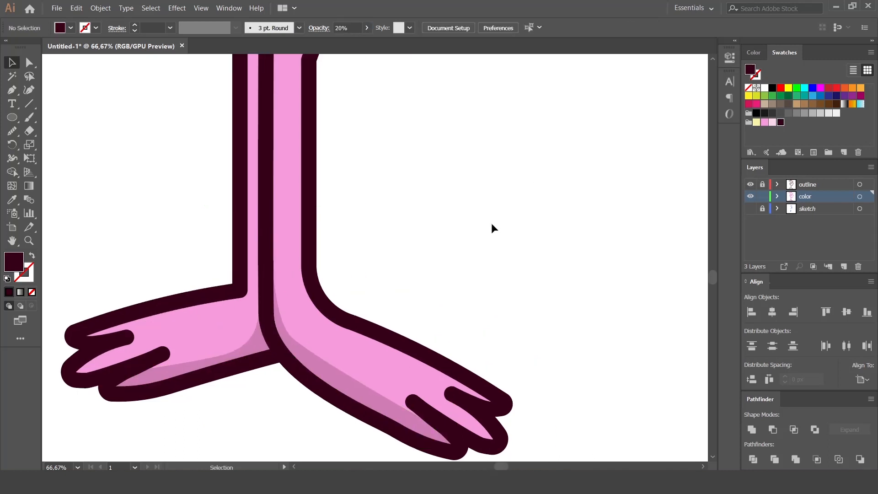
pyautogui.hotkey('ctrl', '0')
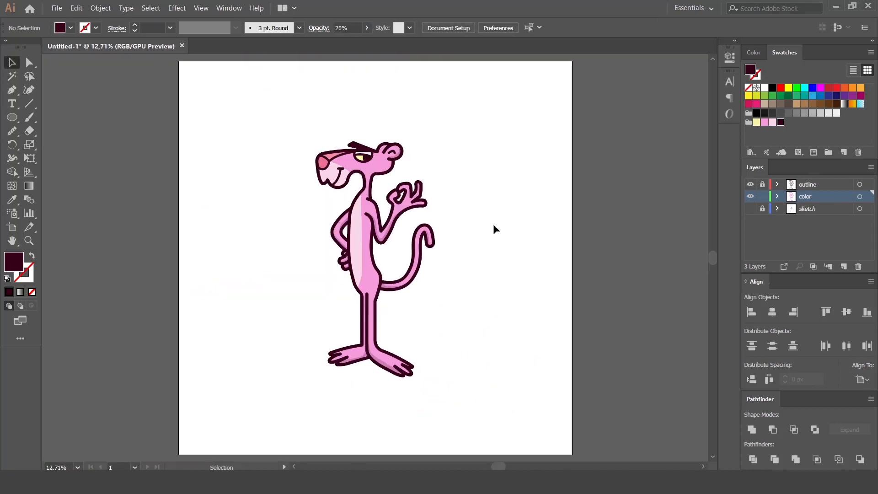
# Create a 4100 by 4100 px rectangle filled with the light pink swatch.
pyautogui.click(773, 122)
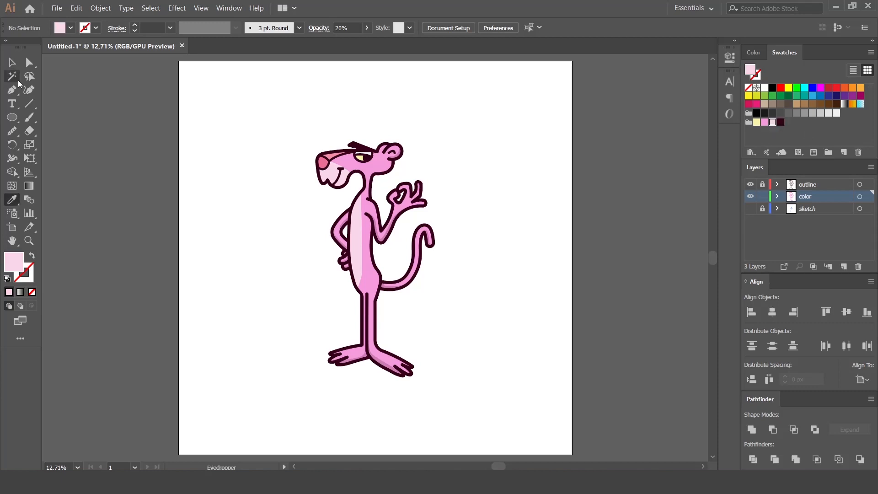
pyautogui.click(12, 117)
pyautogui.click(305, 142)
pyautogui.write('410')
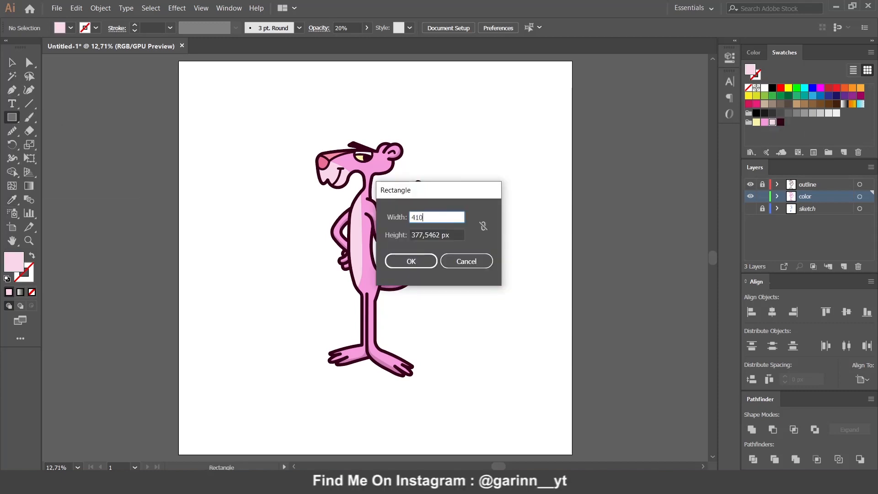
pyautogui.write('0')
pyautogui.press('Tab')
pyautogui.write('4100')
pyautogui.press('Return')
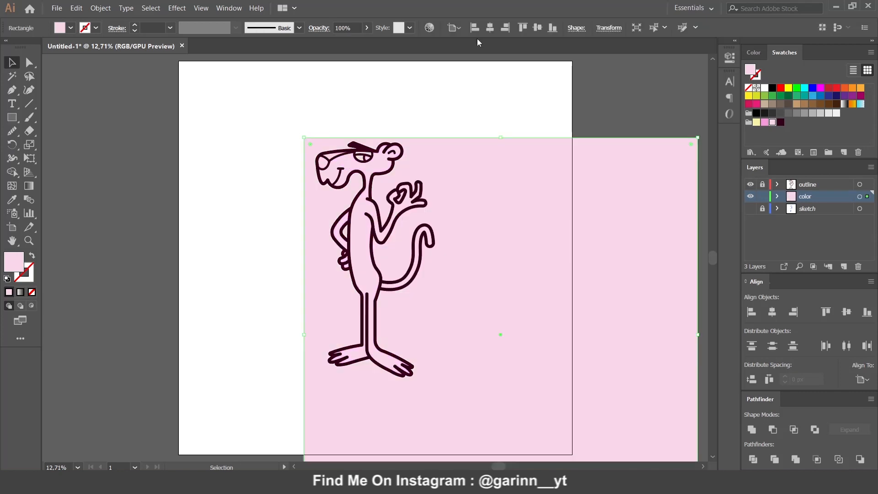
# Center the light pink rectangle horizontally and vertically on the artboard and send it to the back.
pyautogui.click(489, 27)
pyautogui.click(538, 27)
pyautogui.rightClick(474, 83)
pyautogui.moveTo(536, 237)
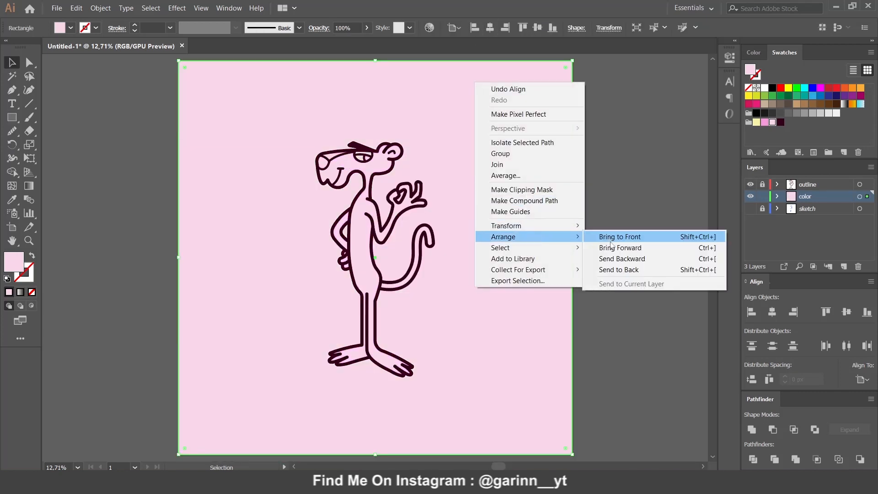
pyautogui.click(624, 268)
pyautogui.click(599, 183)
# Draw a wide flat ellipse at the feet, fill it with the dark maroon swatch and shift it slightly down beneath them.
pyautogui.moveTo(12, 117); pyautogui.dragTo(69, 143)
pyautogui.moveTo(323, 342); pyautogui.dragTo(437, 370)
pyautogui.press('v')
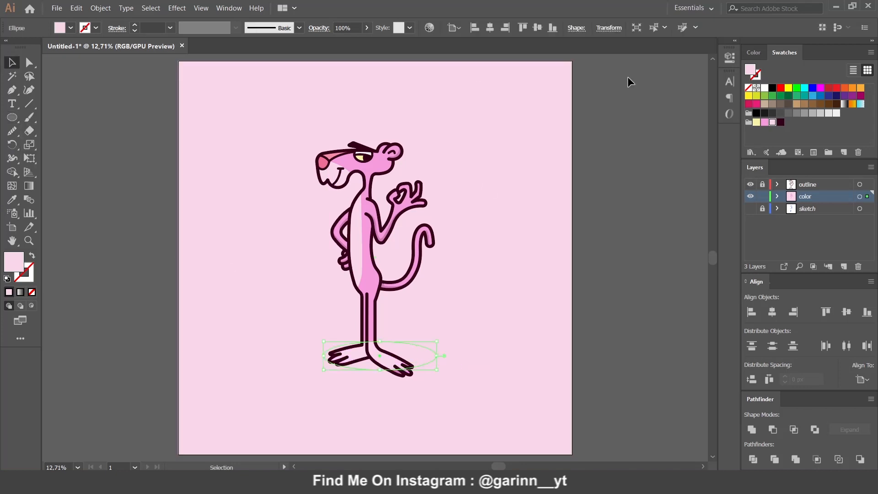
pyautogui.click(781, 122)
pyautogui.moveTo(399, 374)
pyautogui.mouseDown()
pyautogui.moveTo(398, 354)
pyautogui.moveTo(407, 376)
pyautogui.moveTo(389, 367)
pyautogui.mouseUp()
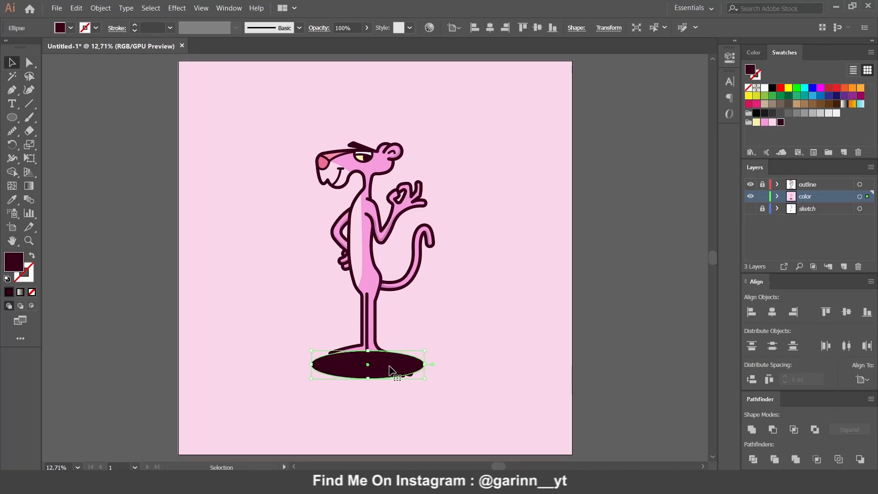
# Place the ellipse just above the background and behind the character, and set its opacity to 15%.
pyautogui.rightClick(388, 360)
pyautogui.moveTo(449, 310)
pyautogui.click(535, 341)
pyautogui.rightClick(530, 339)
pyautogui.moveTo(594, 288)
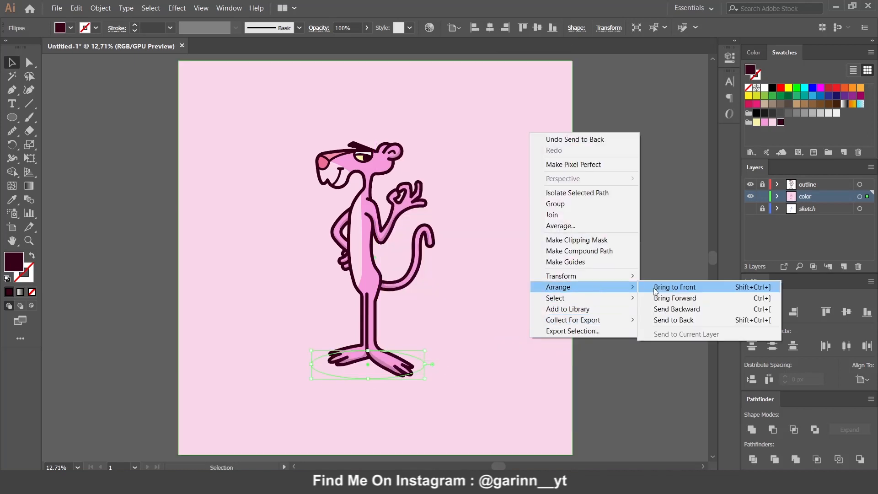
pyautogui.click(653, 298)
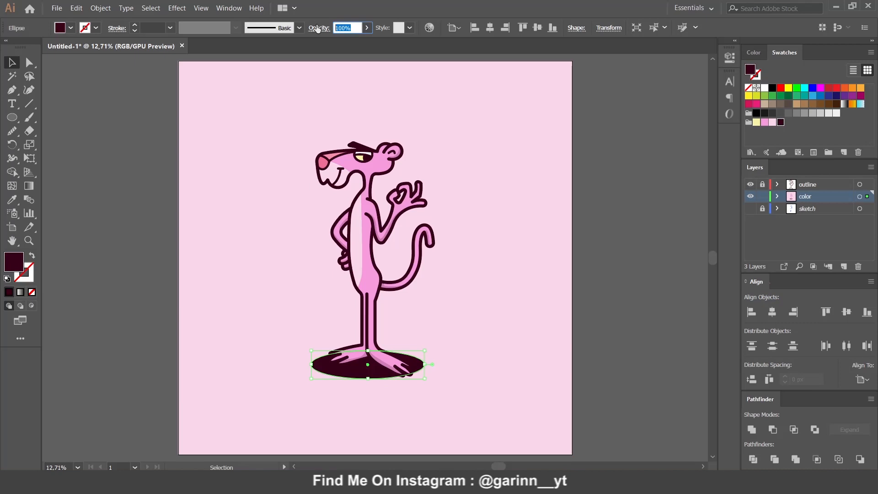
pyautogui.write('15')
pyautogui.press('Return')
# Enlarge the ground shadow ellipse around both feet and rotate it slightly clockwise to follow their slant.
pyautogui.hotkey('ctrl', '+')
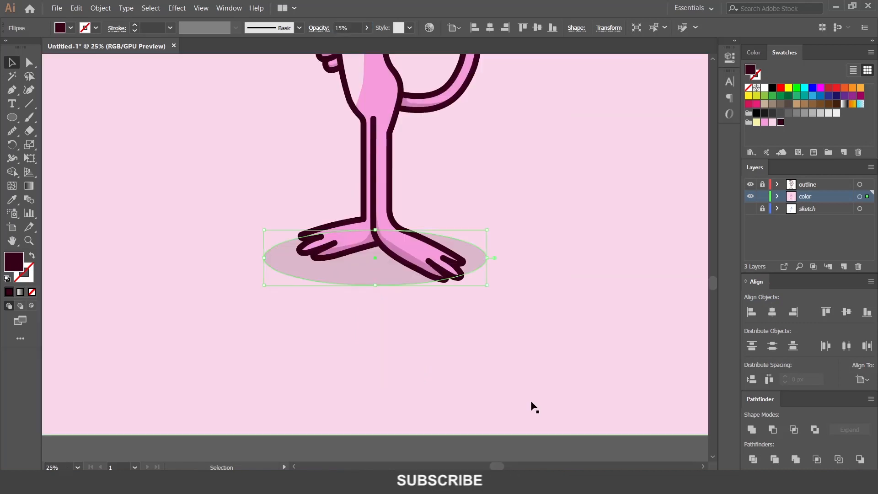
pyautogui.moveTo(502, 208); pyautogui.dragTo(508, 201)
pyautogui.moveTo(492, 238); pyautogui.dragTo(485, 248)
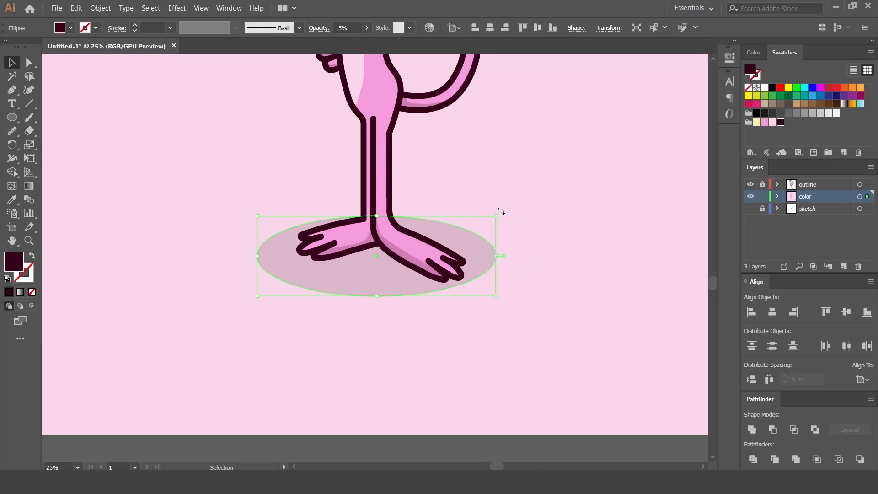
pyautogui.moveTo(500, 212); pyautogui.dragTo(521, 232)
pyautogui.click(604, 355)
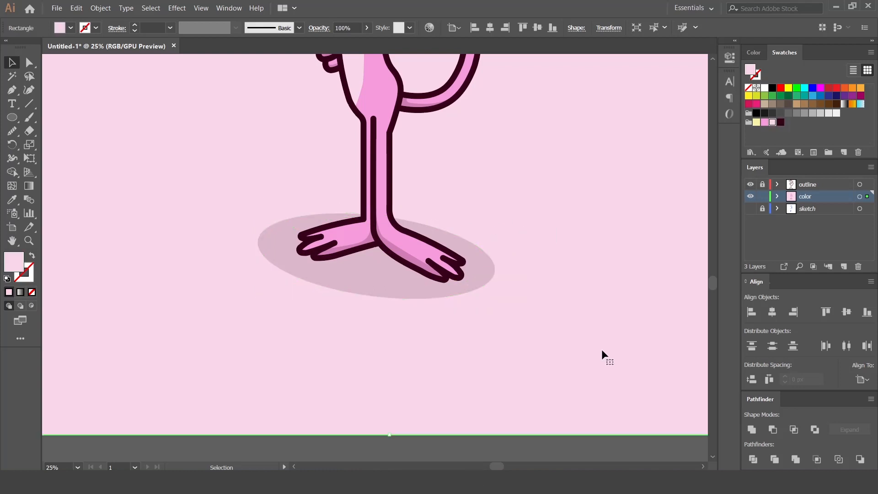
# Shrink the tilted ground shadow ellipse and position it slightly lower under the feet.
pyautogui.hotkey('ctrl', '0')
pyautogui.hotkey('ctrl', '-')
pyautogui.hotkey('ctrl', '-')
pyautogui.hotkey('ctrl', '+')
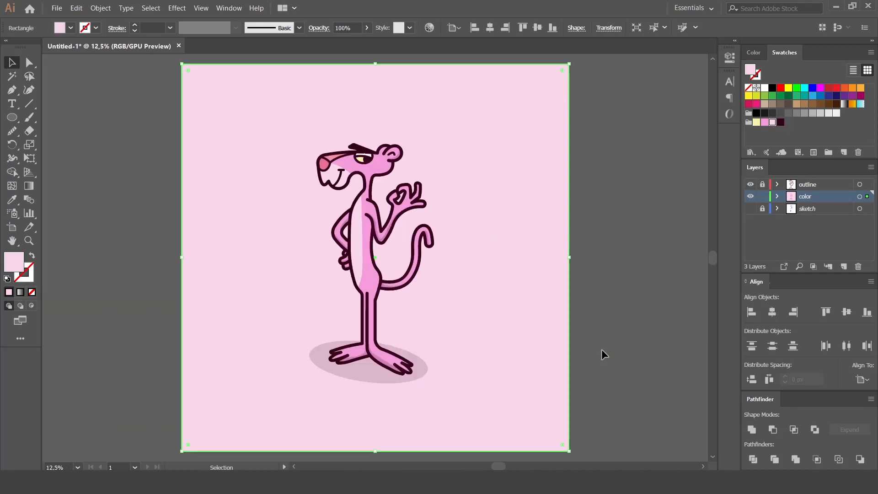
pyautogui.click(385, 376)
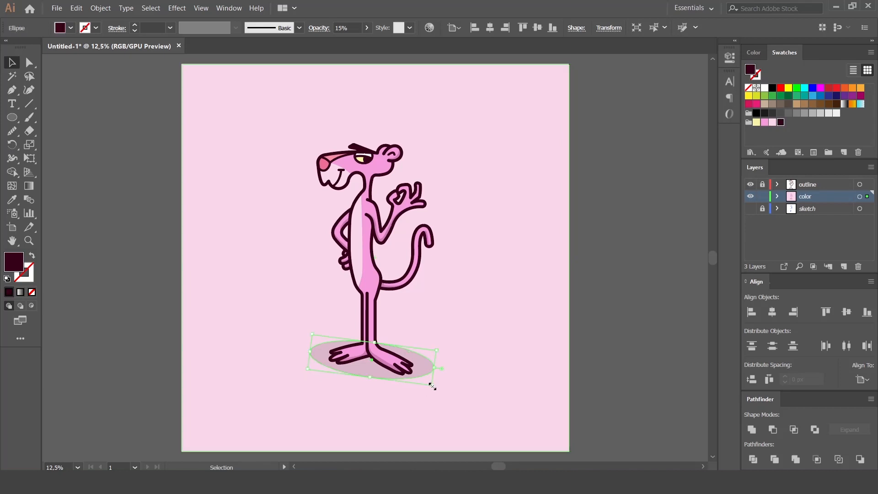
pyautogui.moveTo(418, 368); pyautogui.dragTo(419, 390)
pyautogui.moveTo(310, 359); pyautogui.dragTo(320, 360)
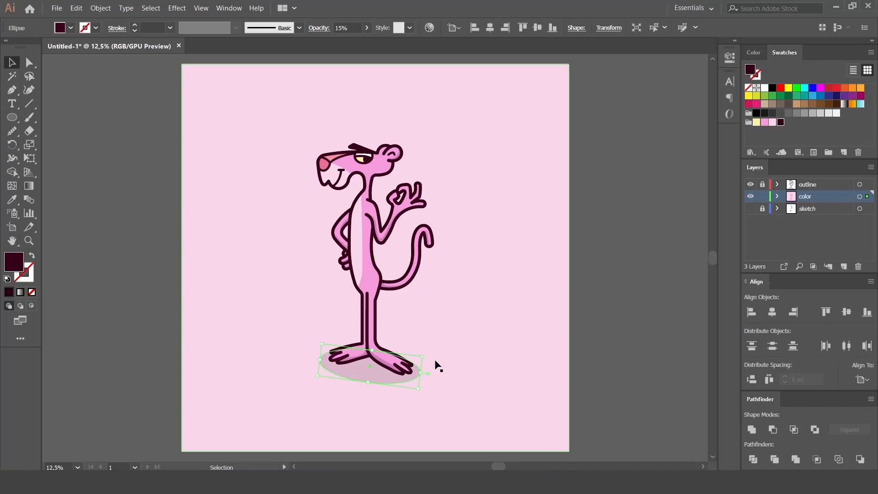
pyautogui.moveTo(426, 354); pyautogui.dragTo(426, 354)
pyautogui.click(642, 392)
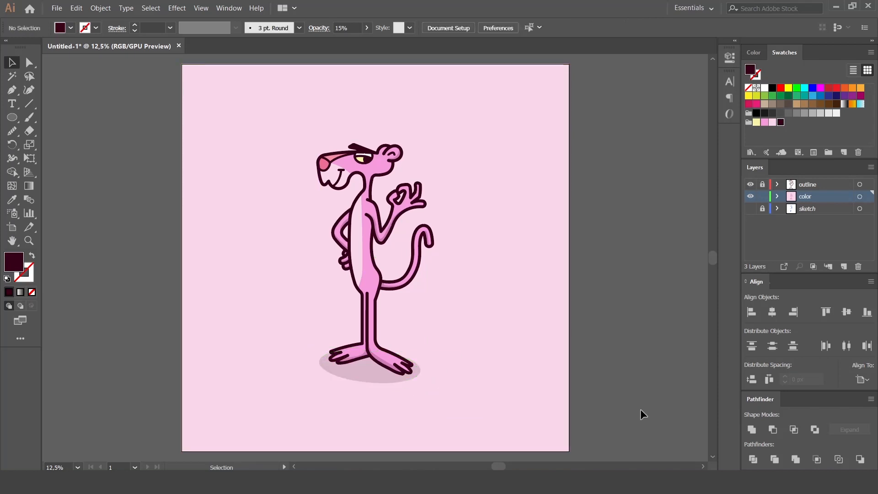
pyautogui.click(388, 381)
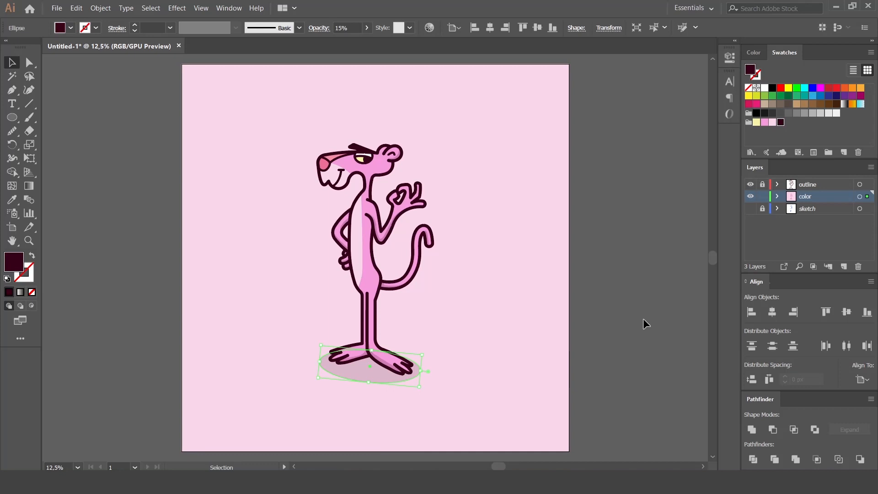